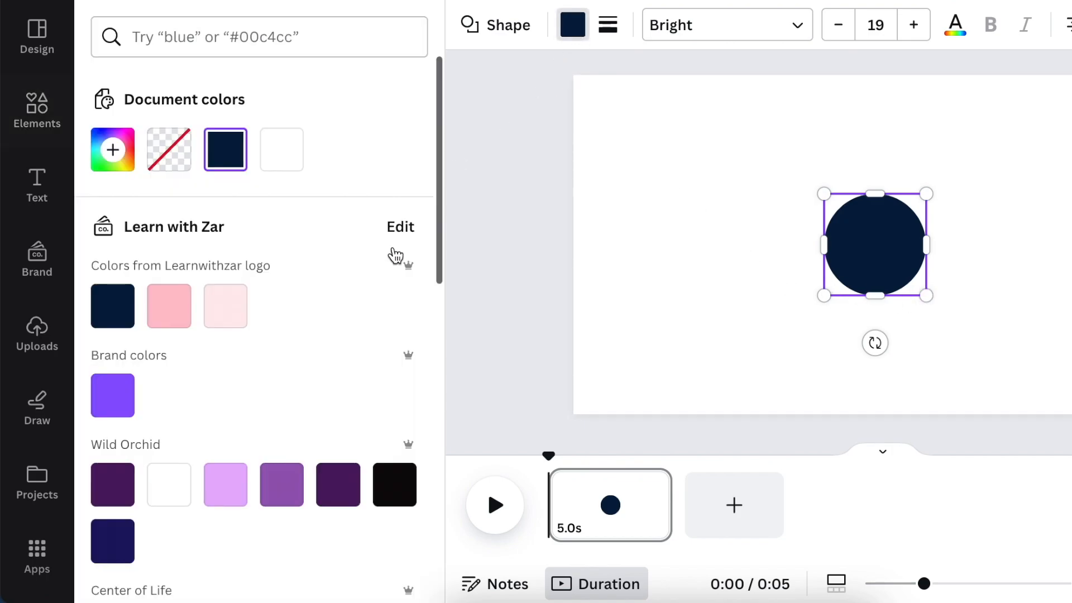
Recolour the navy circle solid red and place a duplicate of it to its right on the page.
scroll(336, 409, "down", 12)
left_click(124, 190)
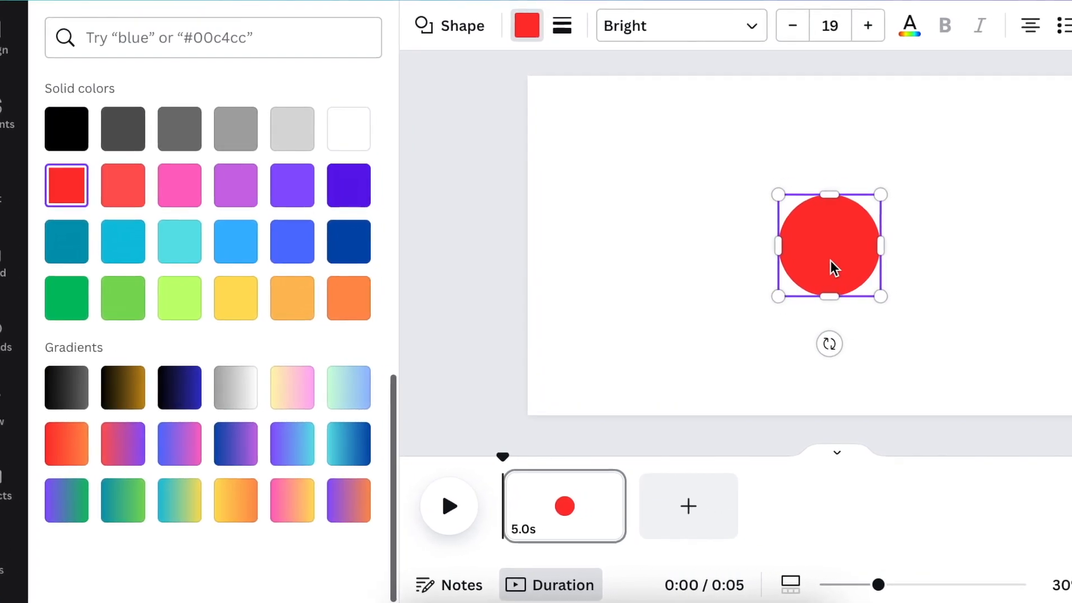
mouse_move(861, 260)
left_mouse_down()
mouse_move(1005, 260)
mouse_move(873, 260)
left_mouse_up()
mouse_move(818, 291)
left_mouse_down()
mouse_move(797, 277)
mouse_move(819, 288)
left_mouse_up()
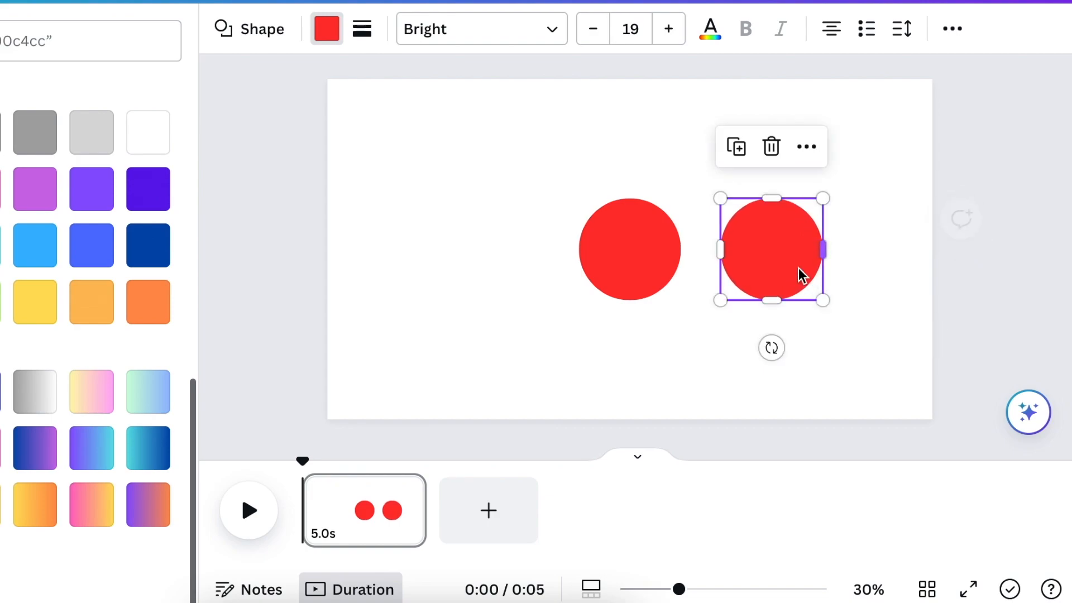
Turn the duplicate circle into a small, slightly flattened white oval and place it inside the red circle near its upper edge.
left_click_drag(769, 200, 770, 212)
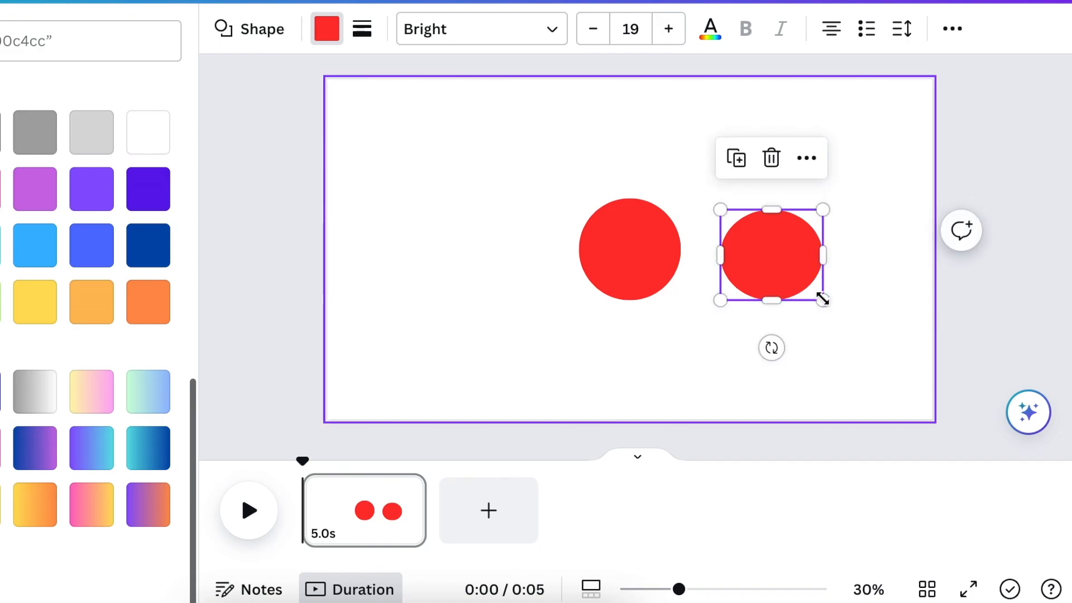
left_click_drag(824, 300, 755, 241)
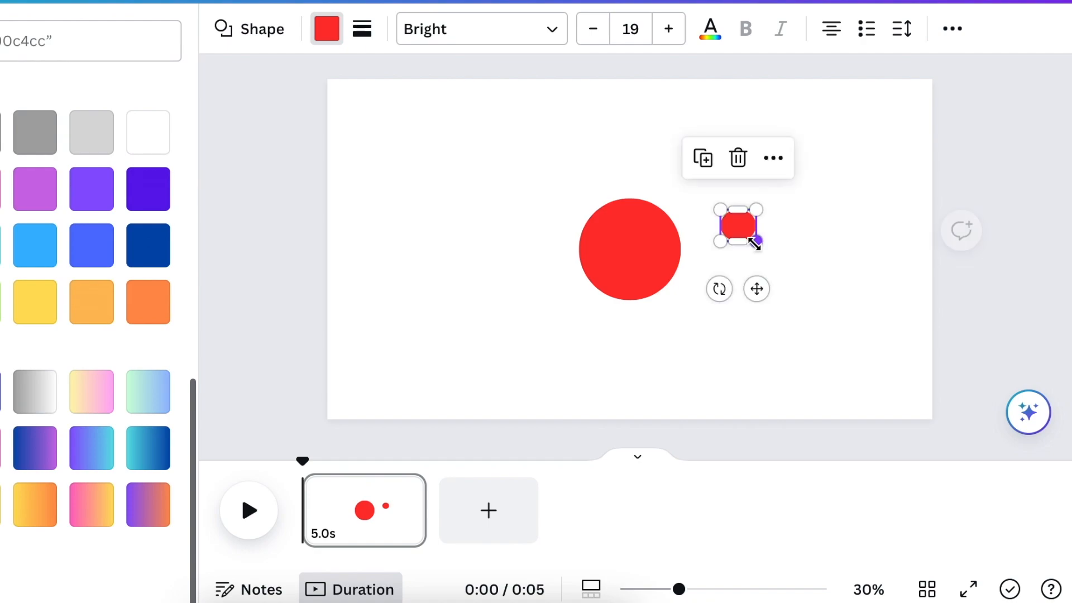
left_click(151, 140)
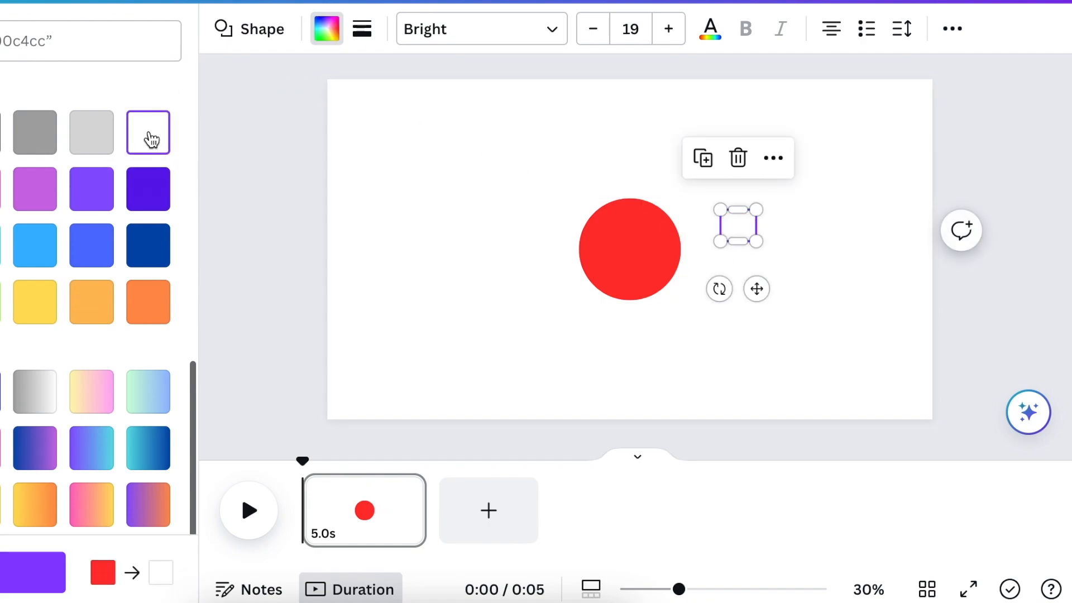
left_click_drag(756, 289, 653, 291)
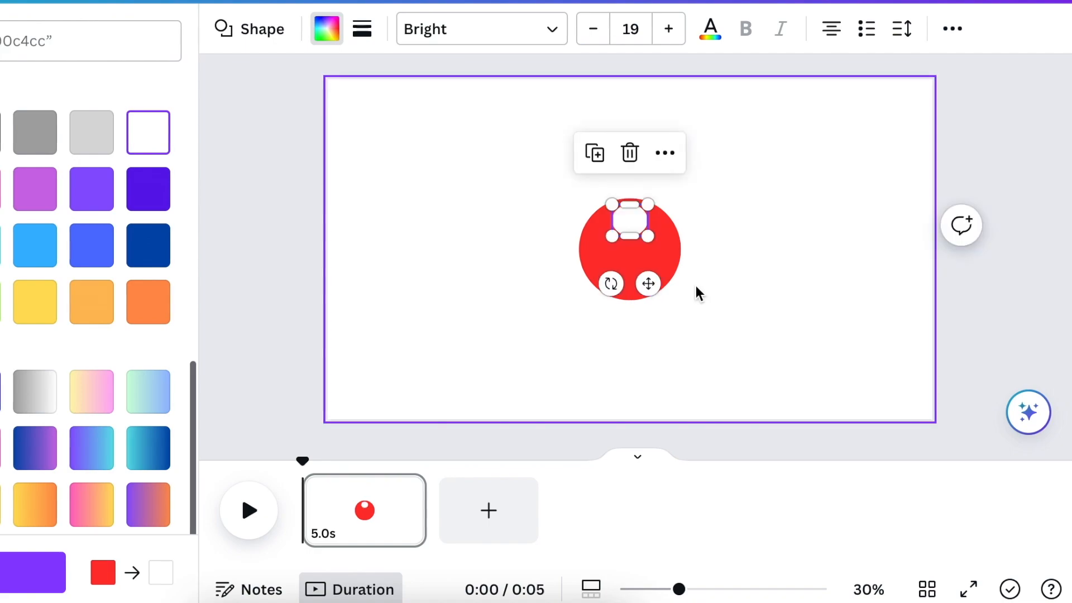
Duplicate the white oval to the lower and left parts of the red circle, aligned with the circle's centre lines.
left_click(596, 152)
left_click_drag(695, 292, 688, 341)
left_click(631, 211)
left_click_drag(727, 398, 699, 313)
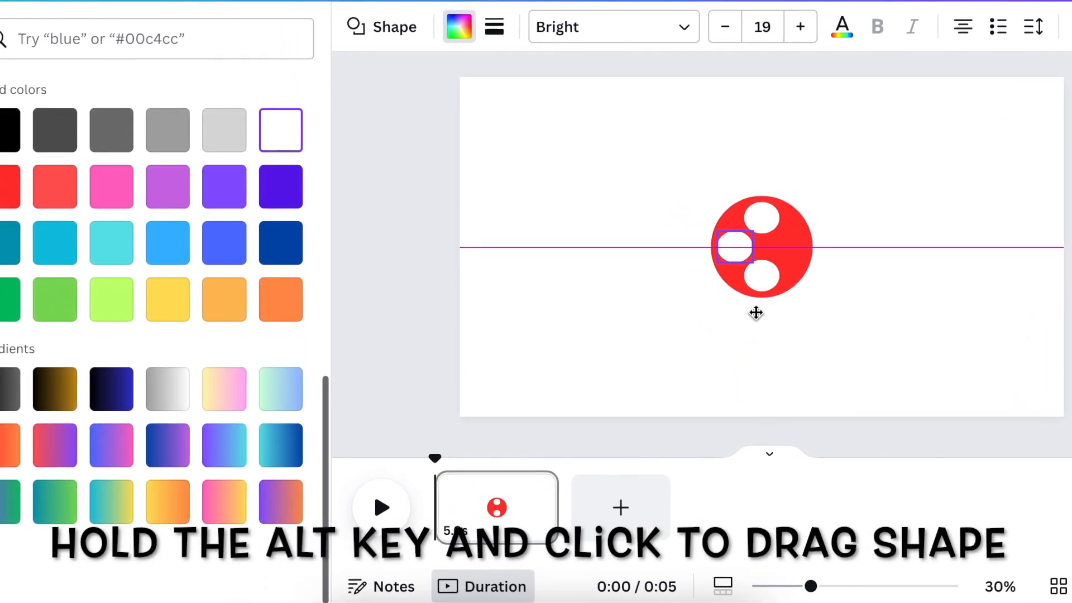
left_click_drag(787, 312, 787, 312)
Place another copy of the white oval on the right side of the red circle, mirroring the left one.
left_click(914, 334)
left_click(810, 257)
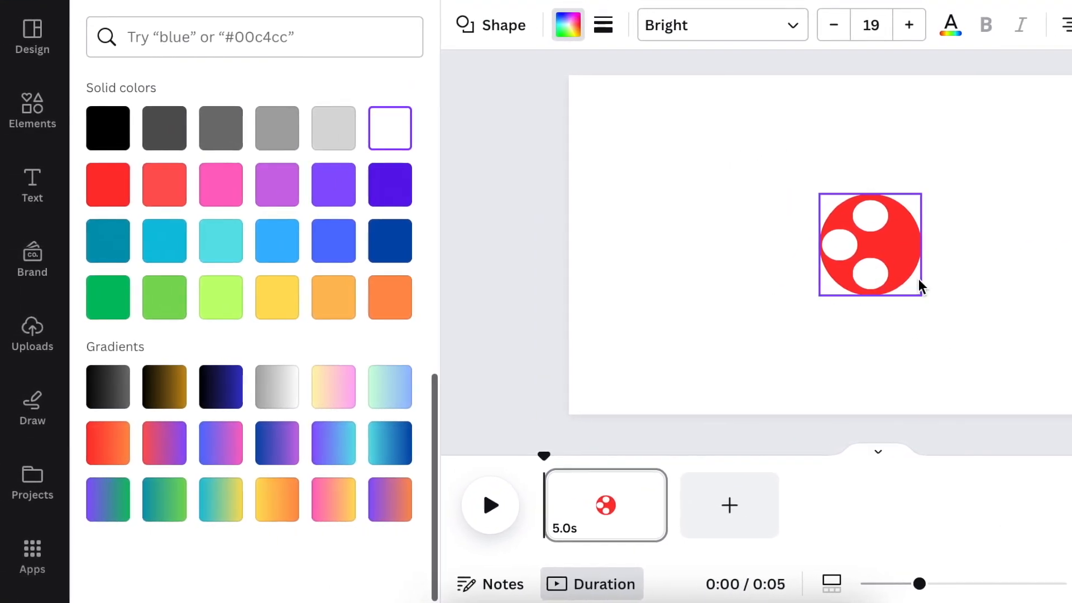
left_click(875, 277)
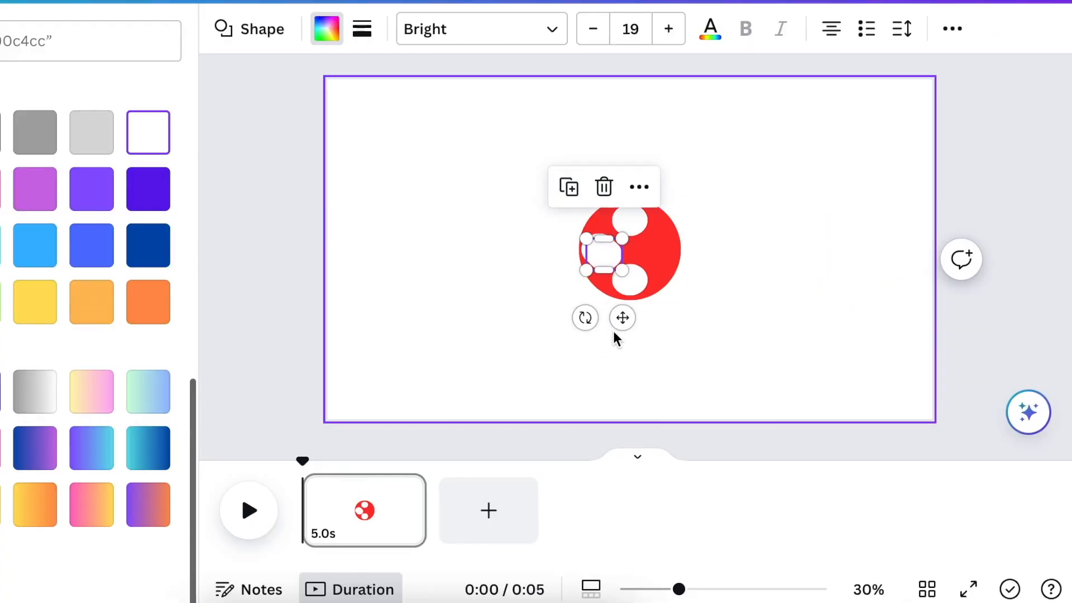
left_click_drag(620, 318, 677, 314)
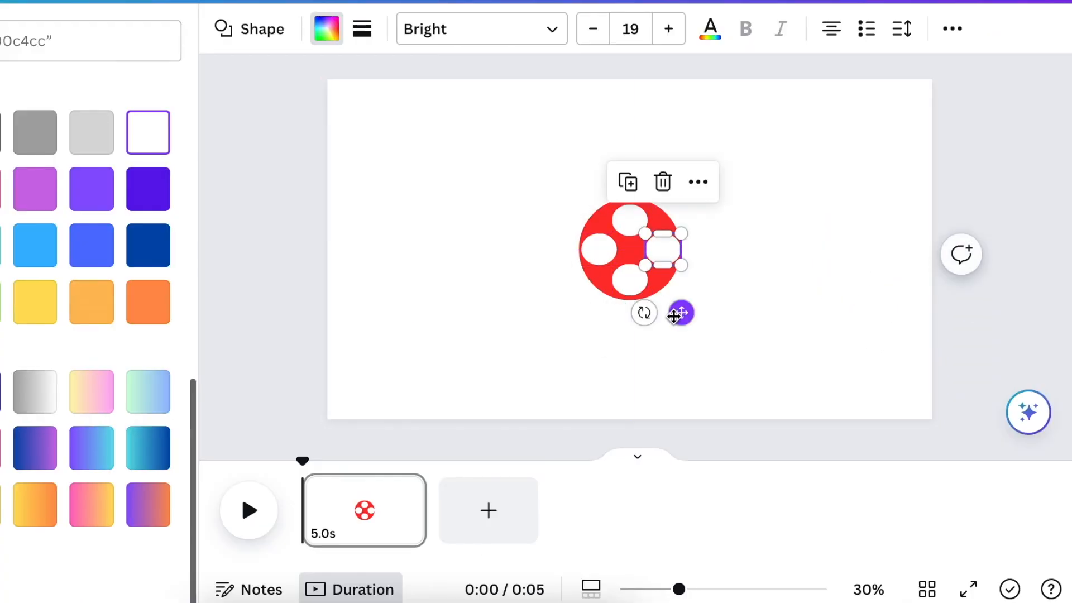
left_click(670, 256)
left_click(663, 249)
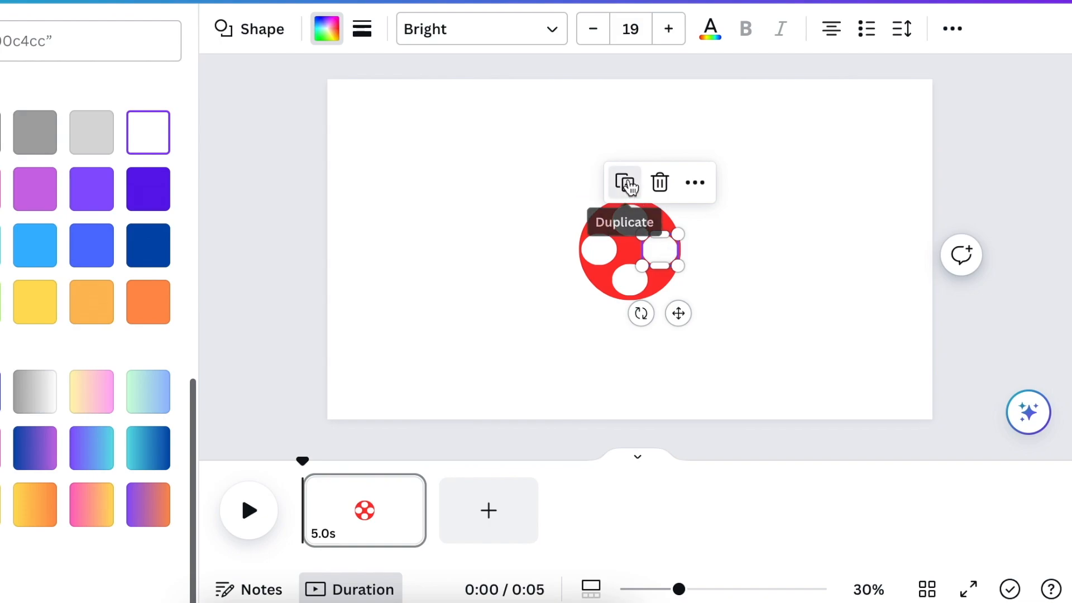
Duplicate the white oval once more, shrink the copy and centre it in the red circle to complete the film reel.
left_click(625, 184)
left_click_drag(684, 240, 655, 267)
left_click_drag(674, 318, 647, 306)
left_click(969, 67)
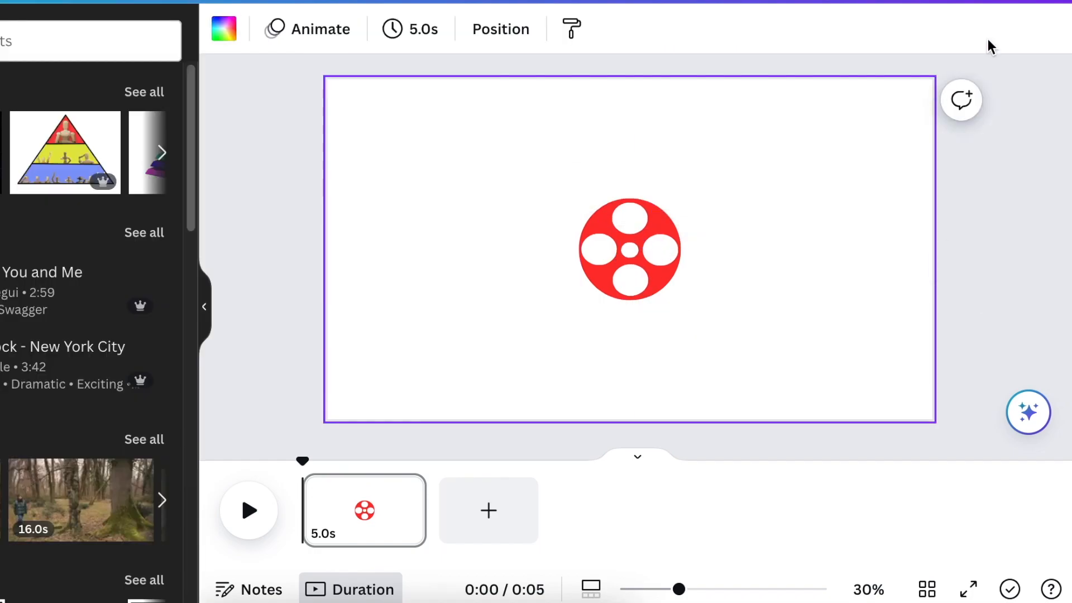
Download the film reel as a 1,920 × 1,080 px PNG with transparent background and upload the file to the design's images.
left_click(1022, 3)
left_click(803, 510)
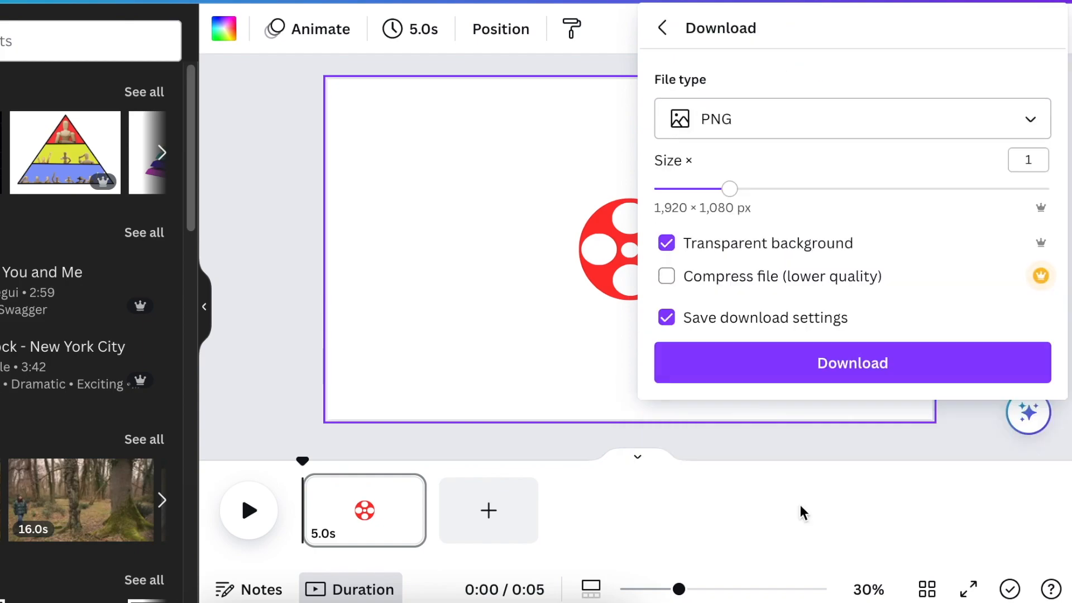
left_click(854, 366)
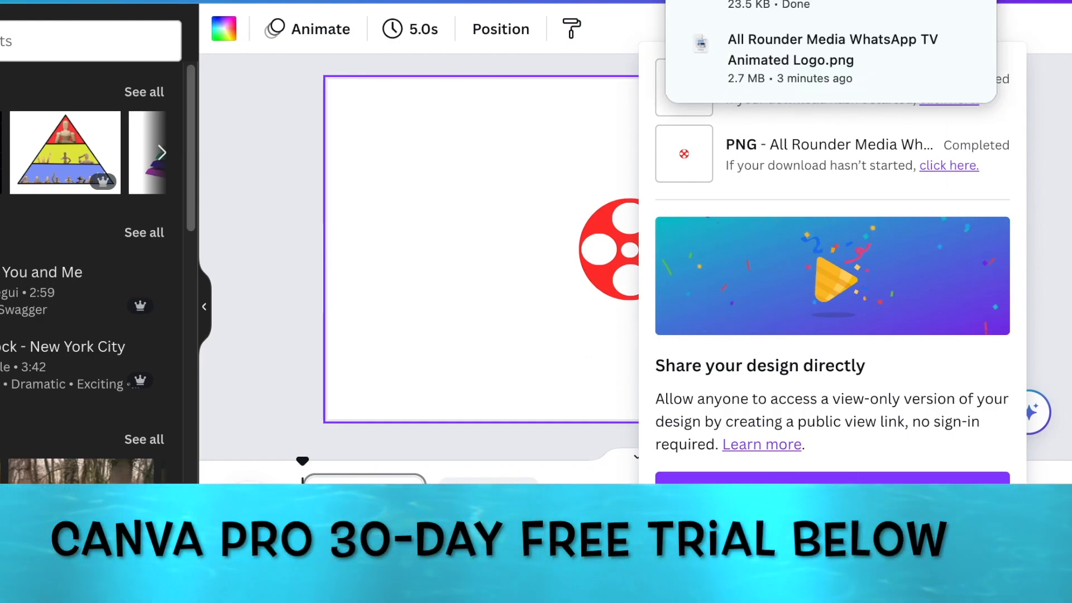
left_click(980, 1)
left_click(981, 1)
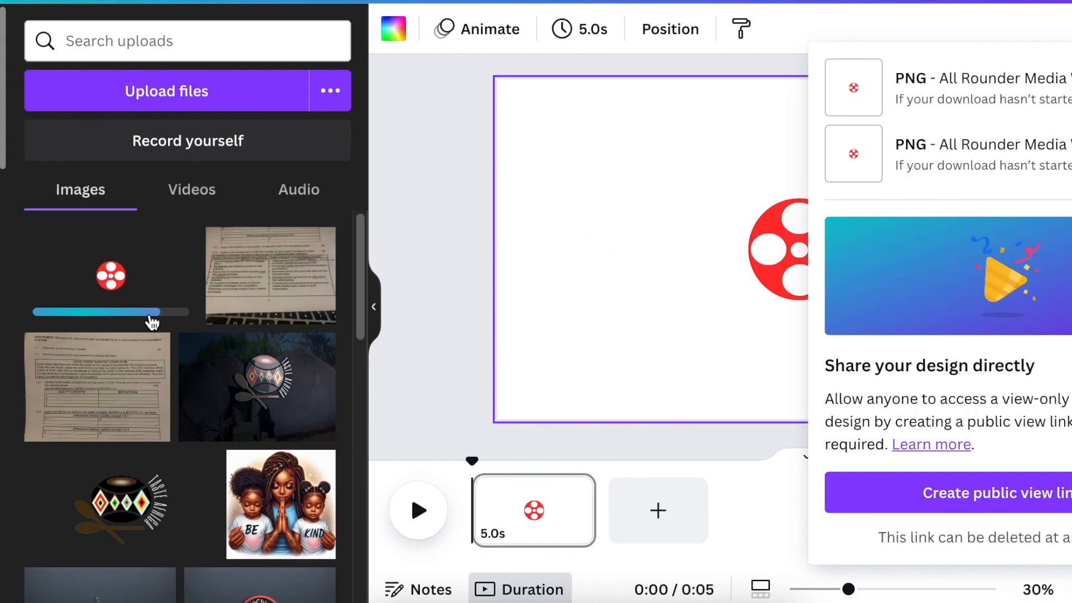
Delete all the film reel shapes from the page and insert the uploaded reel PNG instead.
left_click(570, 244)
left_click_drag(918, 319, 947, 361)
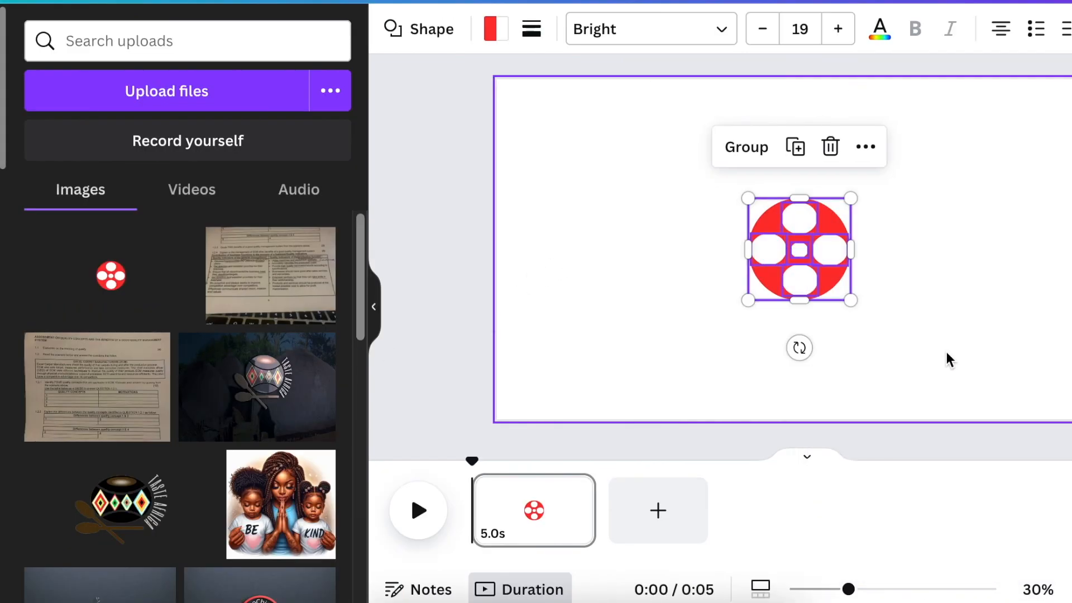
key("Delete")
left_click(140, 287)
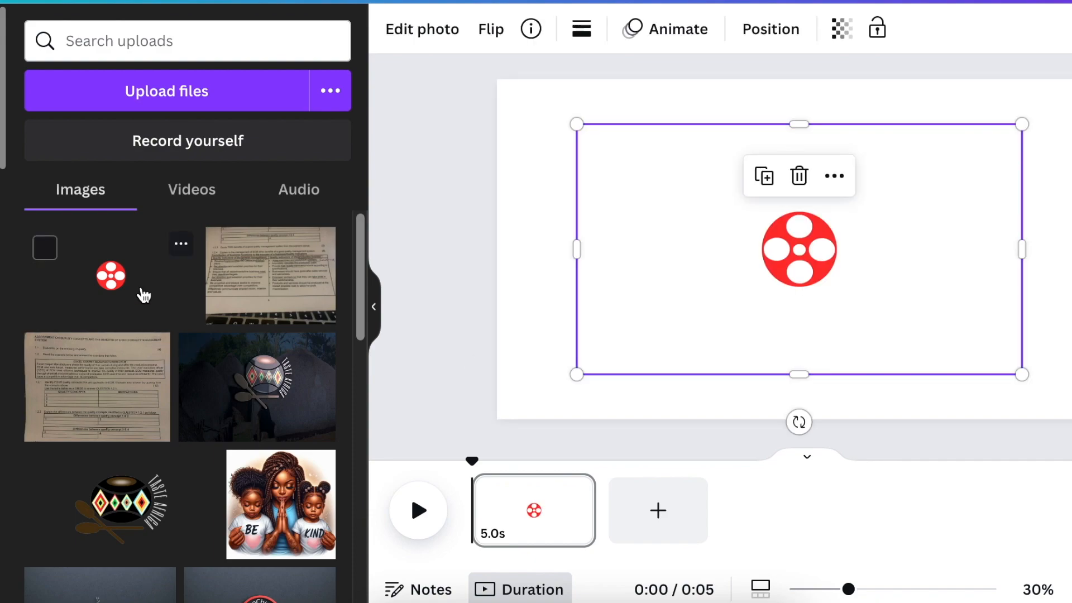
Crop the empty margins off the reel image to a square frame and enlarge it.
left_click_drag(577, 248, 748, 247)
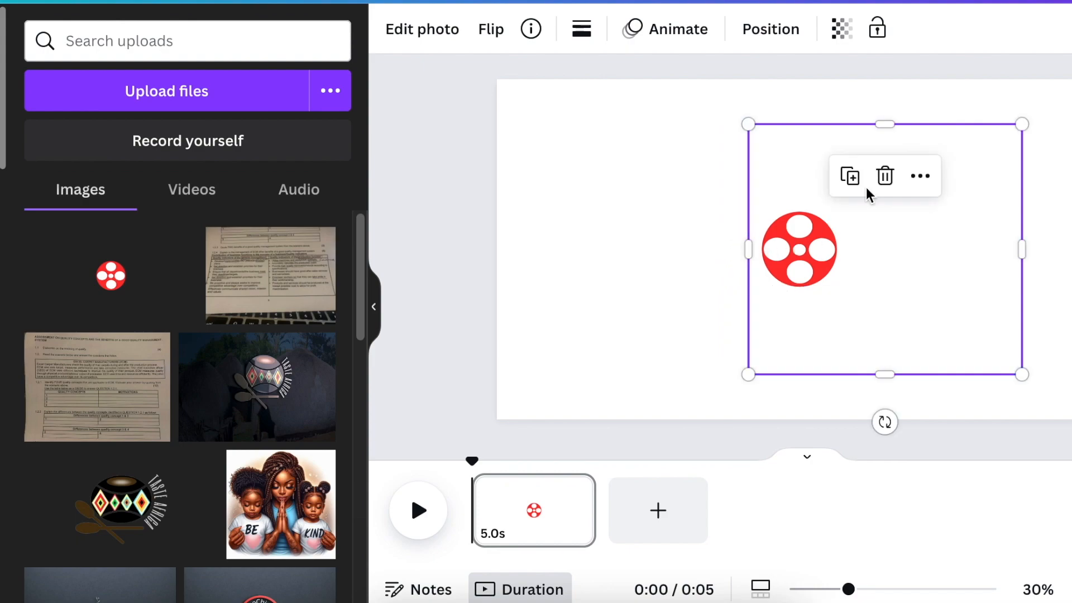
left_click_drag(1019, 252, 849, 251)
left_click_drag(797, 123, 890, 158)
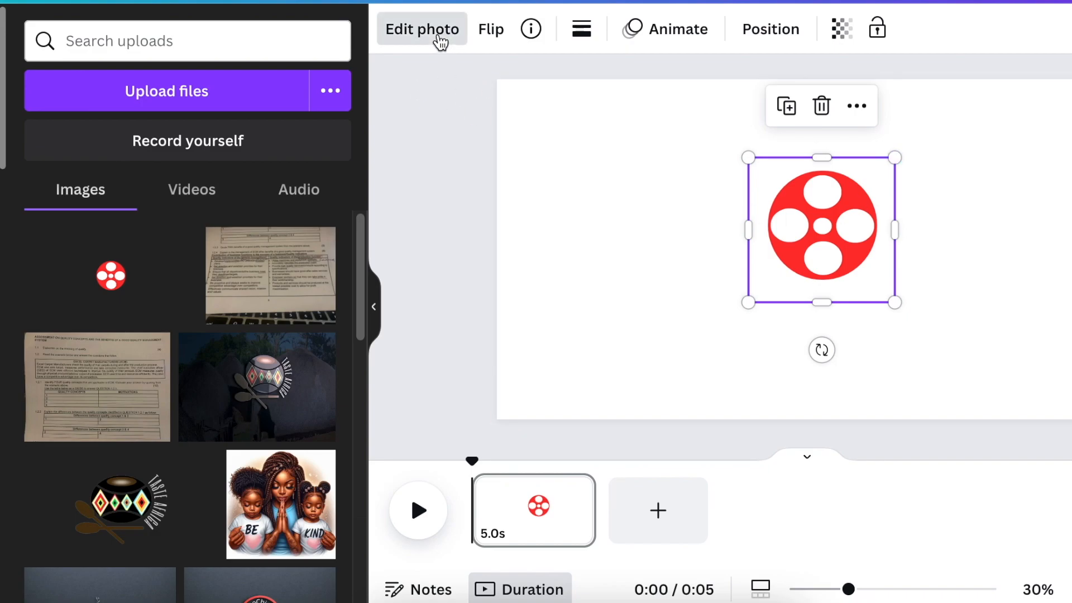
Switch from the new photo editor back to the old one.
left_click(440, 40)
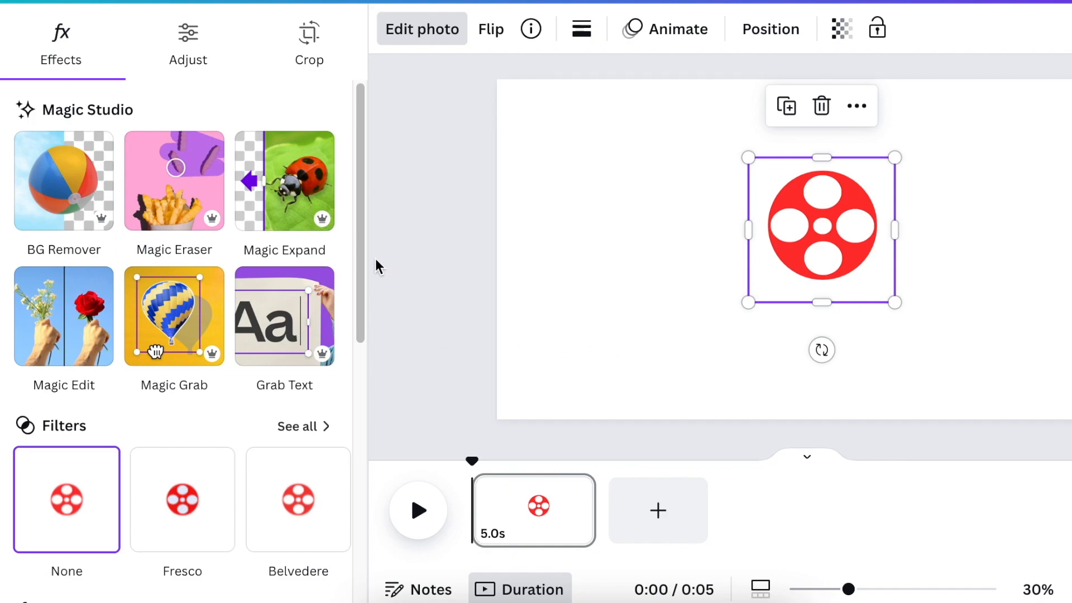
left_click_drag(359, 259, 376, 541)
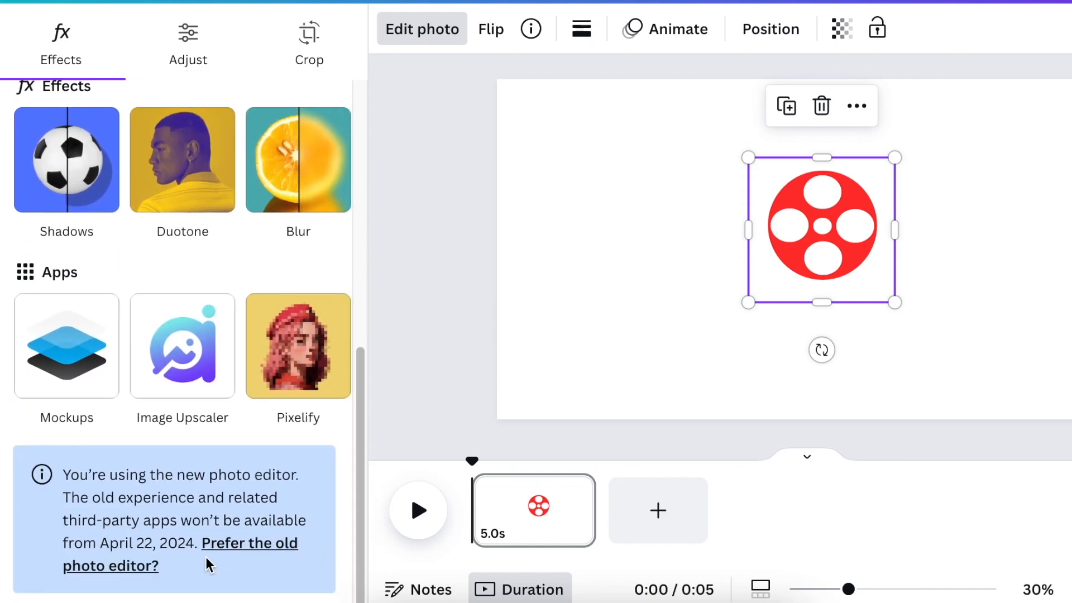
left_click(227, 550)
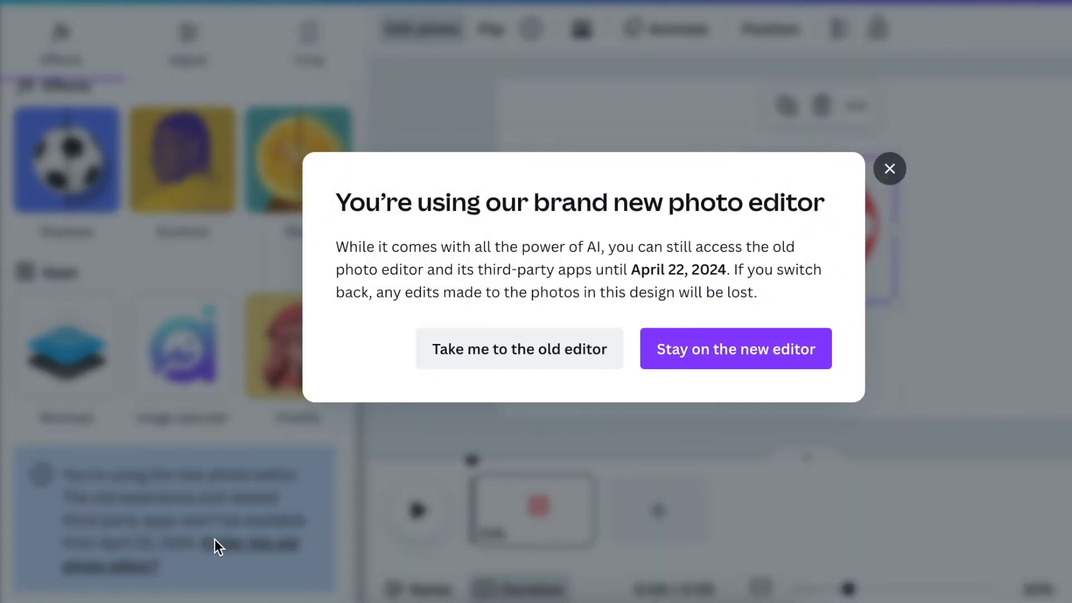
left_click(544, 358)
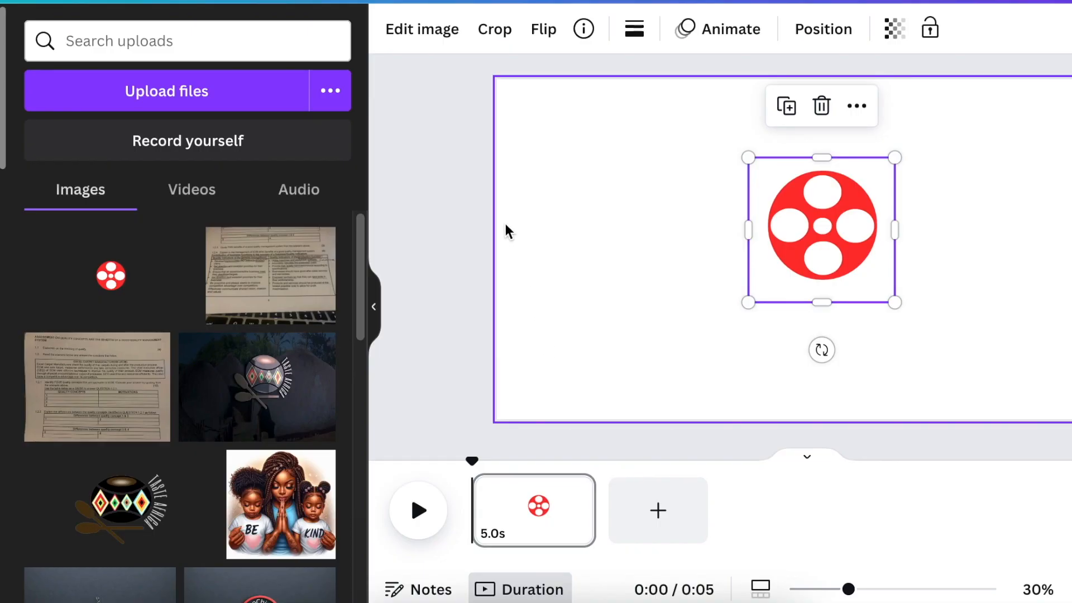
Remove the background of the reel image with BG Remover.
left_click(427, 34)
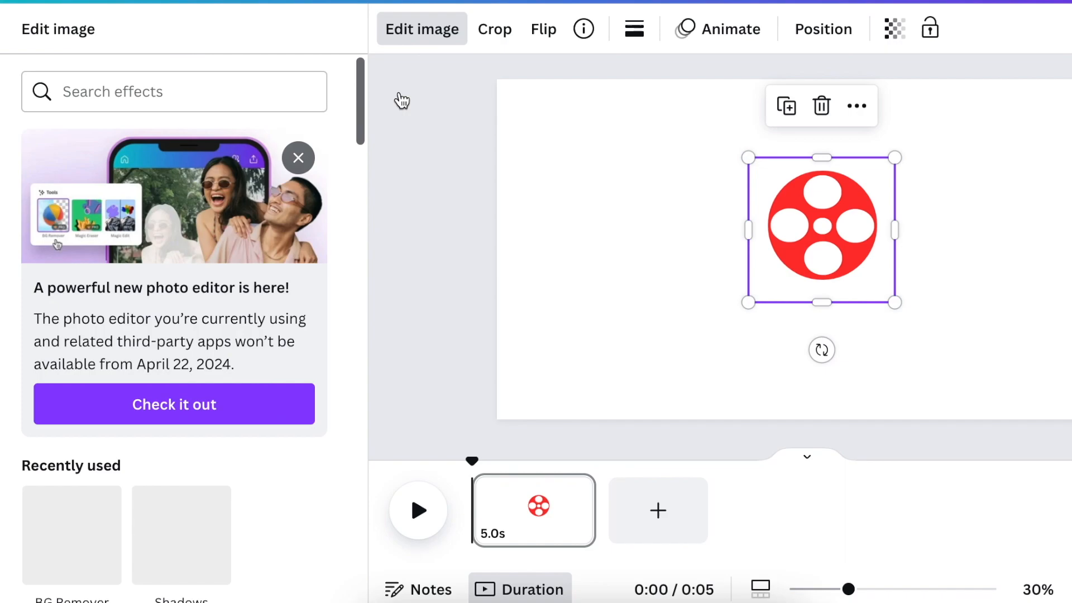
scroll(192, 430, "down", 2)
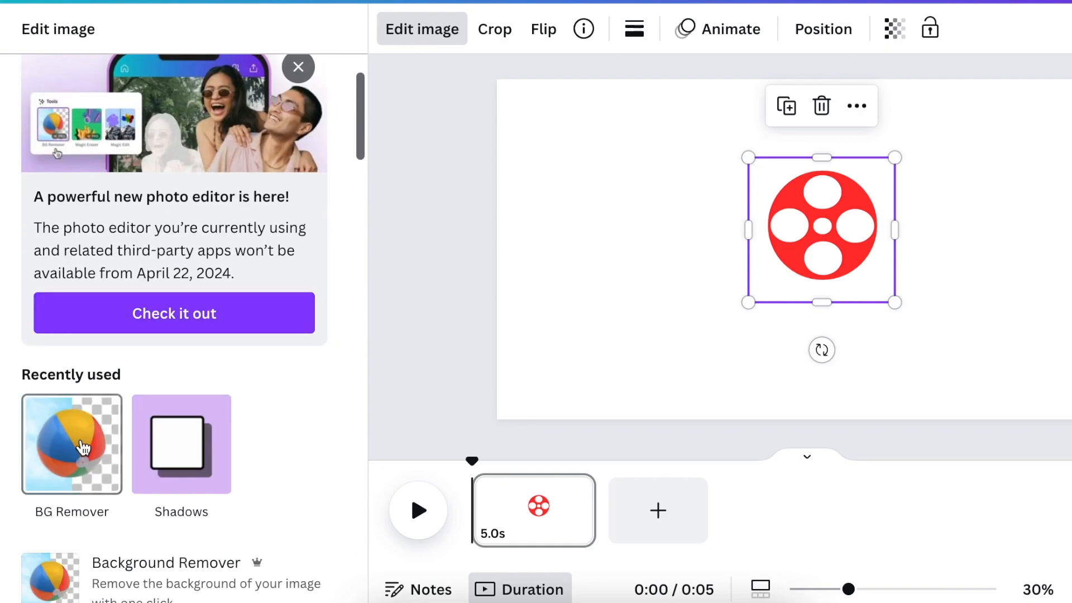
left_click(82, 448)
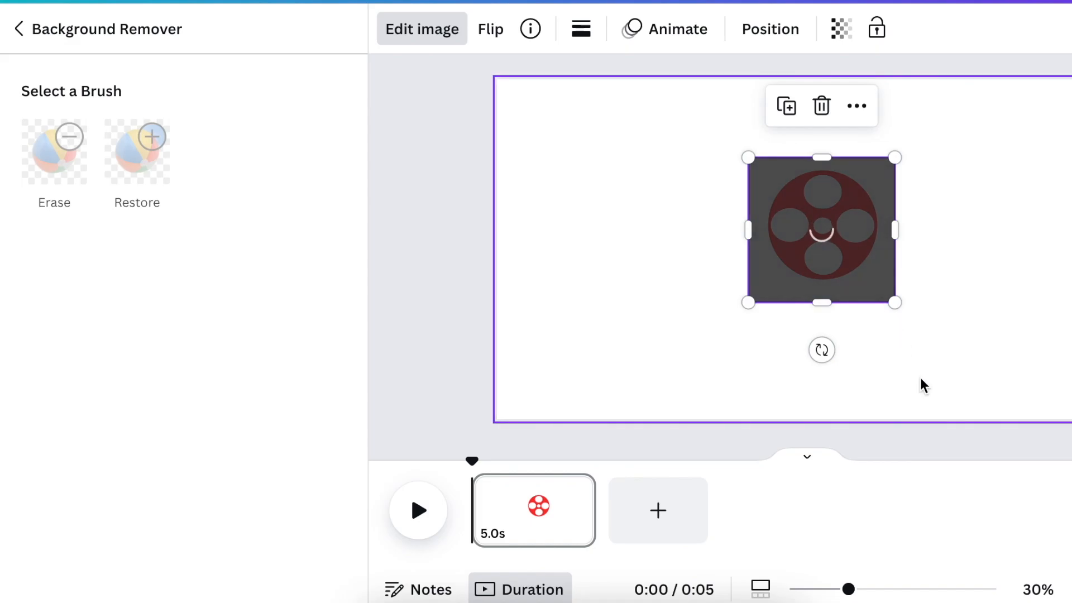
left_click(266, 582)
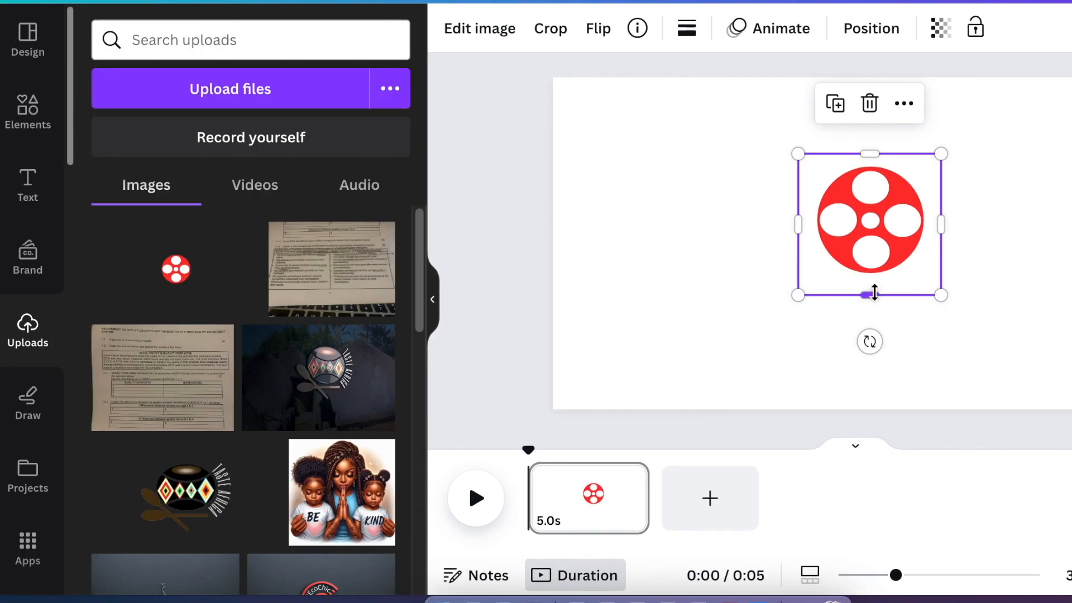
Crop the reel image closer to the reel's outline and move it to the page's upper-right corner.
left_click_drag(874, 292, 870, 285)
left_click_drag(800, 221, 808, 220)
left_click_drag(932, 223, 931, 218)
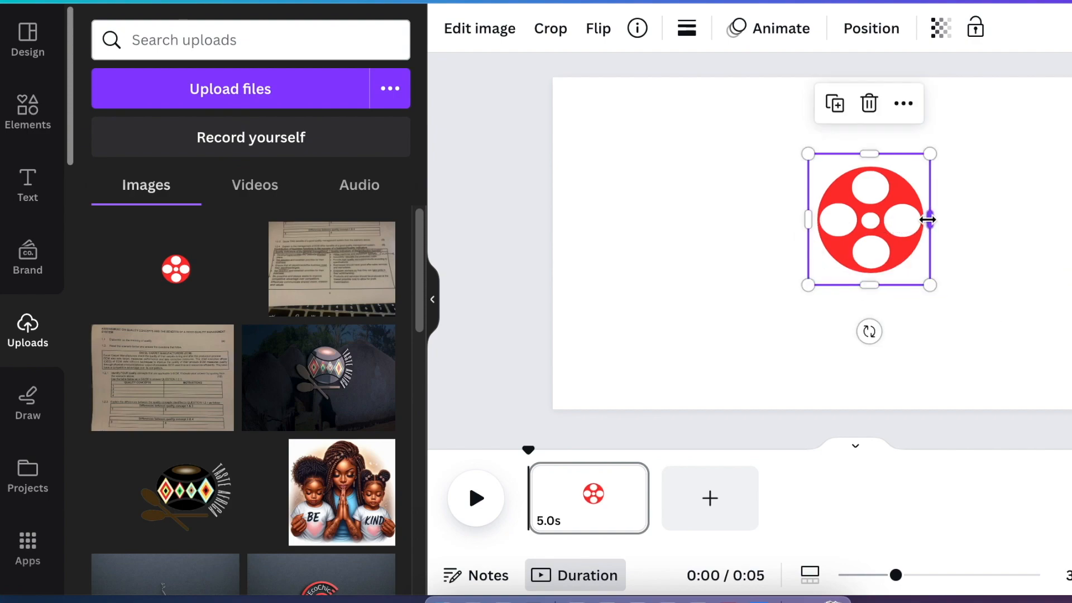
left_click(961, 350)
left_click_drag(893, 262, 1071, 177)
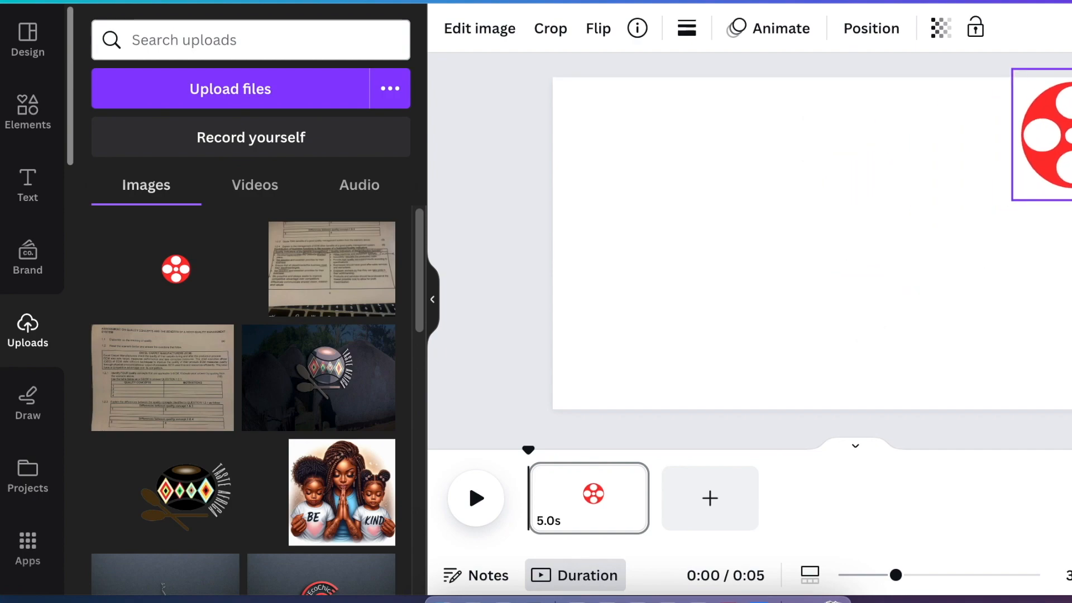
left_click(800, 333)
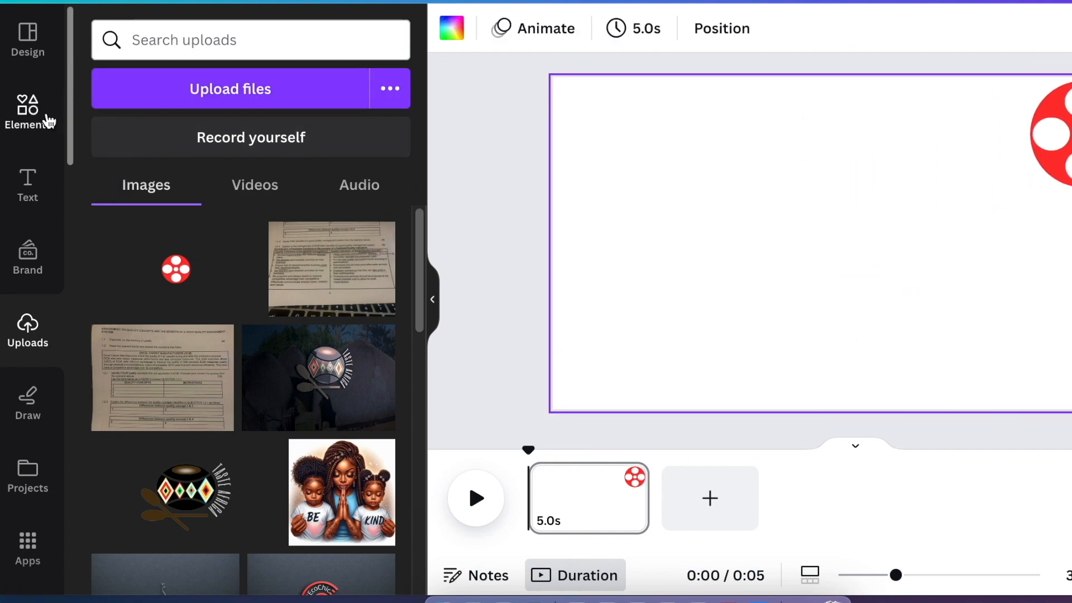
Examine the details of the dark blue brick wall image among the recently used elements.
left_click(54, 127)
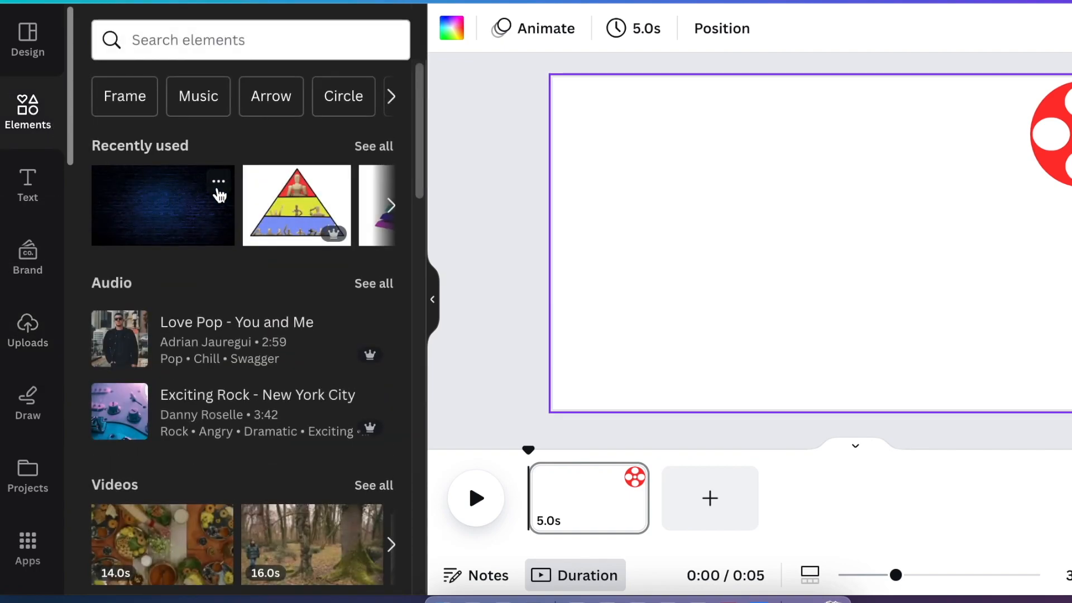
left_click(218, 187)
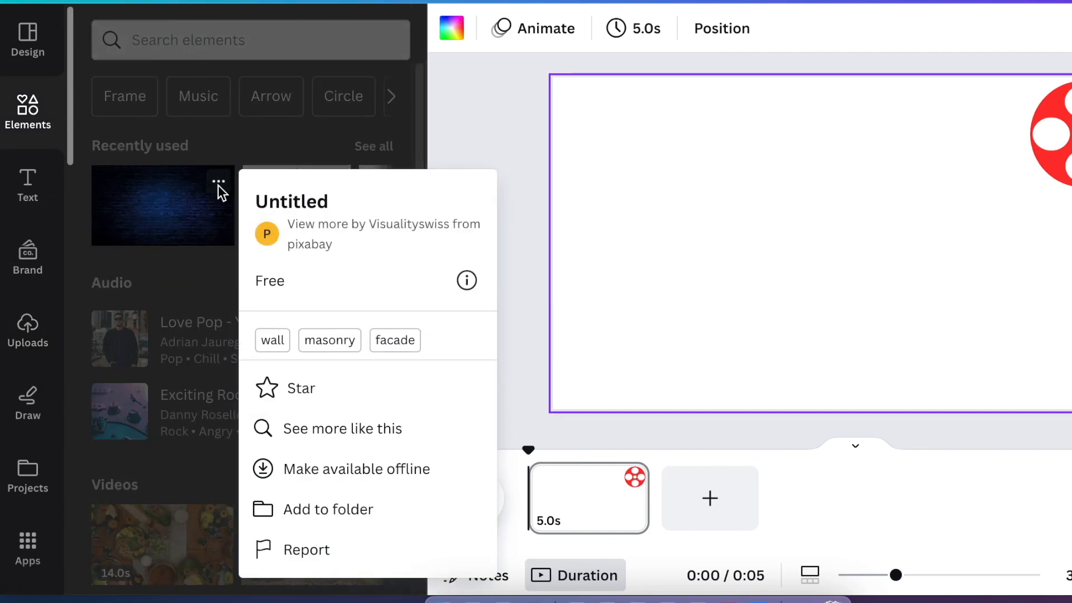
left_click(161, 221)
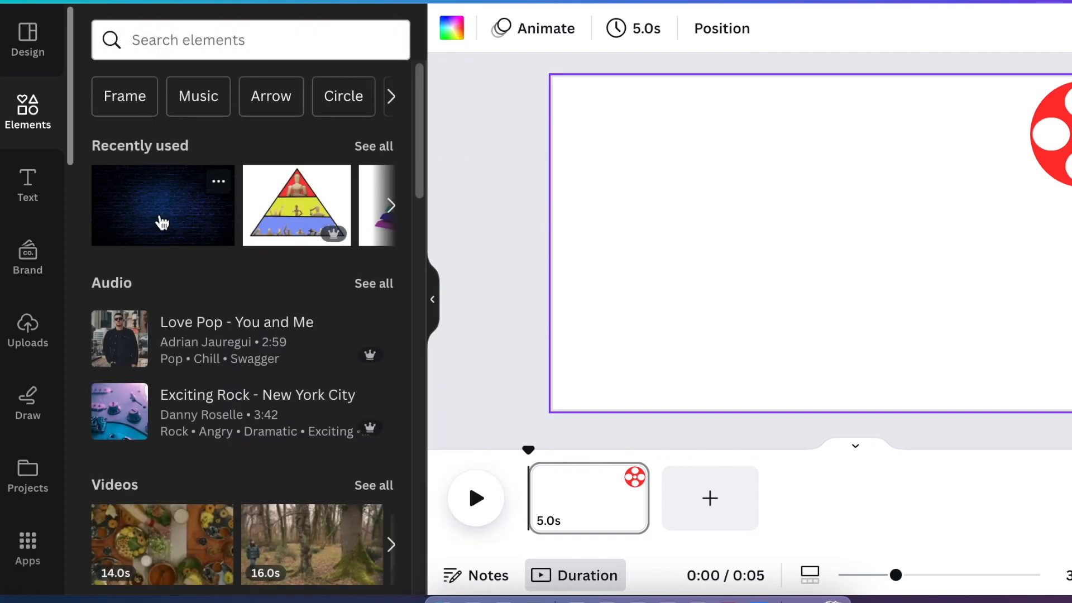
left_click(219, 182)
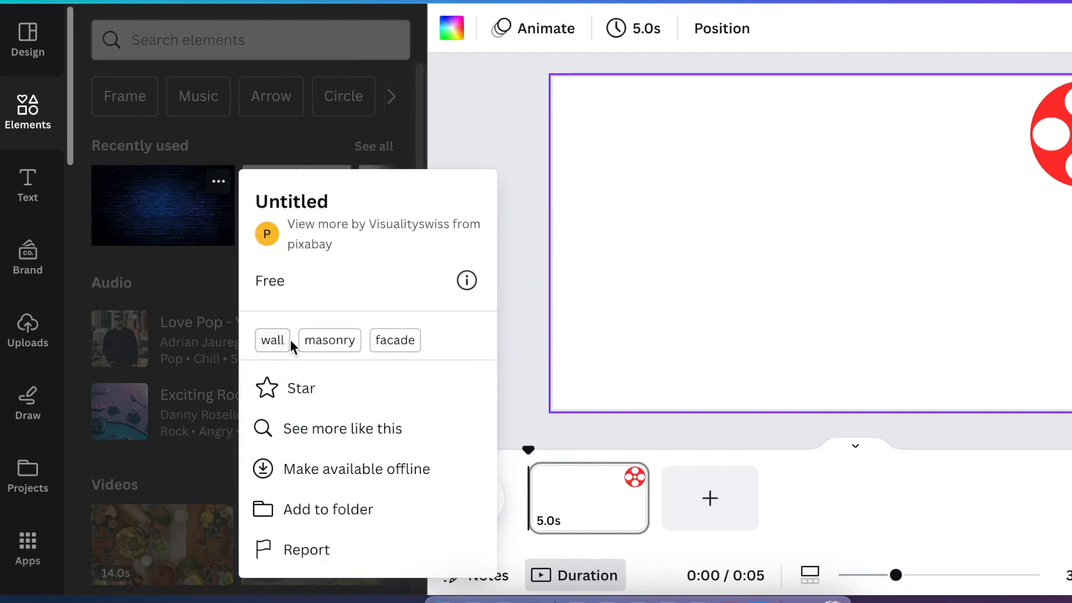
left_click(154, 230)
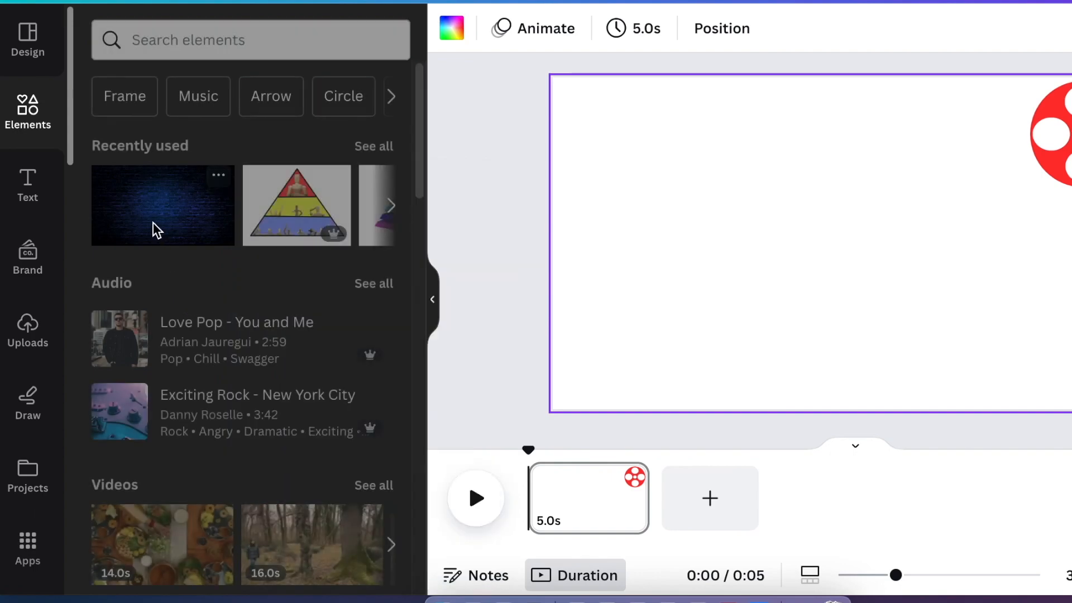
Add the dark blue brick wall image to the page and set it as the background.
left_click(155, 230)
right_click(659, 296)
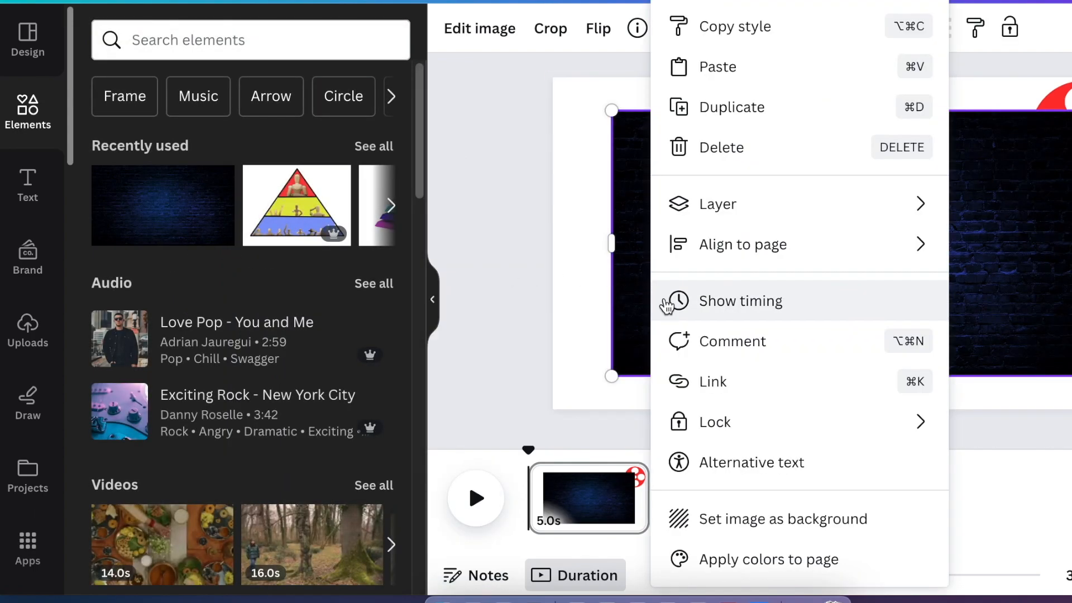
left_click(675, 517)
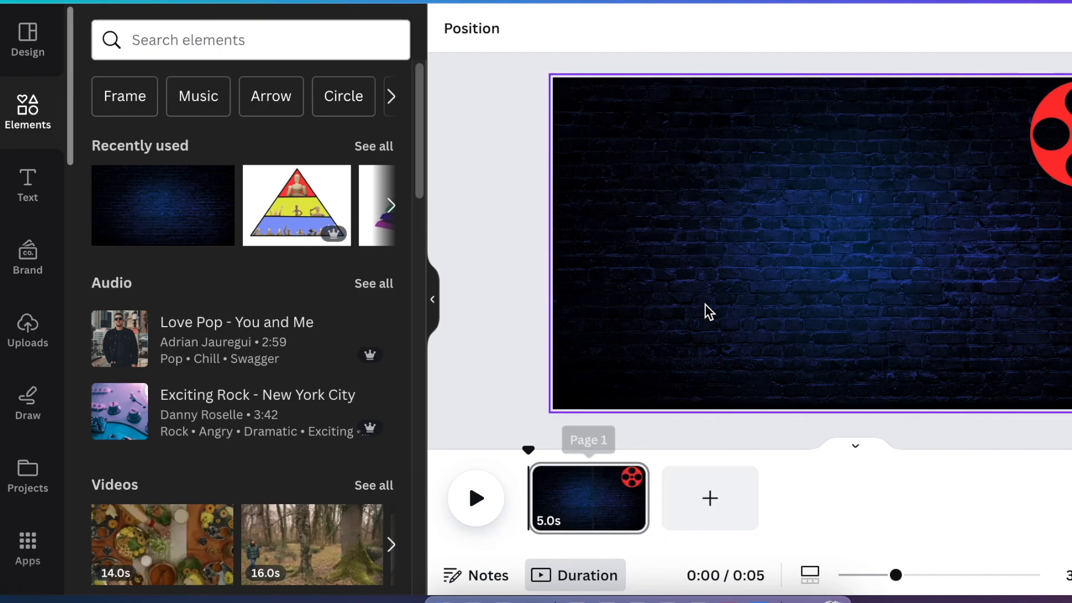
Add a text box, enlarge its text to about size 86.5 and set its font to Days.
left_click(762, 306)
key("t")
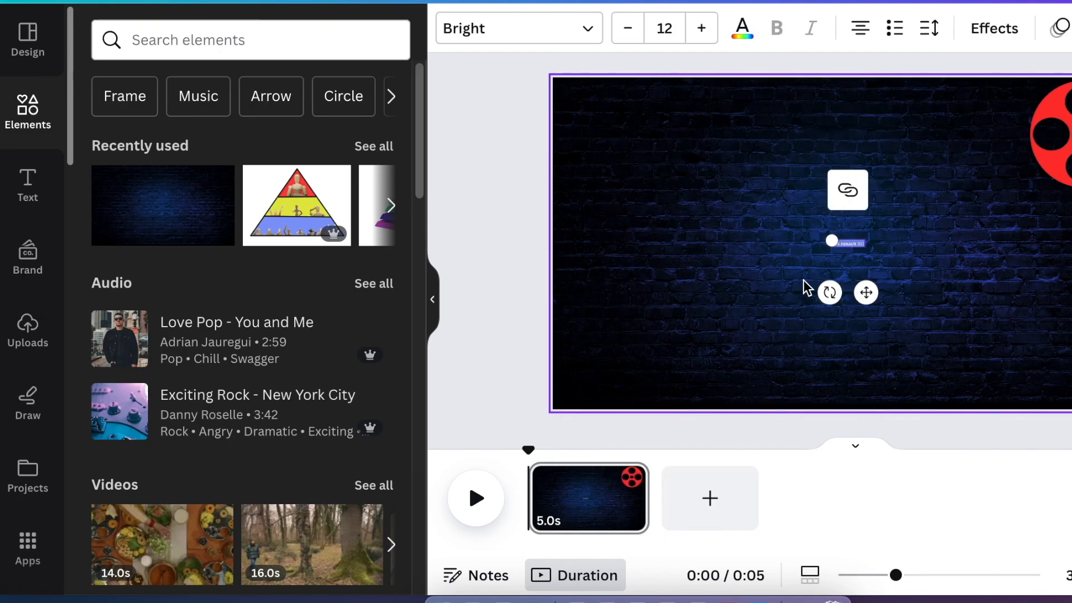
left_click_drag(829, 240, 629, 227)
left_click(591, 33)
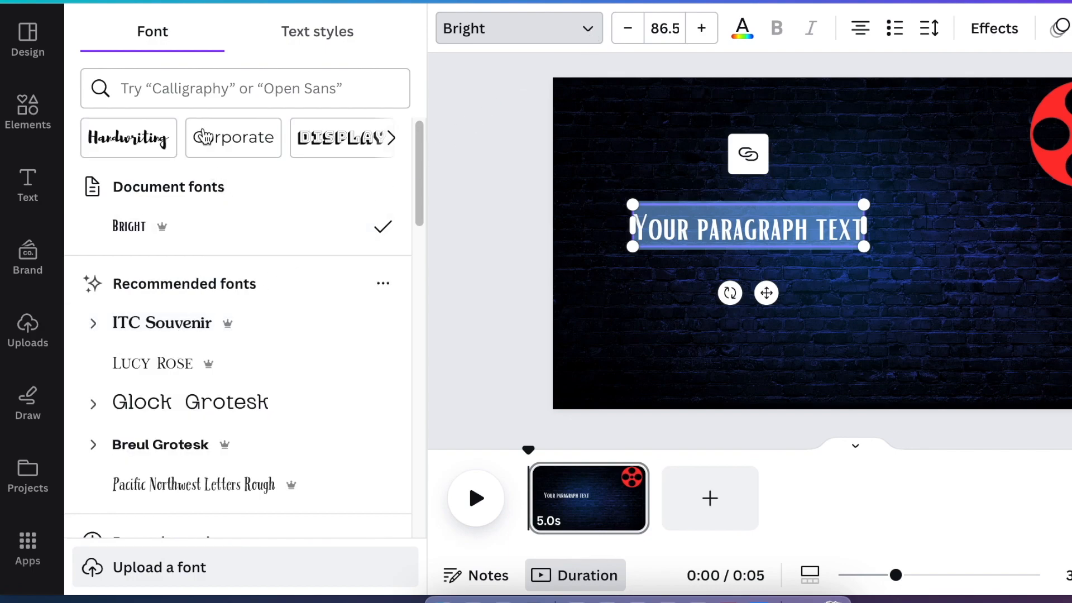
left_click(180, 80)
type("dau")
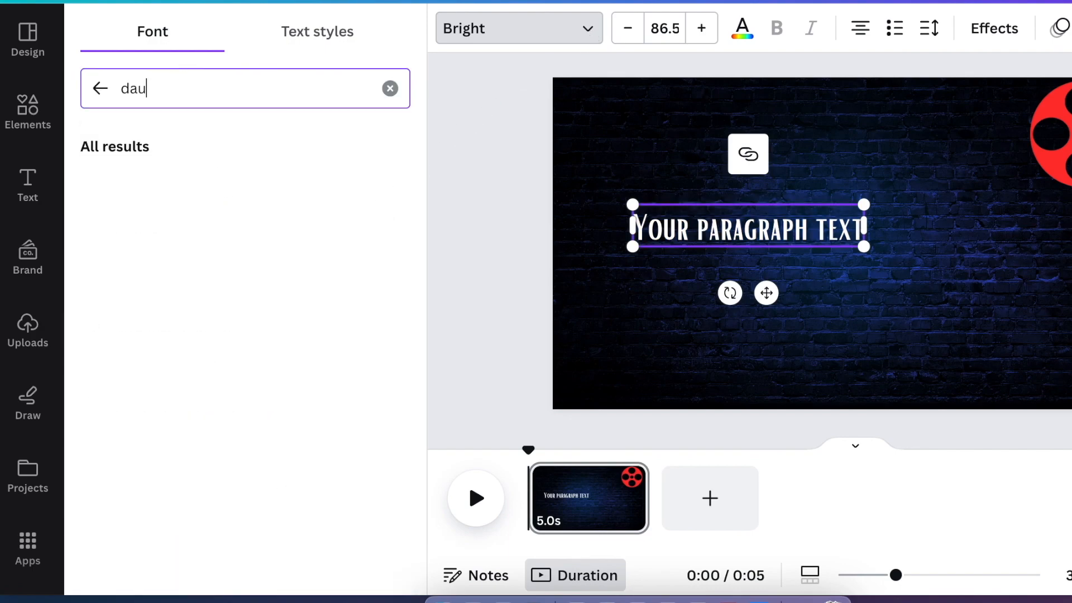
type("s")
key("Return")
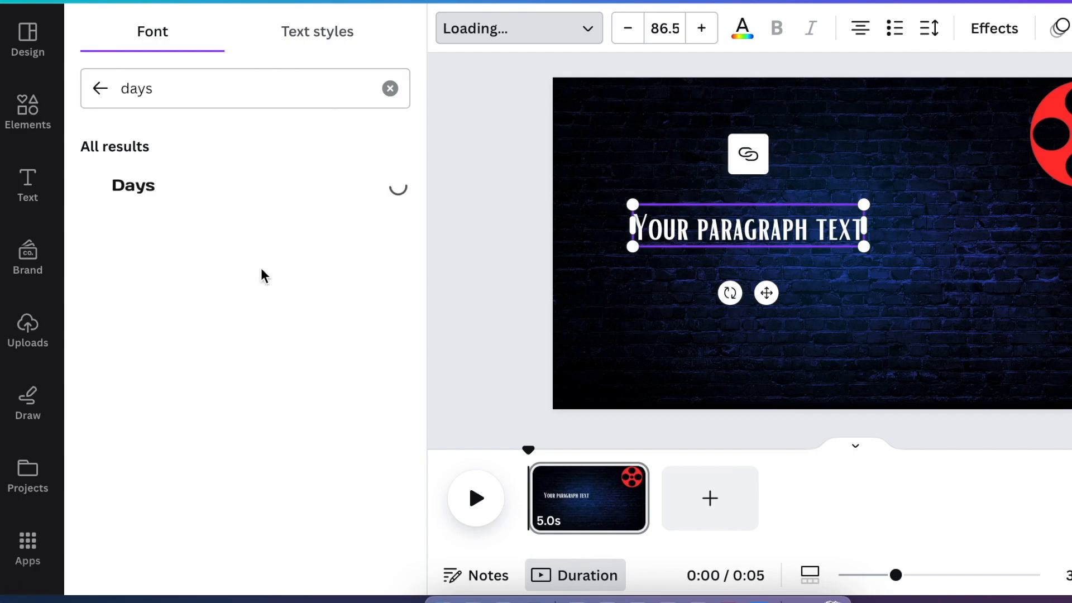
Replace the placeholder text with the letter "A", enlarge it to about size 242 and place it on the page's left side.
left_click(643, 231)
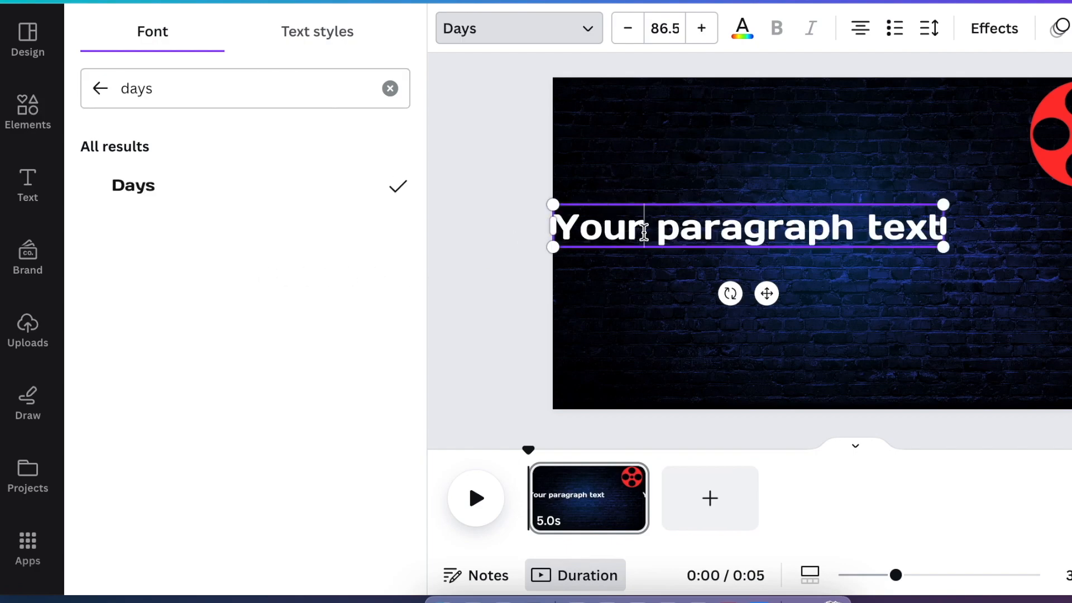
key("super+a")
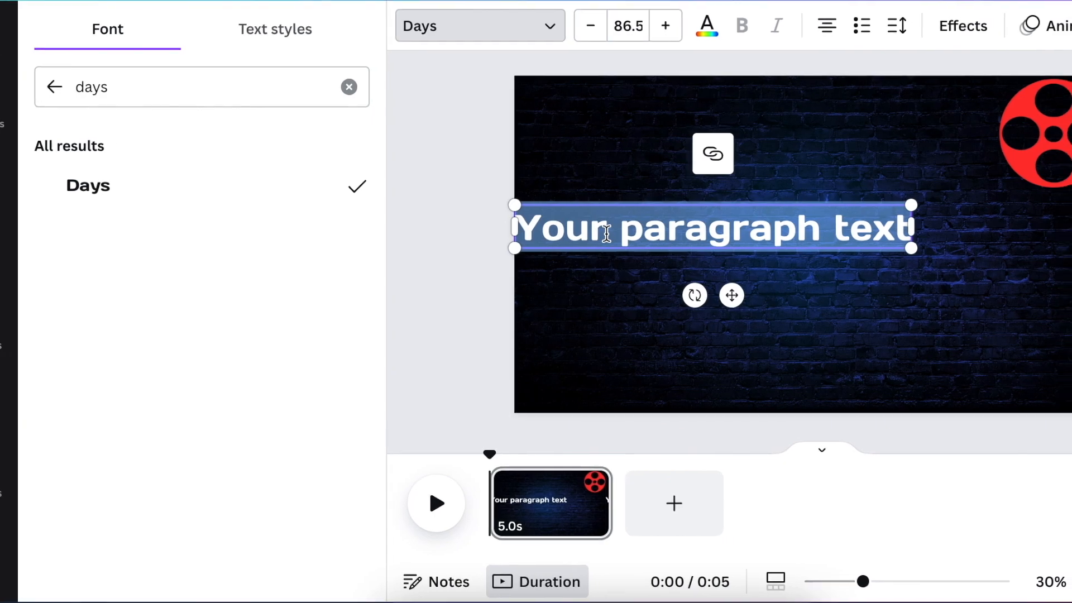
key("BackSpace")
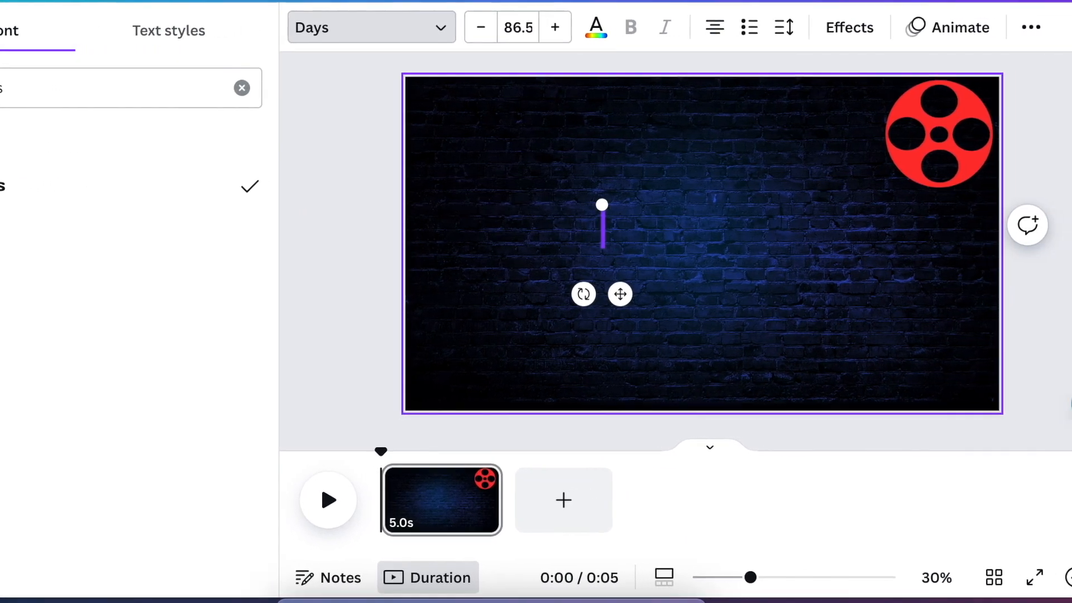
type("A")
left_click_drag(529, 205, 438, 187)
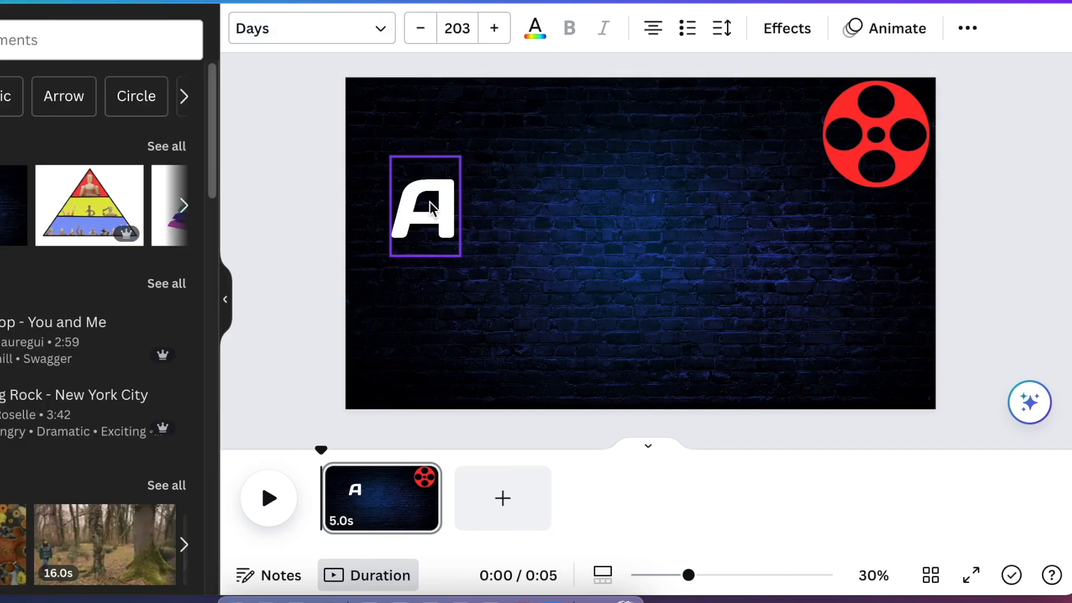
left_click(427, 205)
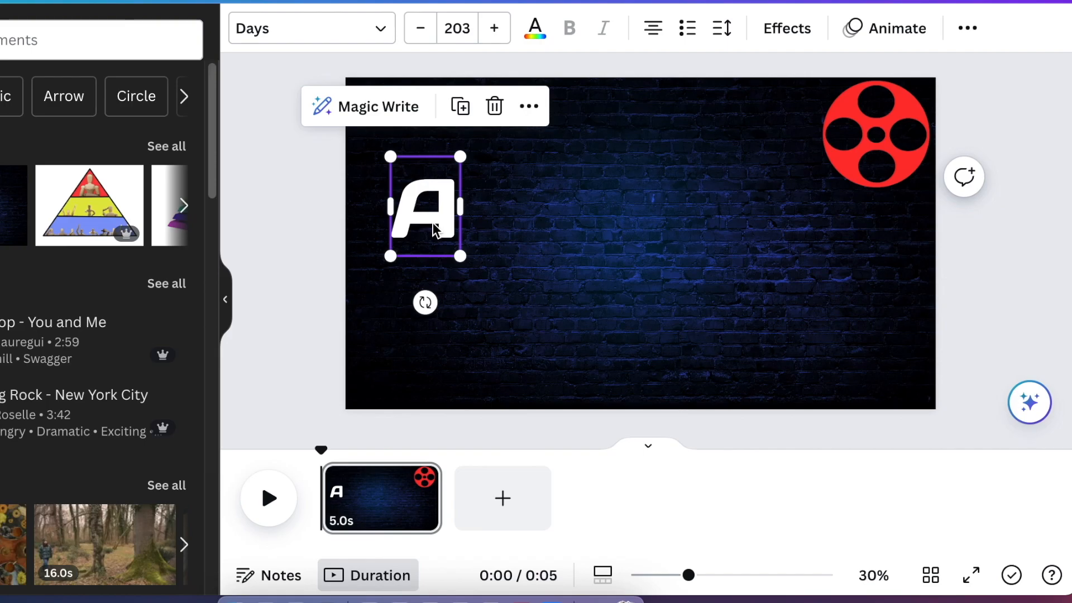
mouse_move(461, 256)
left_mouse_down()
mouse_move(479, 276)
mouse_move(470, 272)
left_mouse_up()
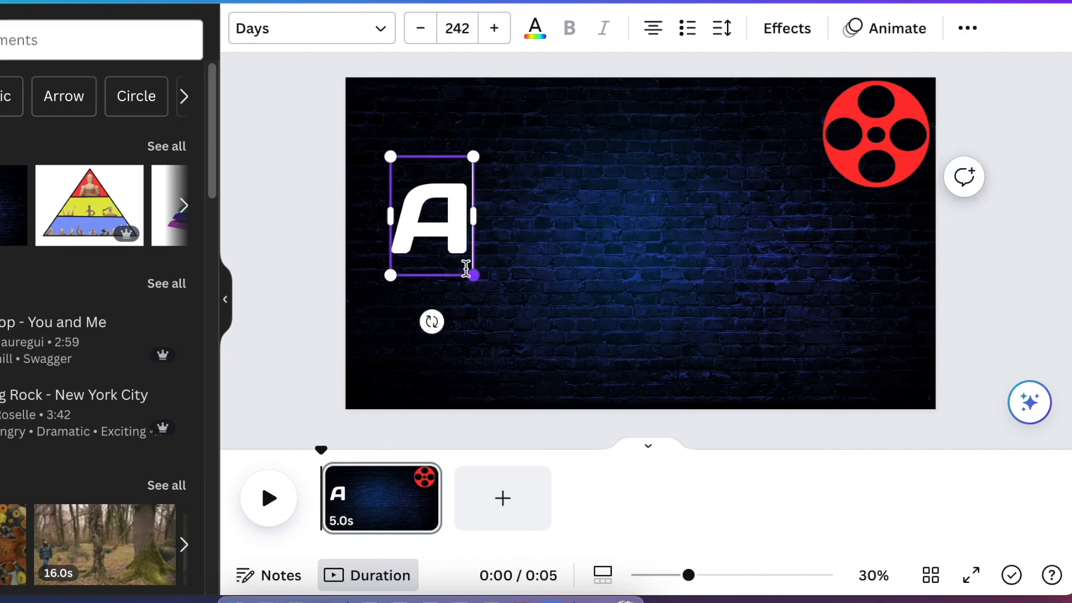
Duplicate the "A", change the copy to "l", reduce it to about size 208 and place it right beside the "A".
left_click(485, 294)
left_click(454, 259)
left_click_drag(454, 258, 545, 263)
double_click(544, 247)
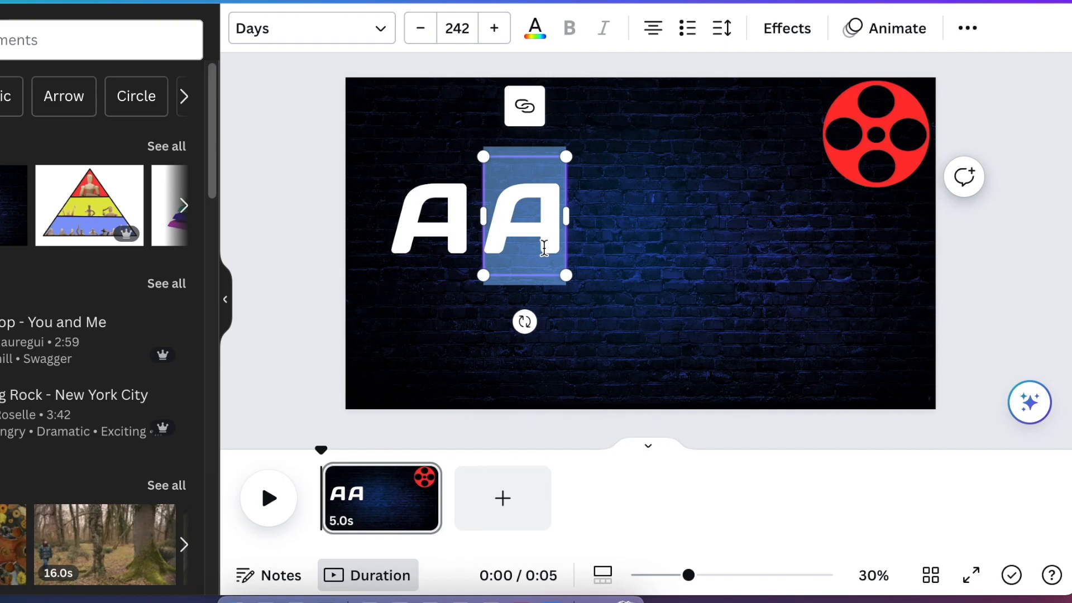
type("I")
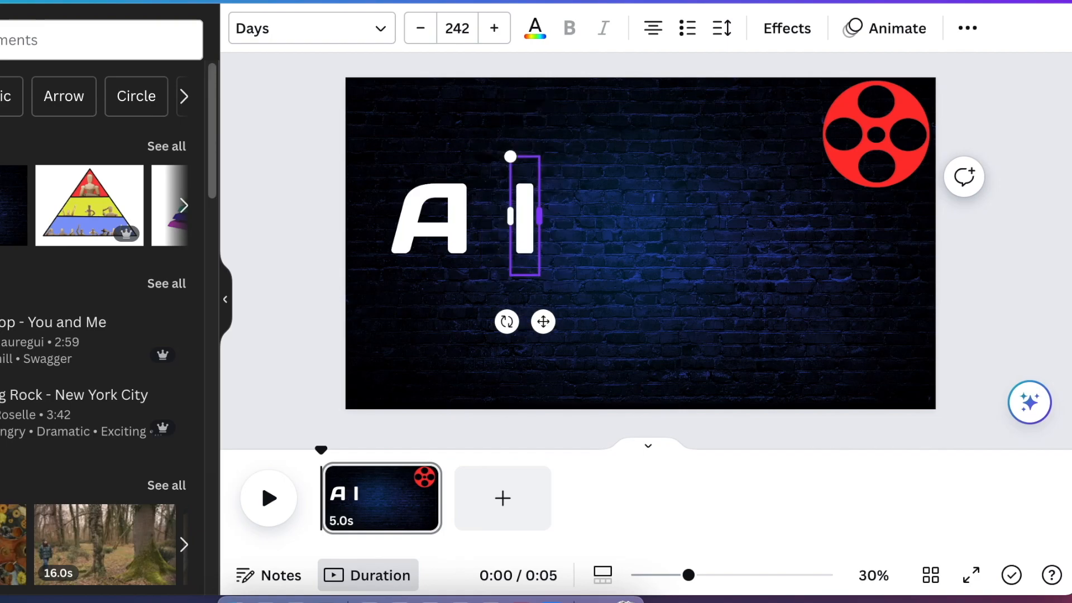
left_click_drag(510, 156, 514, 173)
left_click_drag(551, 323, 513, 323)
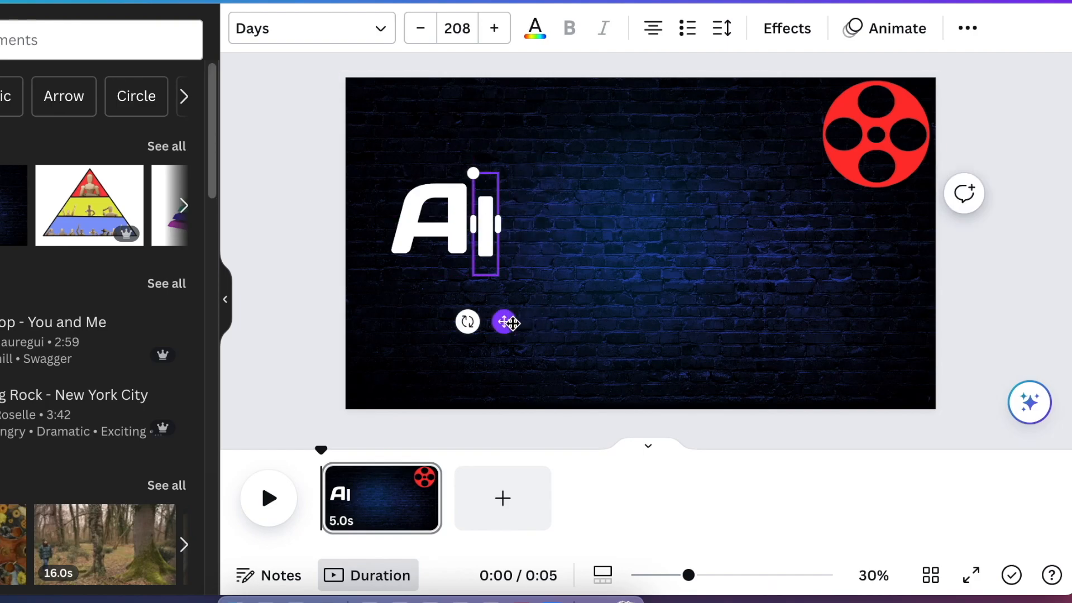
Duplicate the "l" to spell "All" and nudge the "A" down to align with the other letters.
left_click_drag(490, 256, 521, 257)
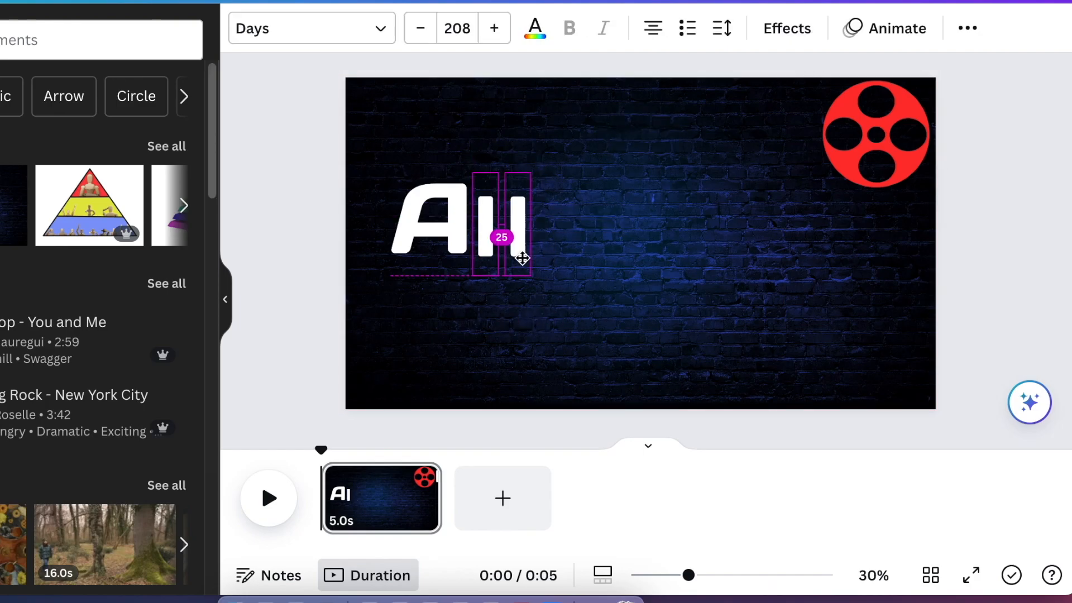
left_click(449, 232)
left_click(528, 277)
key("Down")
key("Down")
key("Down")
key("Down")
key("Down")
key("Down")
key("Down")
key("Down")
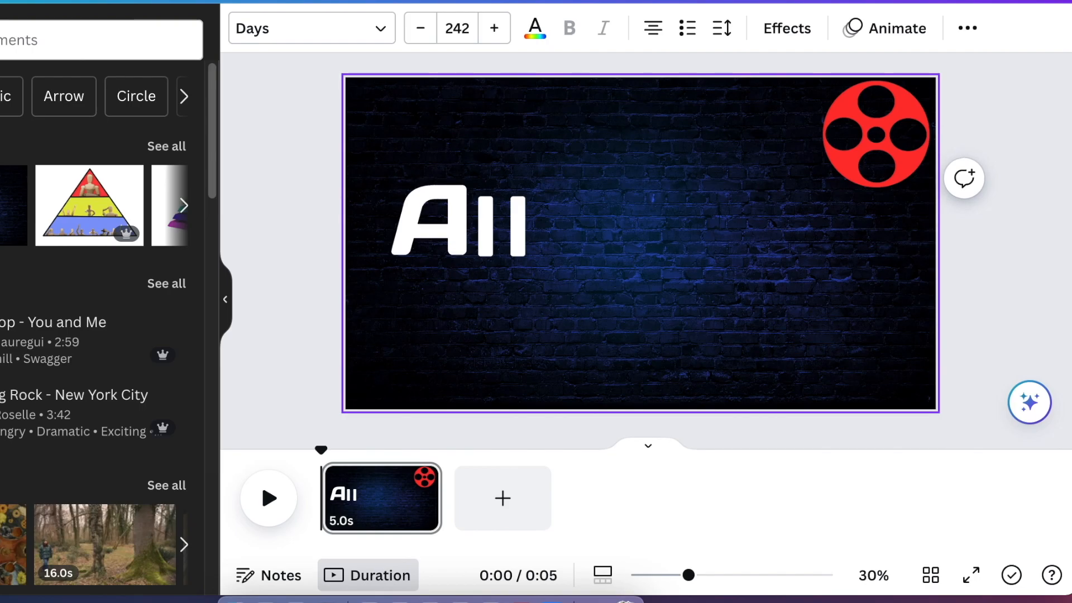
Start the second word with a copy of the "A" changed to "R" and a copy of the "l" changed to "o".
key("super+d")
left_click_drag(420, 246, 593, 256)
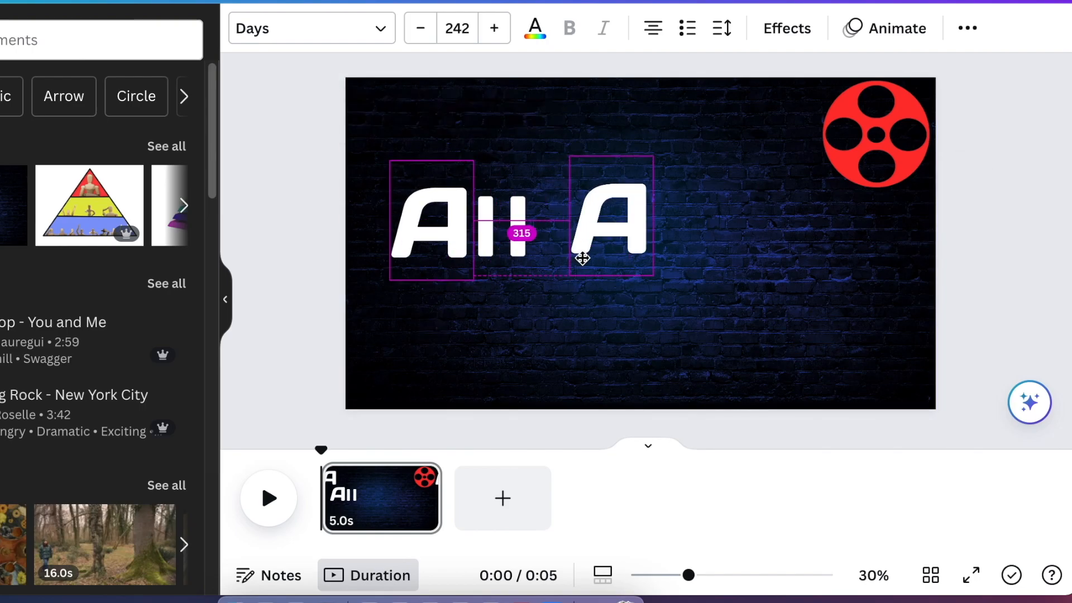
double_click(593, 245)
type("R")
left_click(518, 245)
left_click_drag(518, 256, 651, 261)
double_click(654, 246)
type("o")
Duplicate the "o" and change the copies to "u", "n", "d", "e" and "r" to complete the letters of "Rounder".
left_click_drag(681, 330, 693, 330)
left_click(690, 313)
left_click_drag(670, 248, 900, 341)
double_click(730, 248)
type("u")
double_click(793, 251)
type("n")
double_click(853, 255)
type("d")
double_click(844, 330)
type("e")
double_click(899, 333)
type("r")
Line the letters up in one row as "All Rounder" and scale the whole title down to fit within the page.
left_click(782, 340)
left_click_drag(278, 192, 860, 184)
left_click_drag(849, 253, 815, 263)
left_click_drag(841, 337, 862, 255)
left_click_drag(908, 327, 914, 248)
left_click_drag(287, 216, 933, 287)
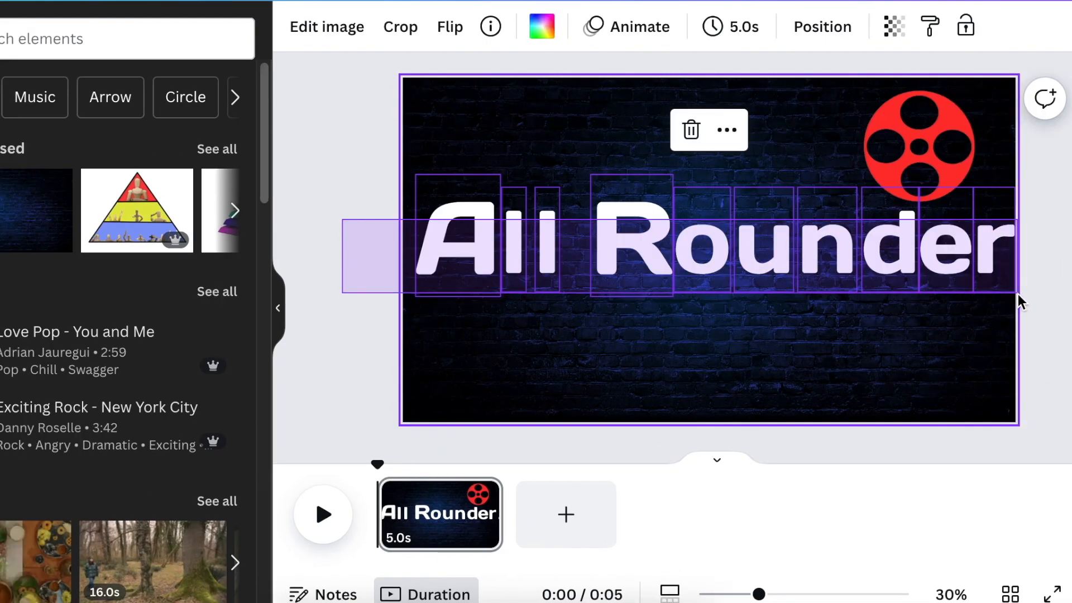
left_click_drag(1018, 300, 900, 302)
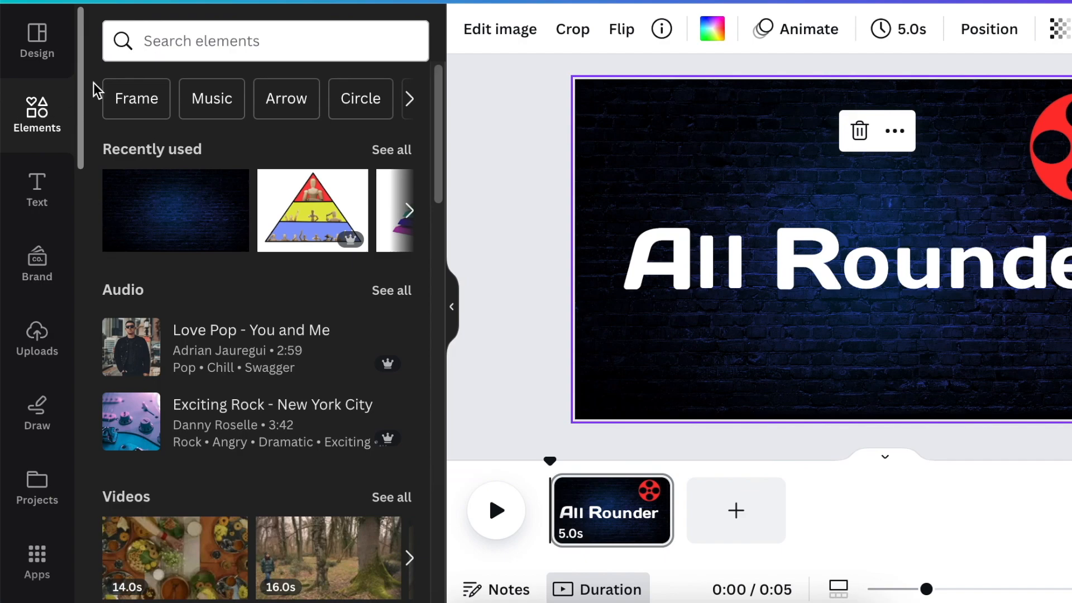
Search the graphics for "rectangle", add a thin rectangle outline and place it beneath the start of the title.
left_click(175, 42)
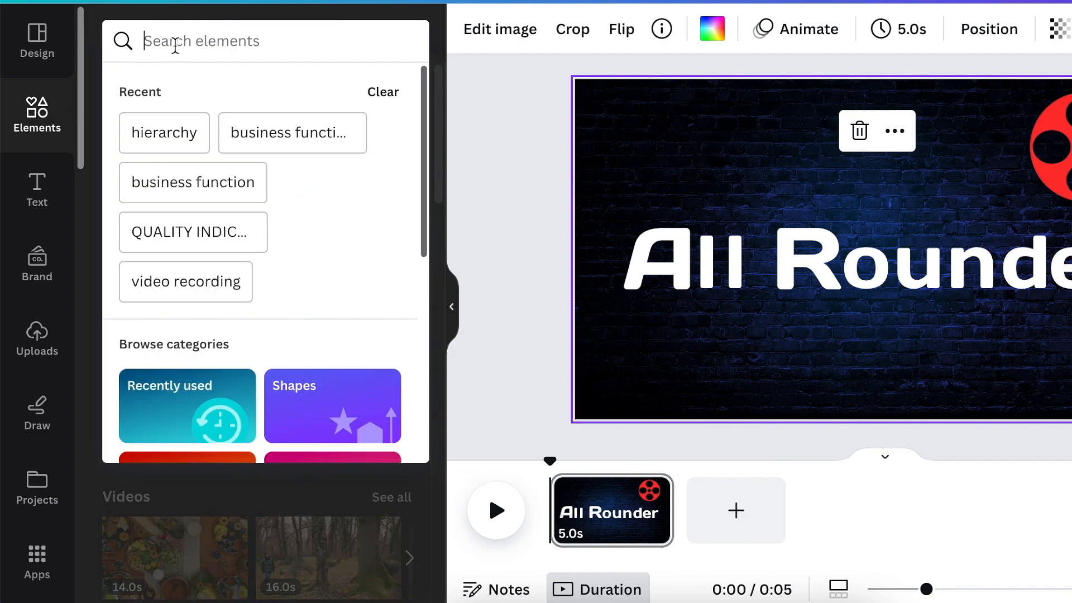
type("re")
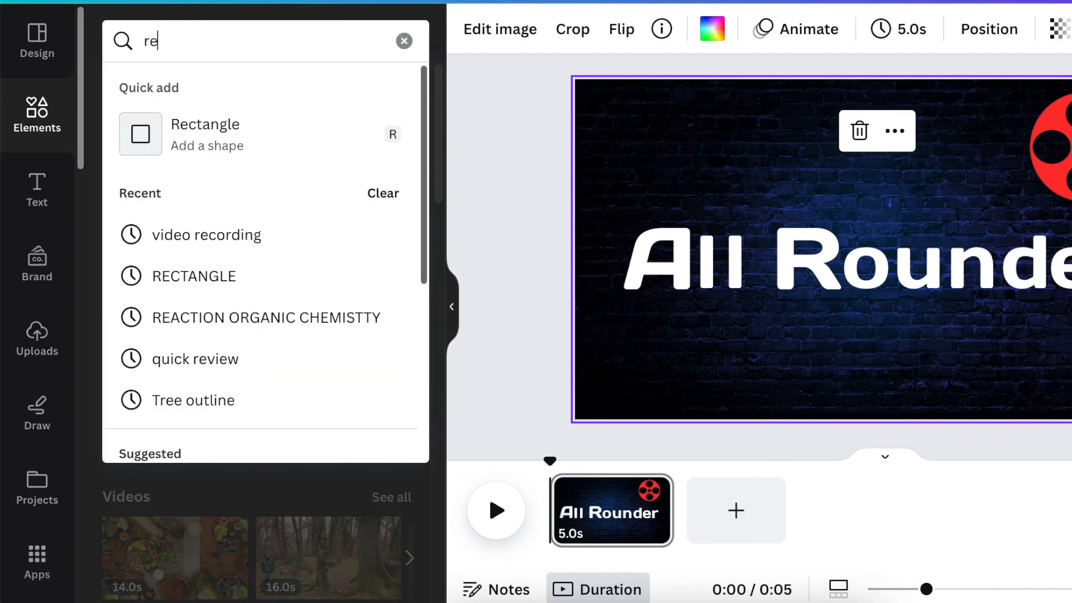
type("ctangl")
key("BackSpace")
key("BackSpace")
type("ngle")
key("Return")
left_click(178, 100)
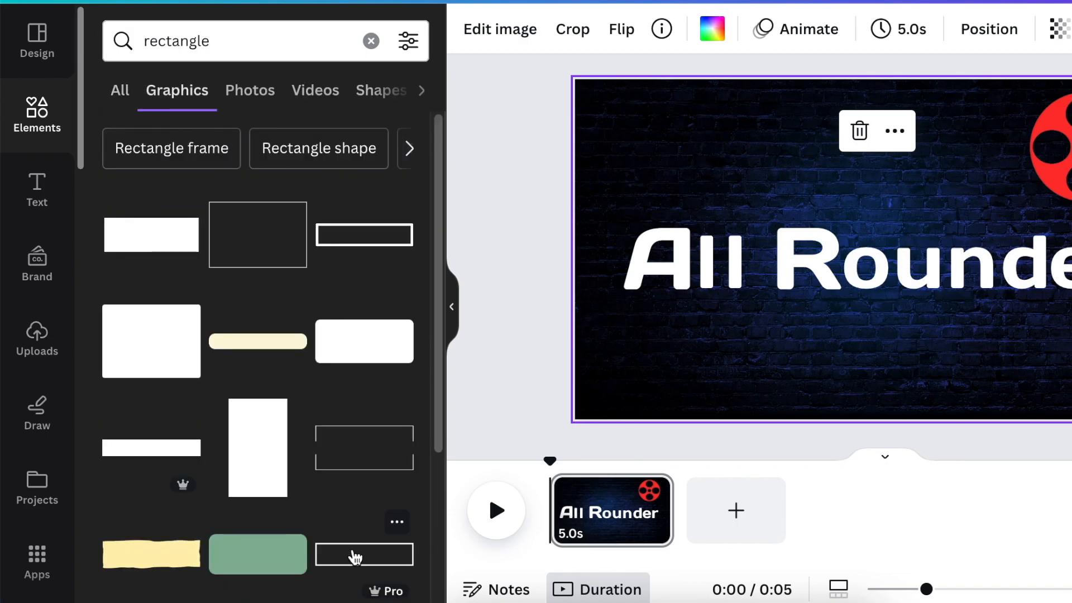
left_click(354, 557)
left_click_drag(879, 251, 743, 332)
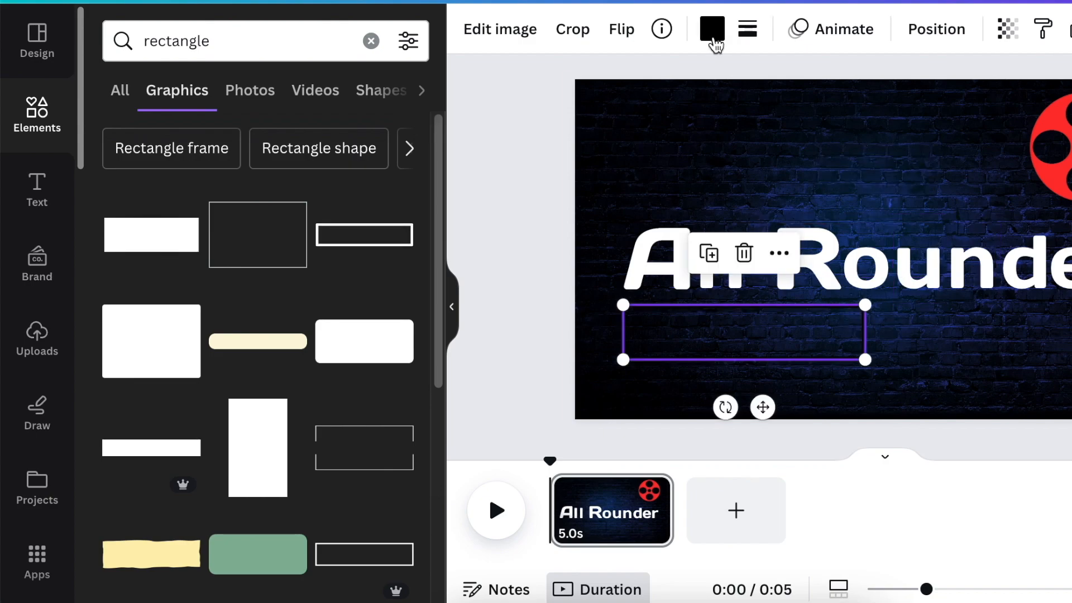
Color the rectangle outline white and shrink it slightly.
left_click(713, 33)
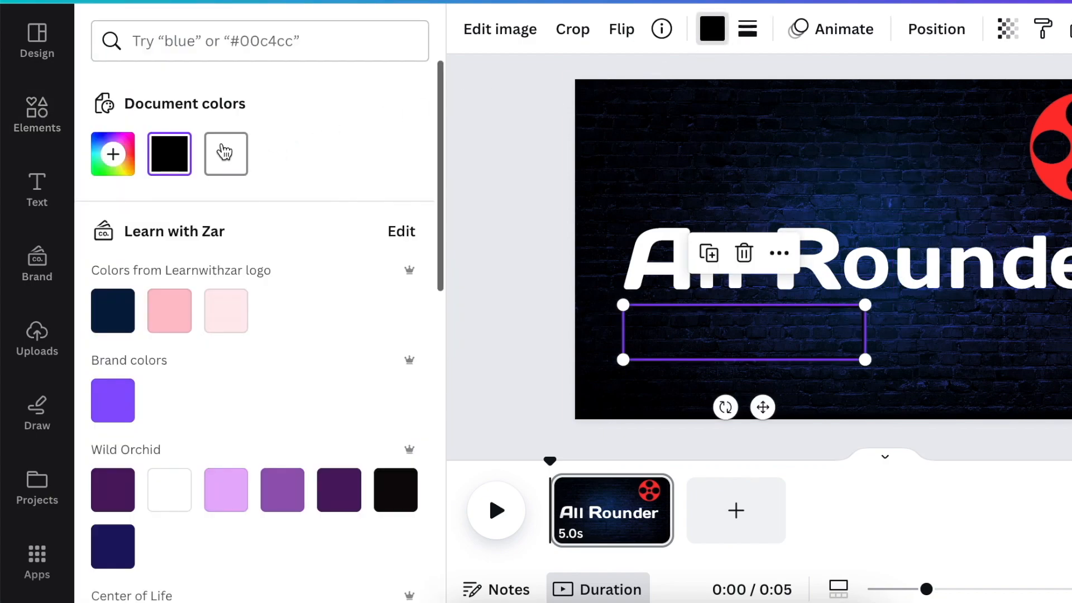
left_click(222, 148)
left_click_drag(856, 355, 841, 349)
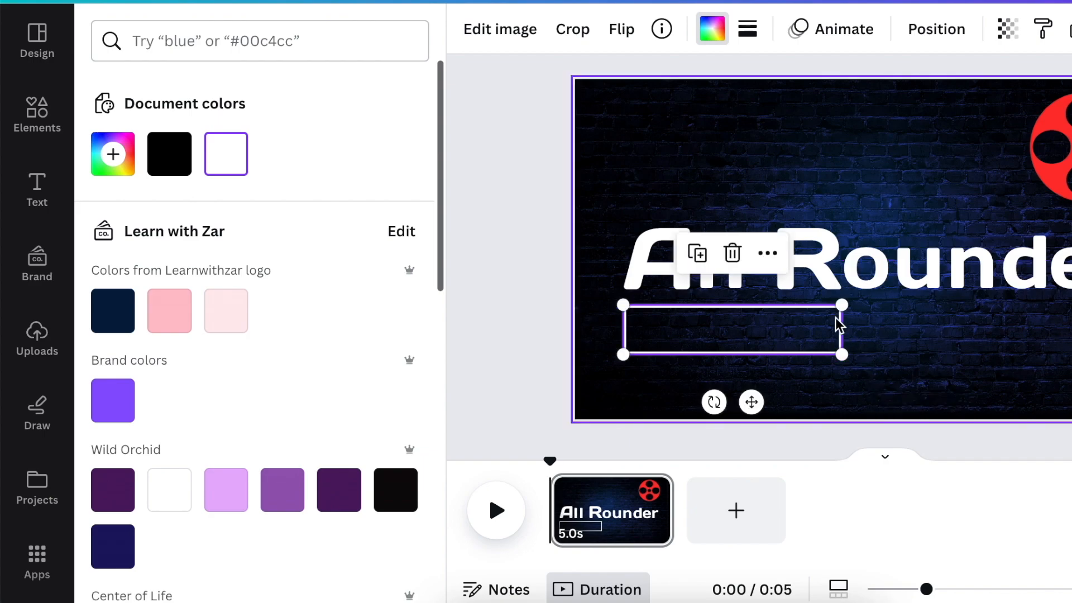
Add the text "MEDIA" at about size 51.2 below the title and set it in bold Open Sauce.
left_click(809, 359)
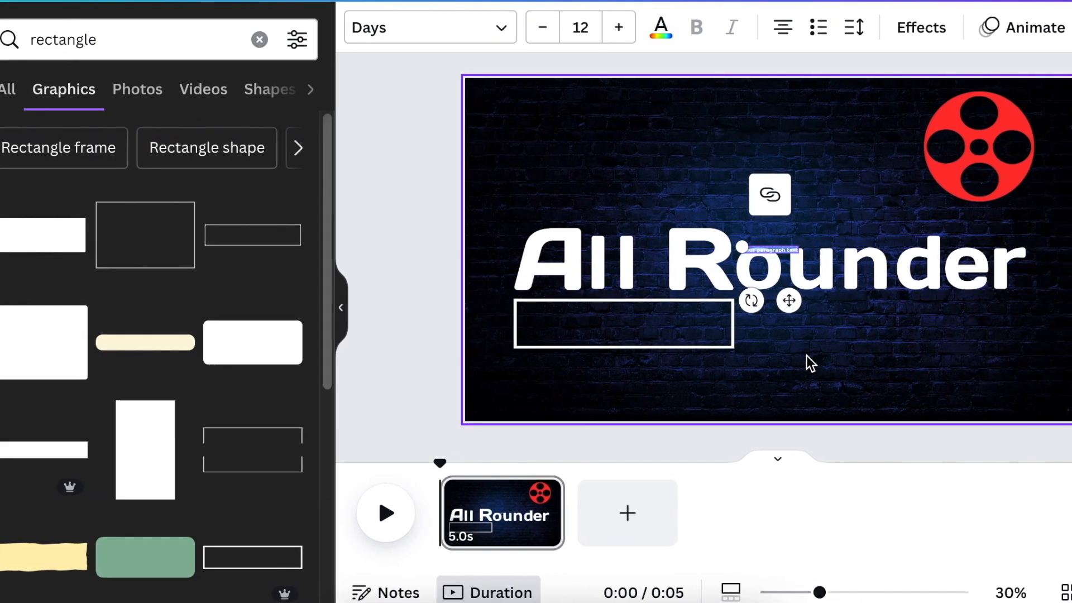
left_click_drag(741, 246, 554, 223)
left_click_drag(633, 299, 754, 443)
type("MEDIA")
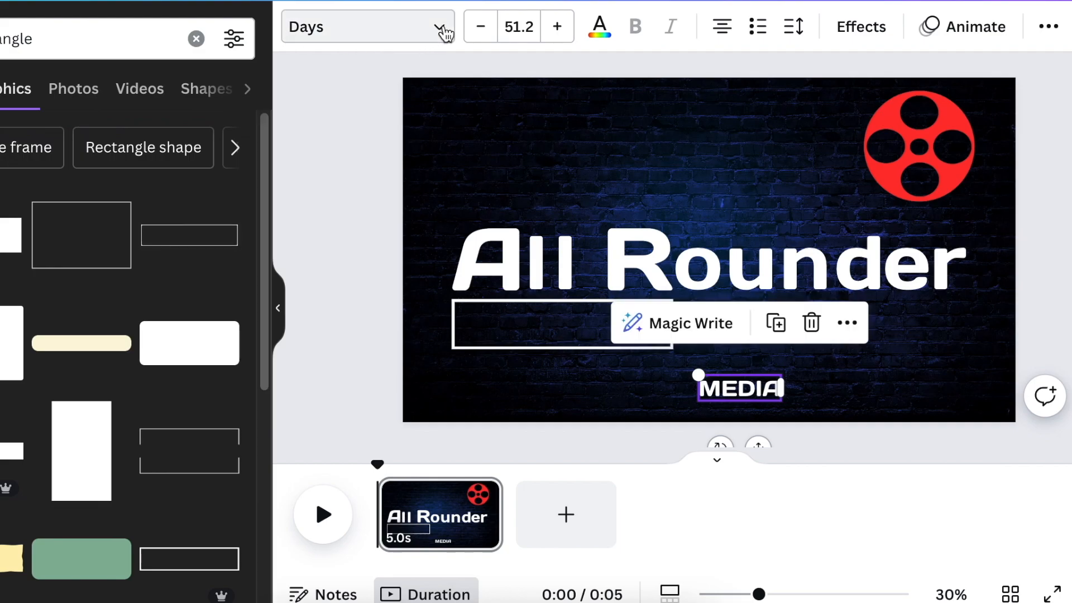
left_click(436, 28)
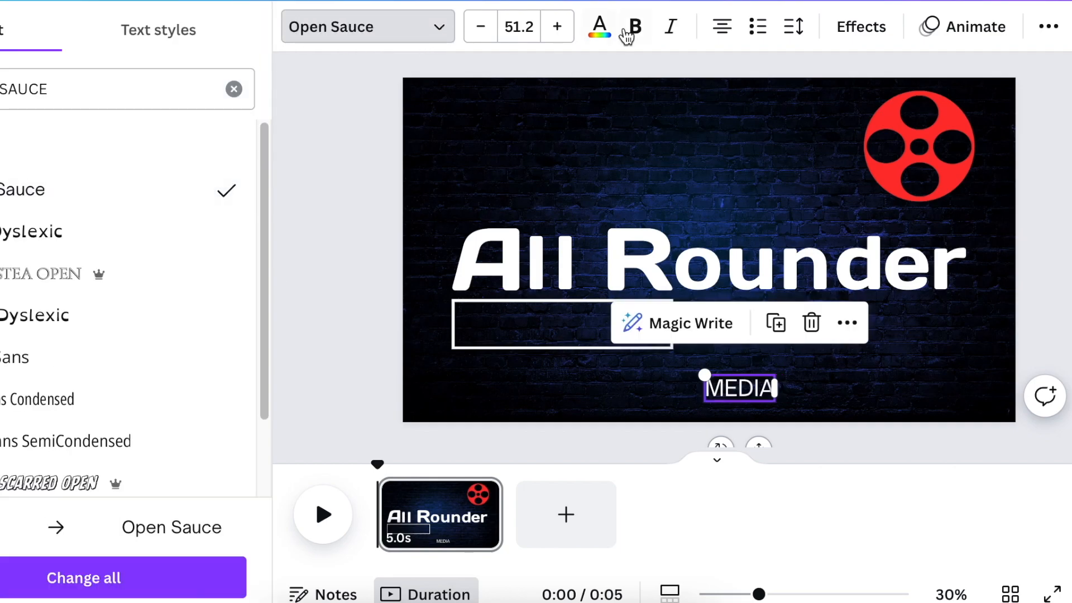
left_click(635, 26)
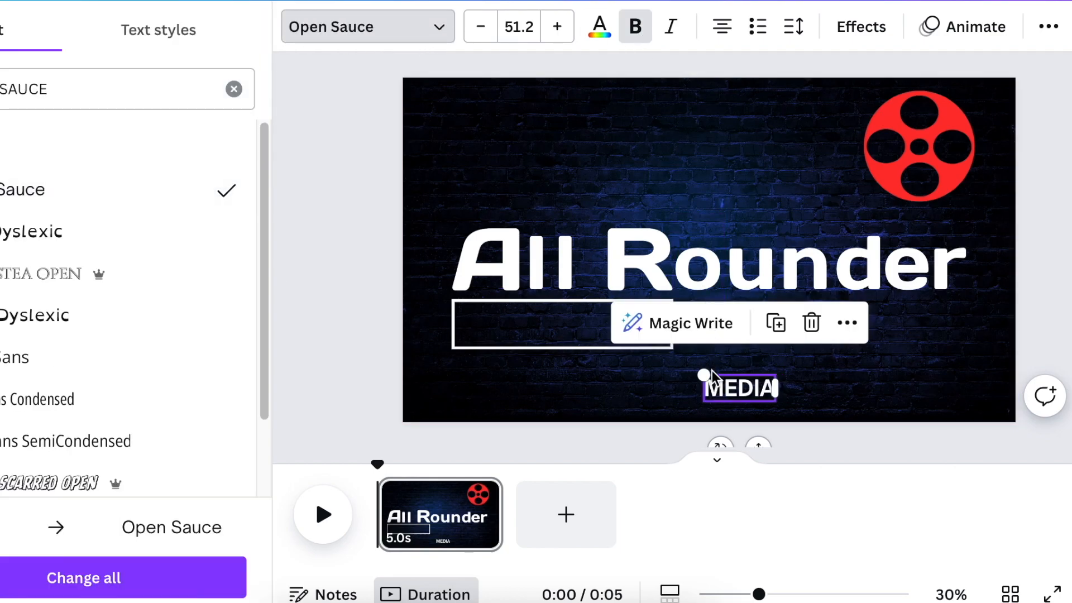
Enlarge "MEDIA" to about size 103, widen its letter spacing and fit it inside the rectangle outline.
left_click_drag(702, 375, 638, 350)
left_click_drag(723, 445, 557, 383)
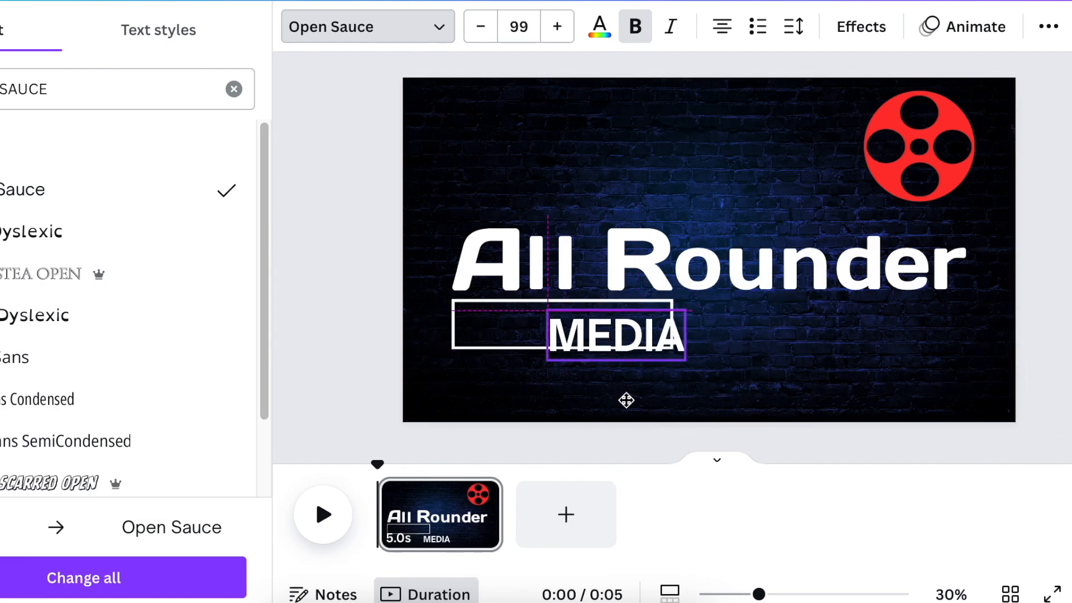
left_click(795, 28)
left_click_drag(845, 113, 930, 111)
left_click_drag(642, 335, 655, 334)
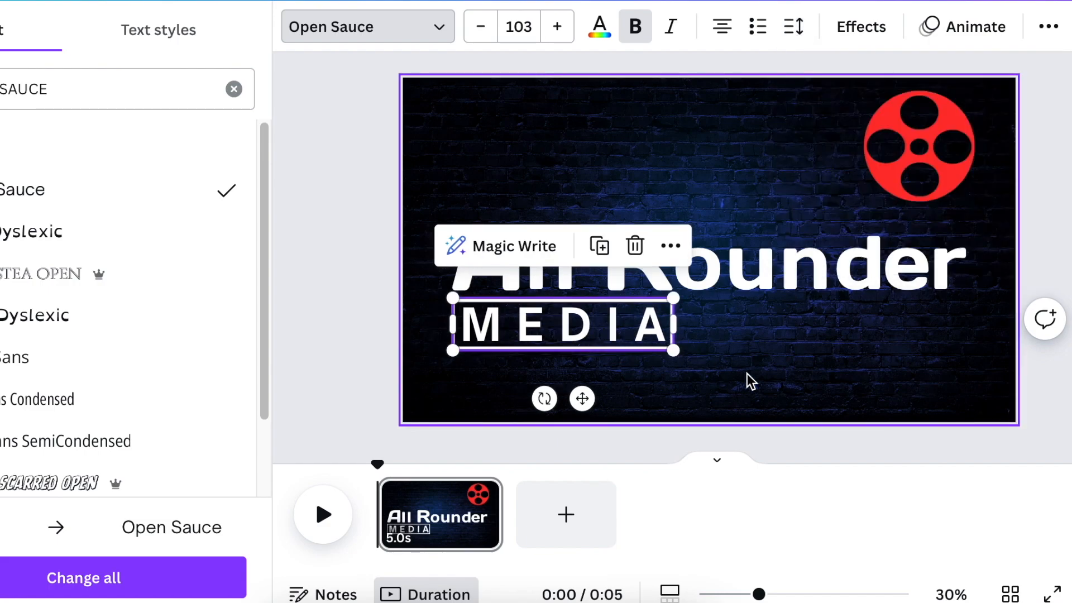
Color the "MEDIA" text red.
left_click(599, 26)
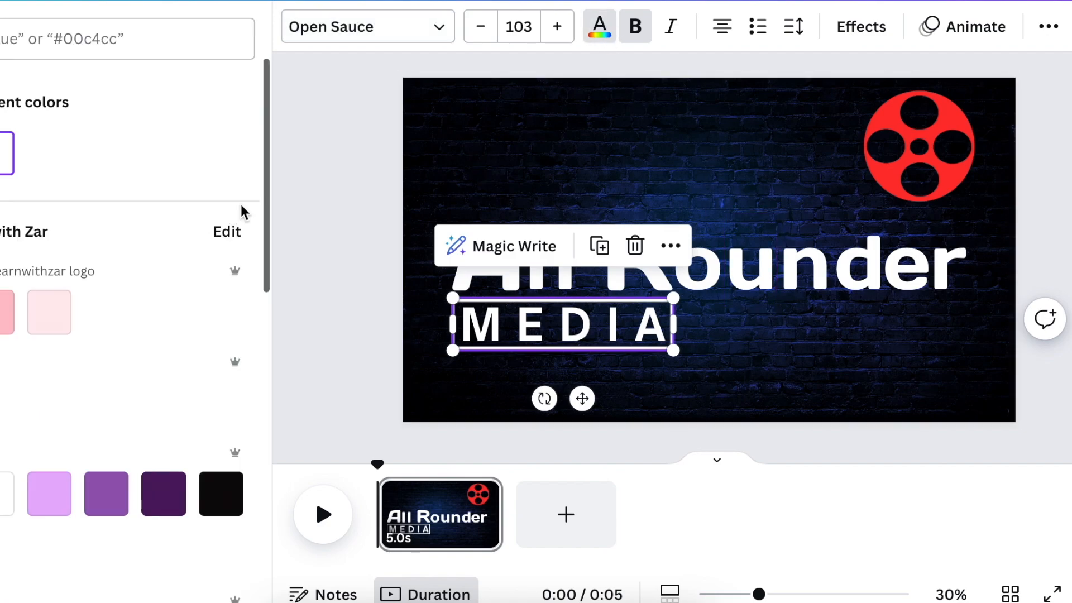
left_click_drag(266, 152, 264, 292)
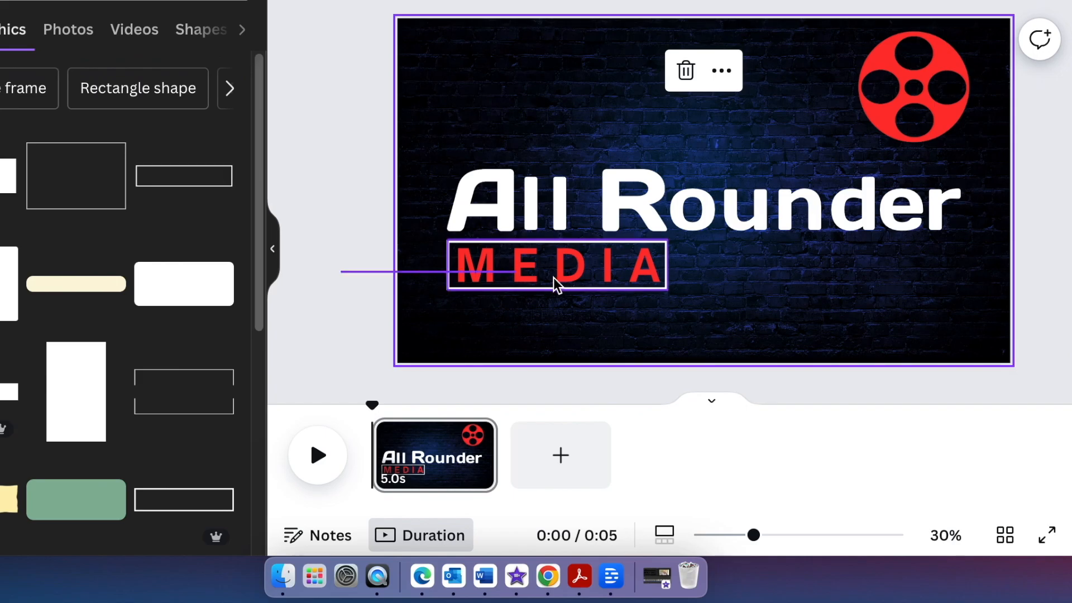
Group the MEDIA text with its rectangle outline and download the group as a PNG with a transparent background.
left_click(555, 282)
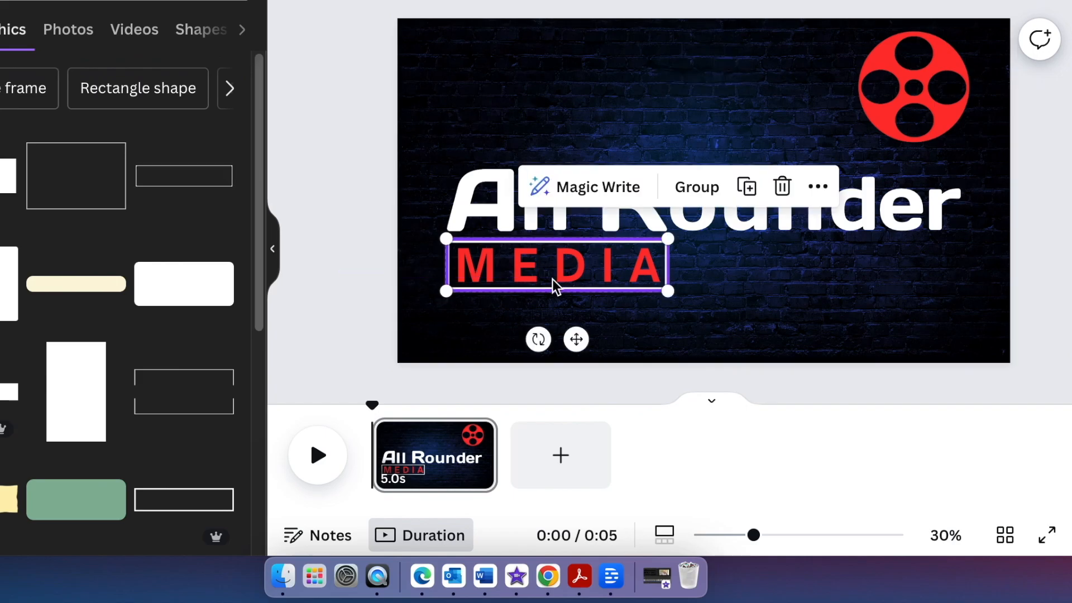
left_click(576, 187)
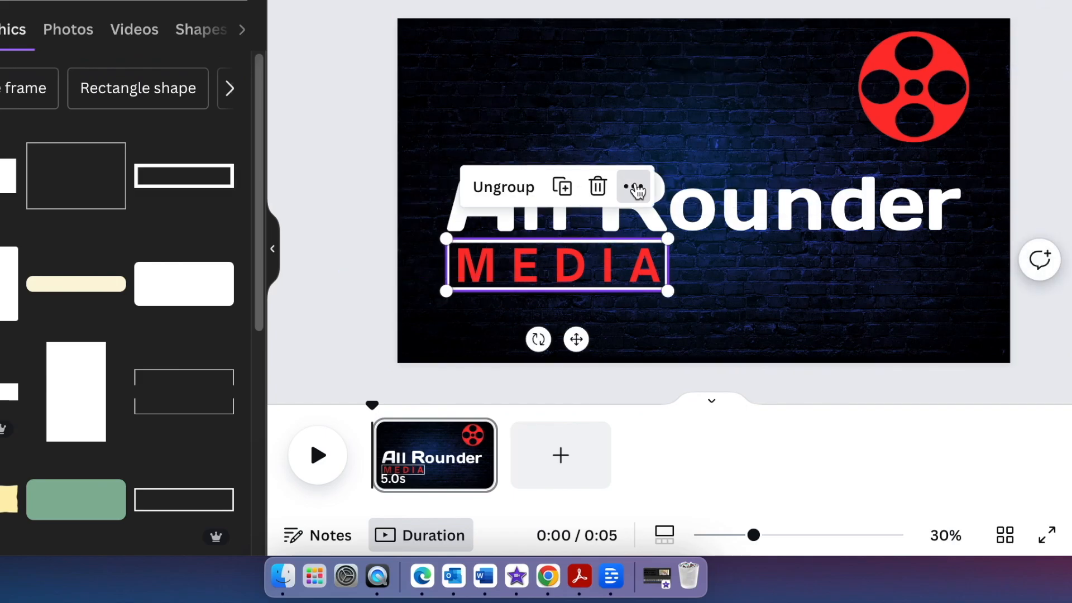
left_click(631, 186)
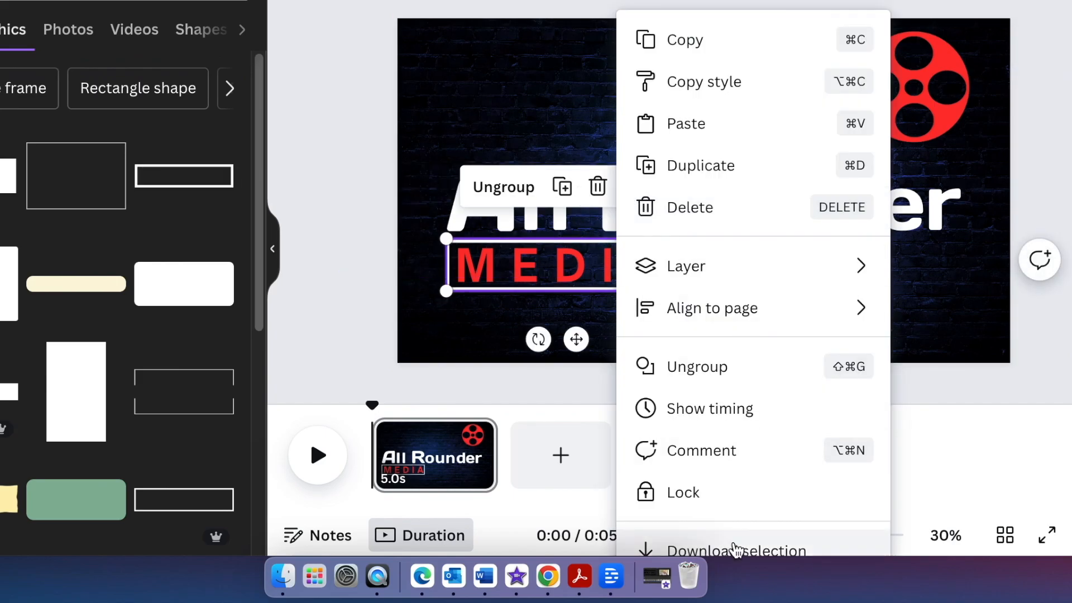
left_click(736, 552)
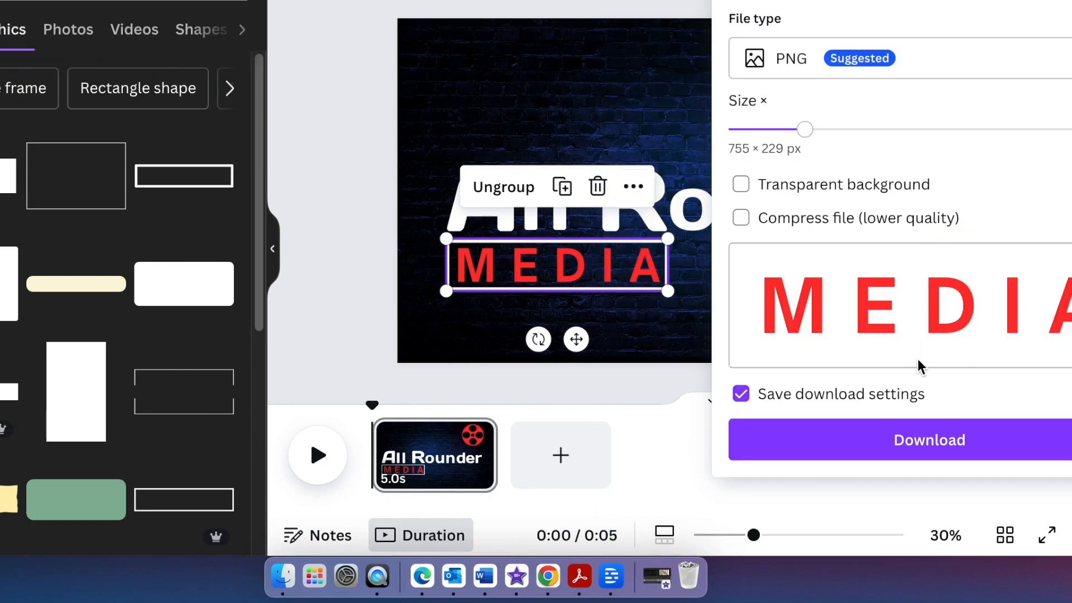
left_click(749, 188)
left_click(929, 446)
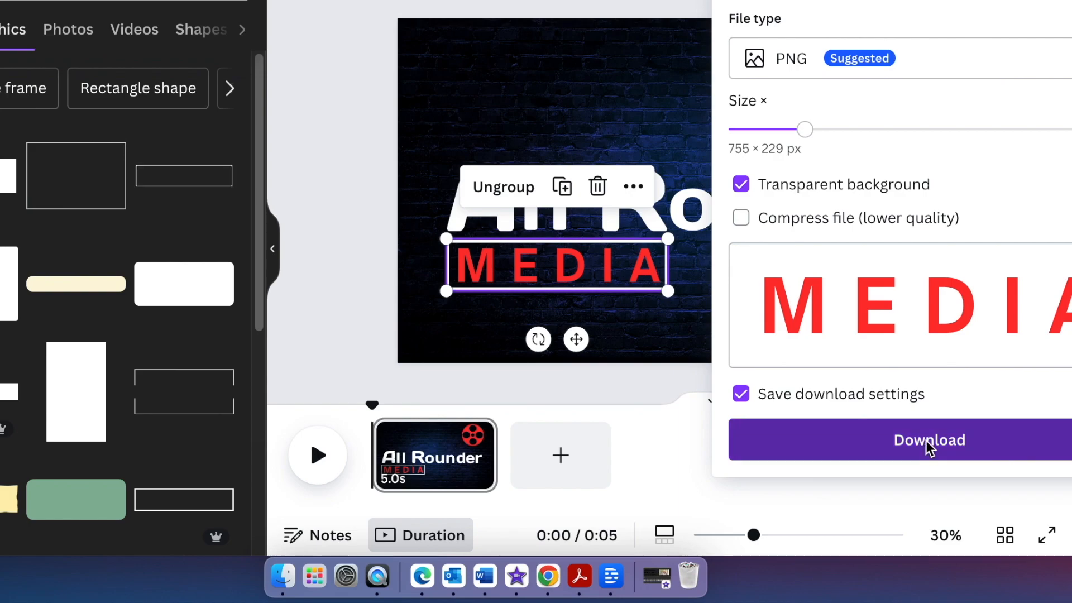
Delete the MEDIA group and upload its downloaded PNG into the design as a single image.
left_click(325, 280)
left_click(574, 287)
key("Delete")
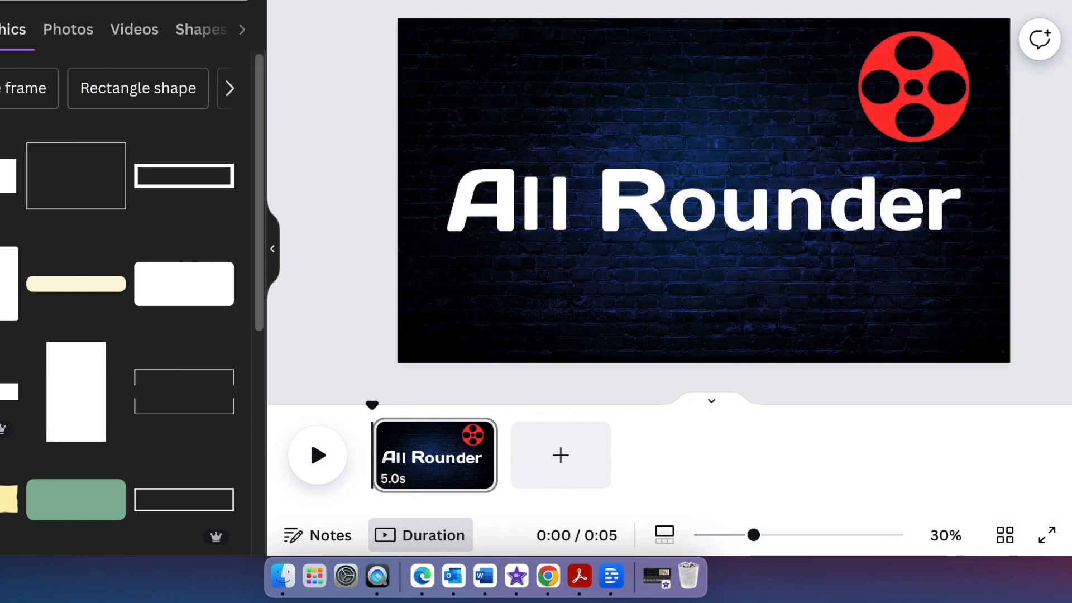
left_click(1049, 1)
left_click_drag(634, 307, 501, 303)
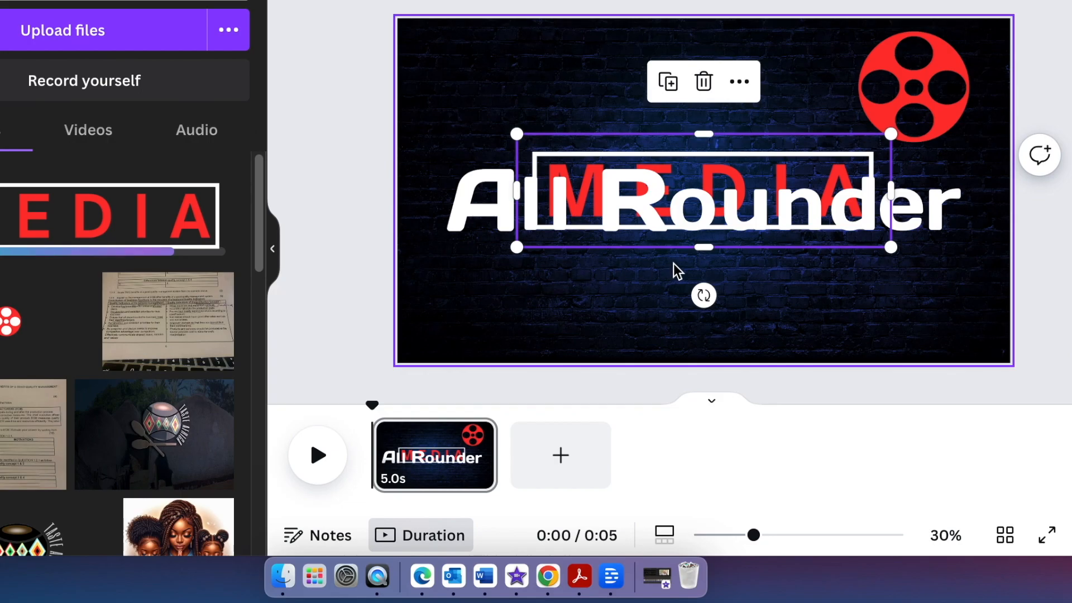
Shrink the MEDIA image and position it just below the title, aligned with the start of "All".
left_click_drag(890, 135, 716, 186)
left_click_drag(635, 296, 679, 310)
key("Up")
key("Up")
key("Up")
key("Up")
key("Up")
key("Up")
key("Up")
key("Up")
key("Up")
key("Up")
left_click(519, 335)
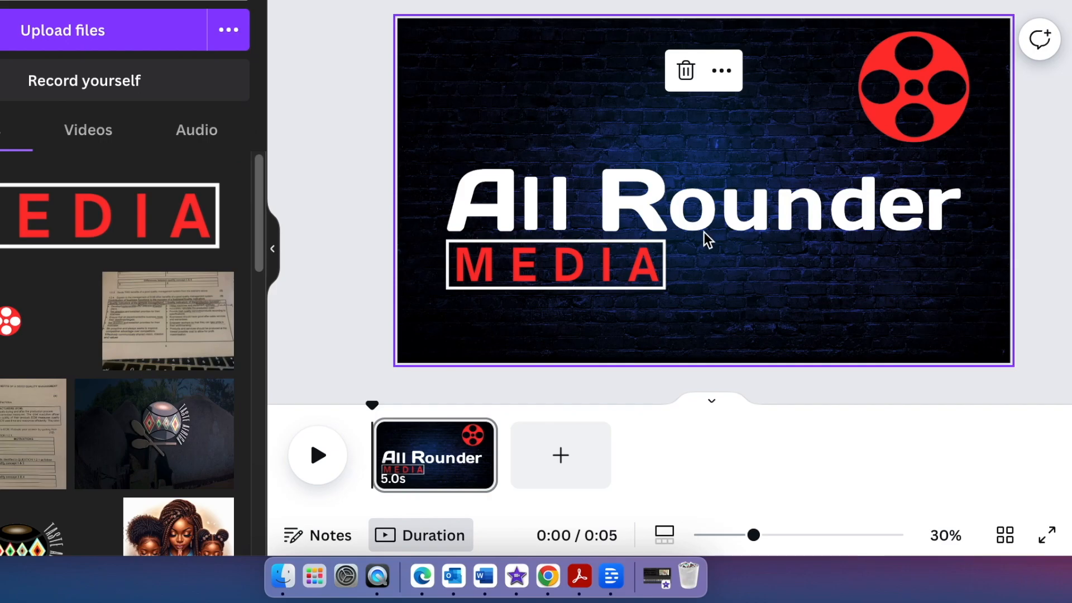
Lower the letters o, u and n of "Rounder" into a curve and place the film reel above the u.
left_click(706, 175)
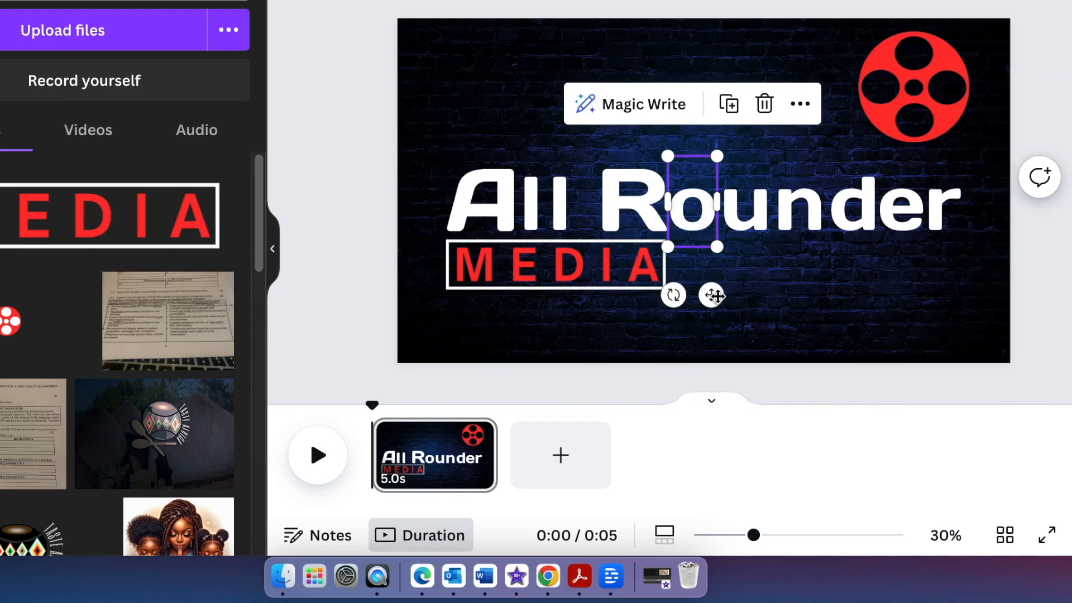
left_click_drag(713, 295, 716, 321)
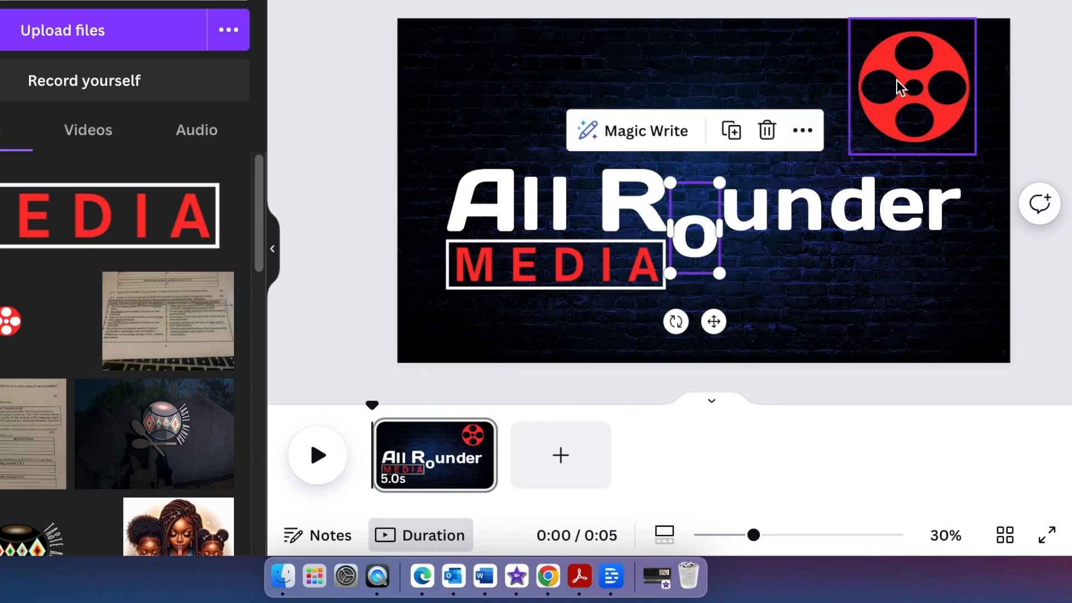
left_click(757, 226)
left_click_drag(756, 226, 752, 276)
left_click_drag(796, 221, 796, 240)
left_click(871, 279)
left_click_drag(921, 89, 749, 168)
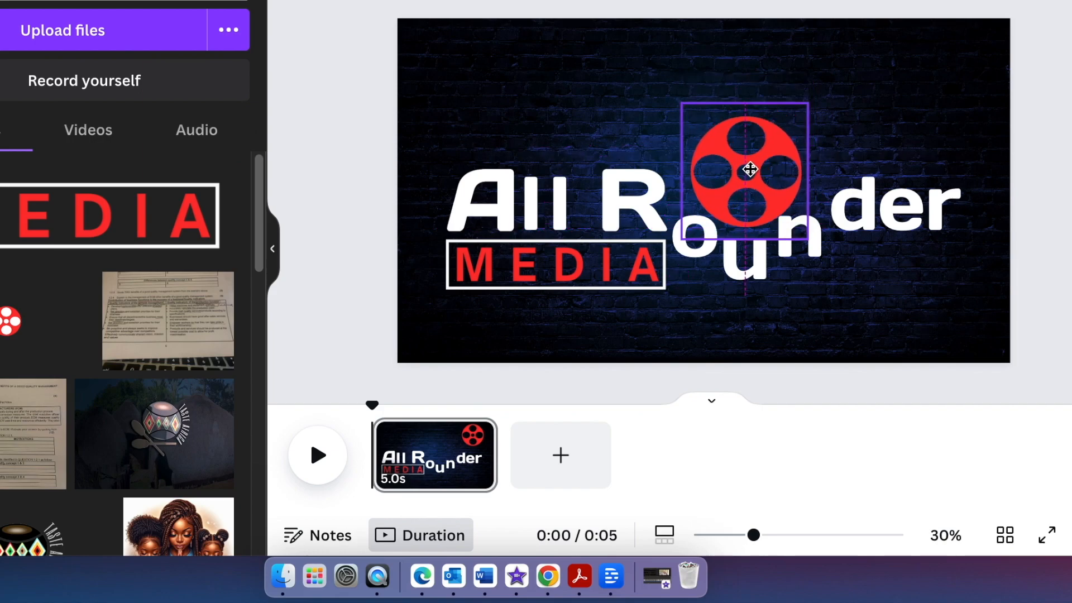
left_click_drag(749, 169, 749, 169)
Nudge the letter n slightly to refine the curve of letters around the reel.
left_click(844, 298)
left_click(799, 240)
key("Down")
key("Down")
key("Down")
key("Down")
key("Down")
key("Down")
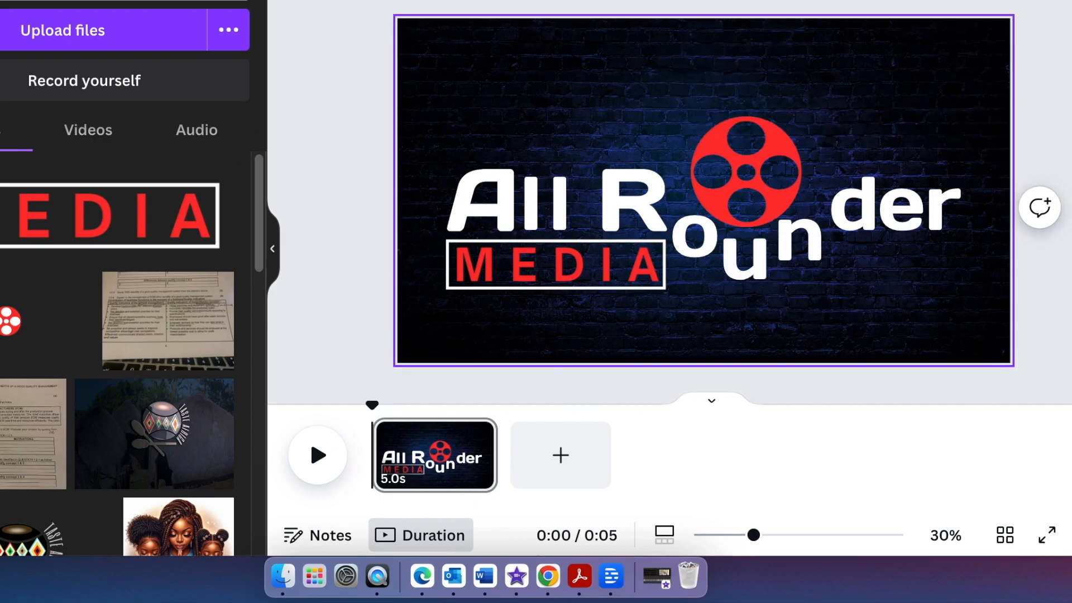
Shift the letters d, e and r closer to the n and nudge the u slightly to the right.
left_click(858, 246)
key("Left")
key("Left")
key("Left")
key("Left")
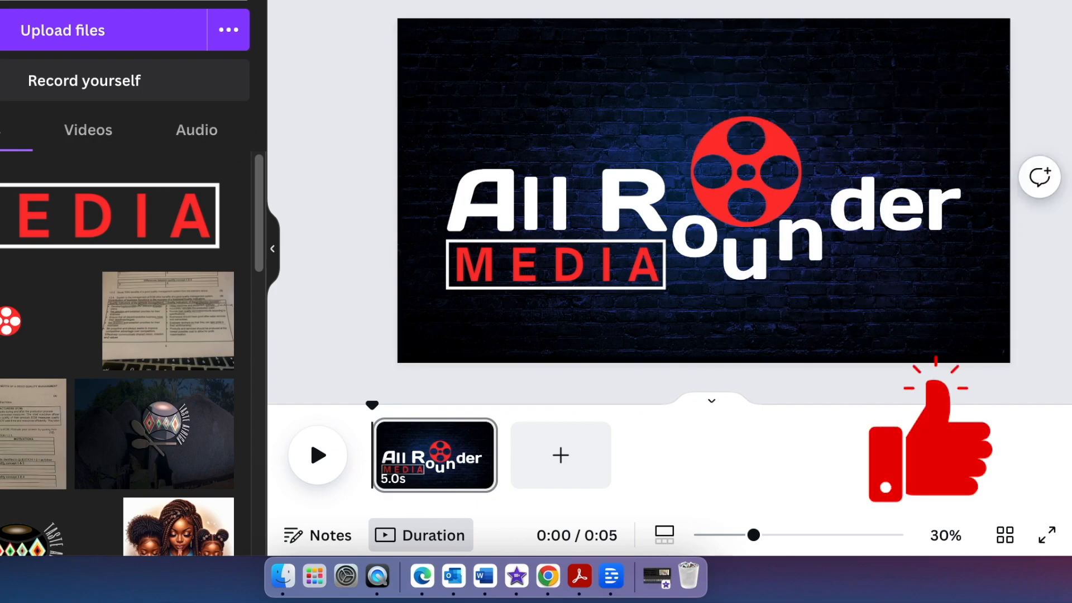
left_click(964, 318)
left_click(749, 282)
key("Right")
key("Right")
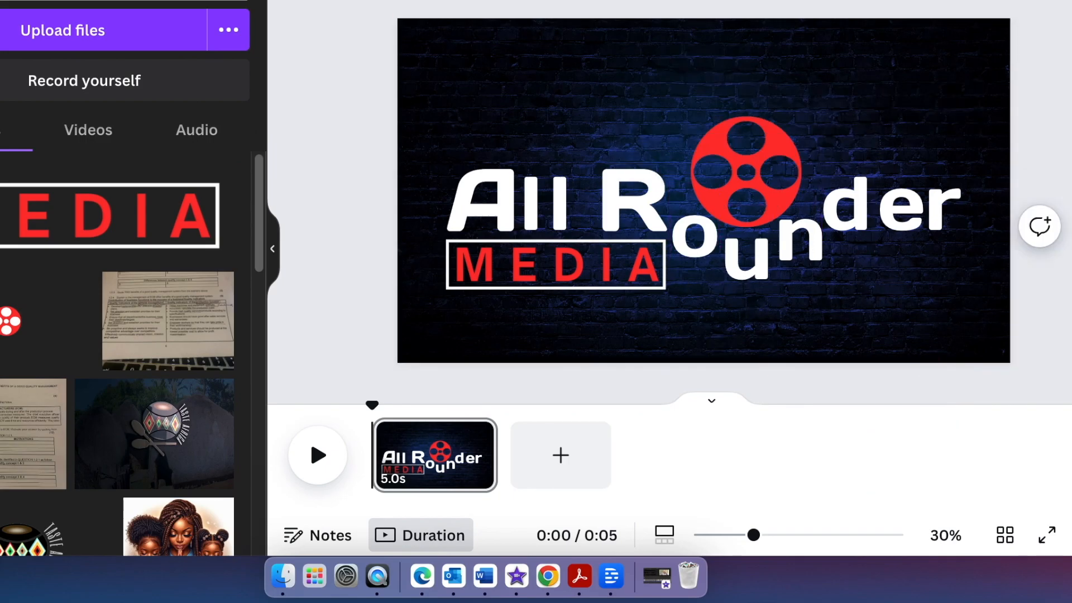
left_click(910, 214)
key("Escape")
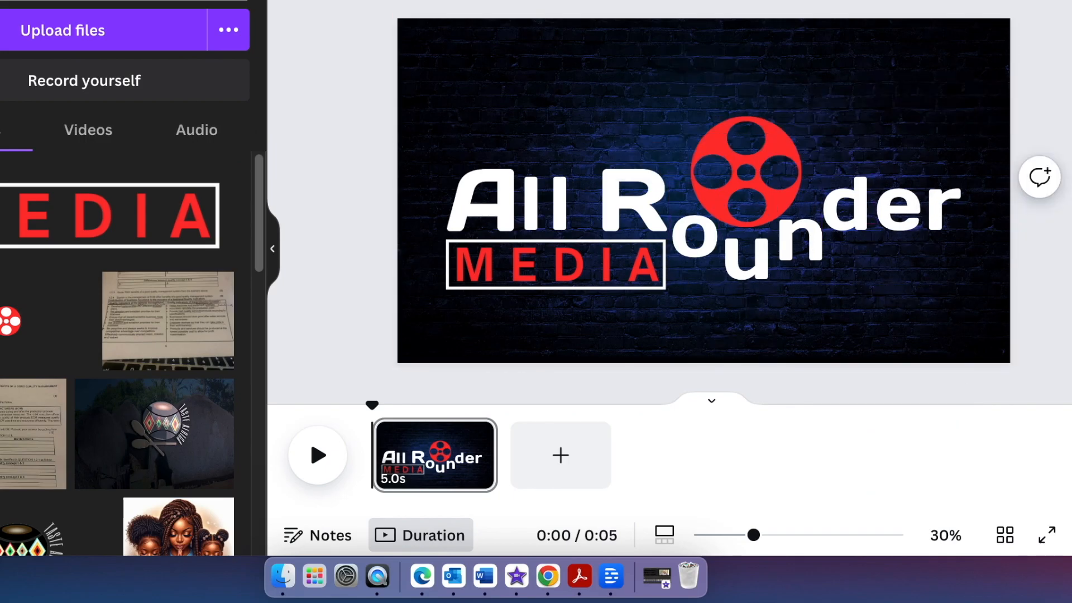
left_click(1001, 319)
left_click(958, 225)
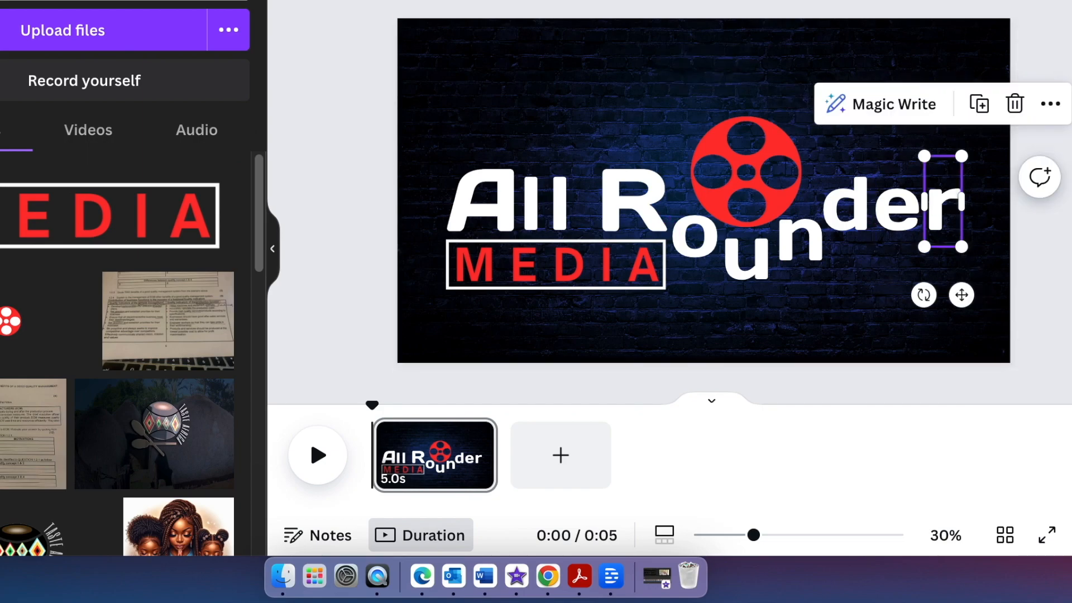
left_click(820, 335)
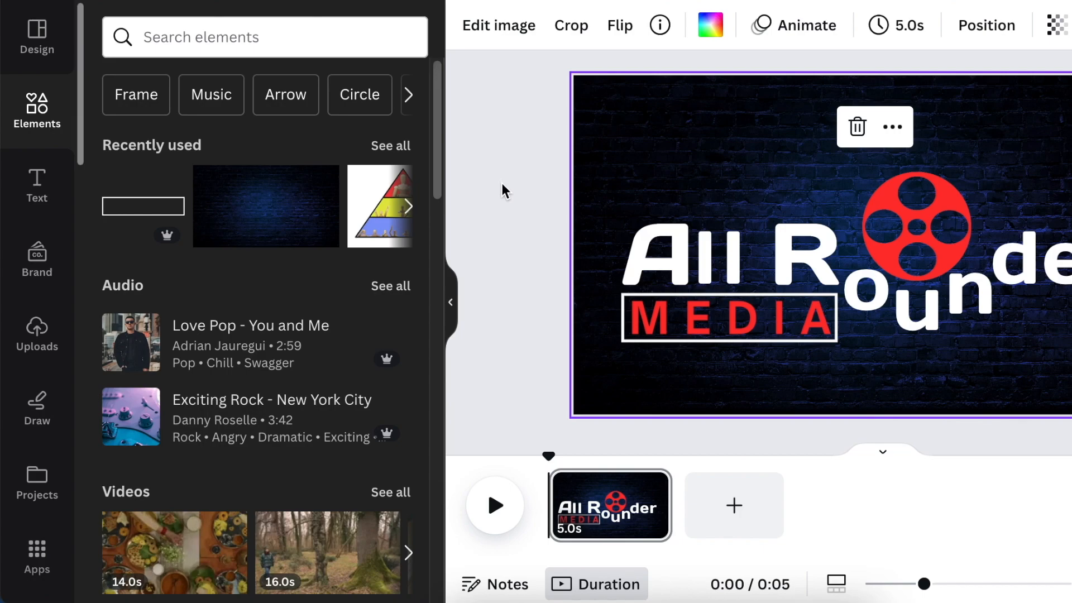
Listen to the lo-fi melody among the uploaded audio files.
left_click(37, 332)
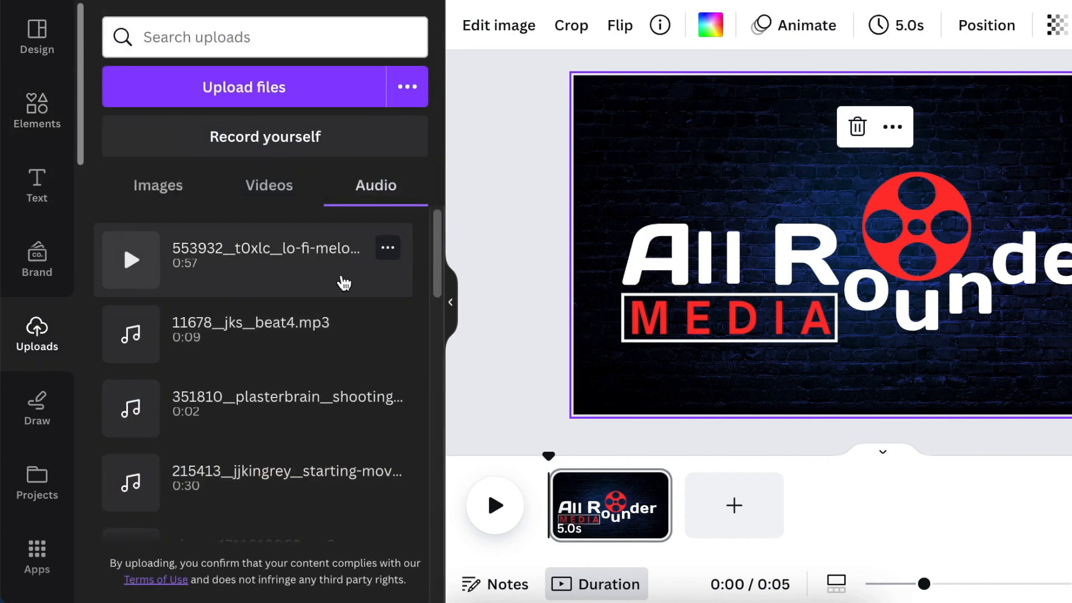
left_click(132, 261)
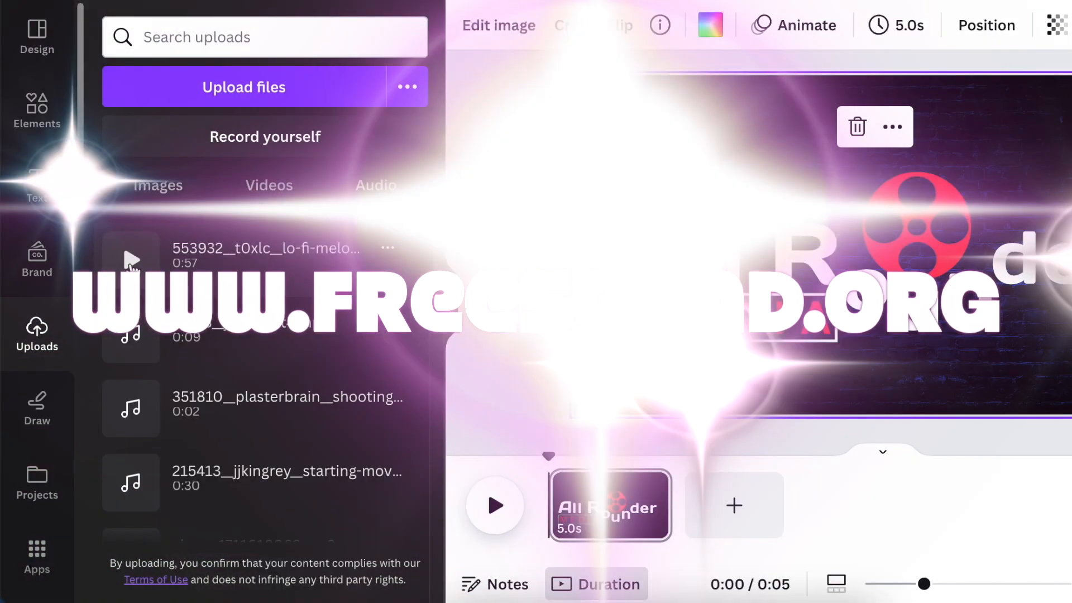
left_click(132, 262)
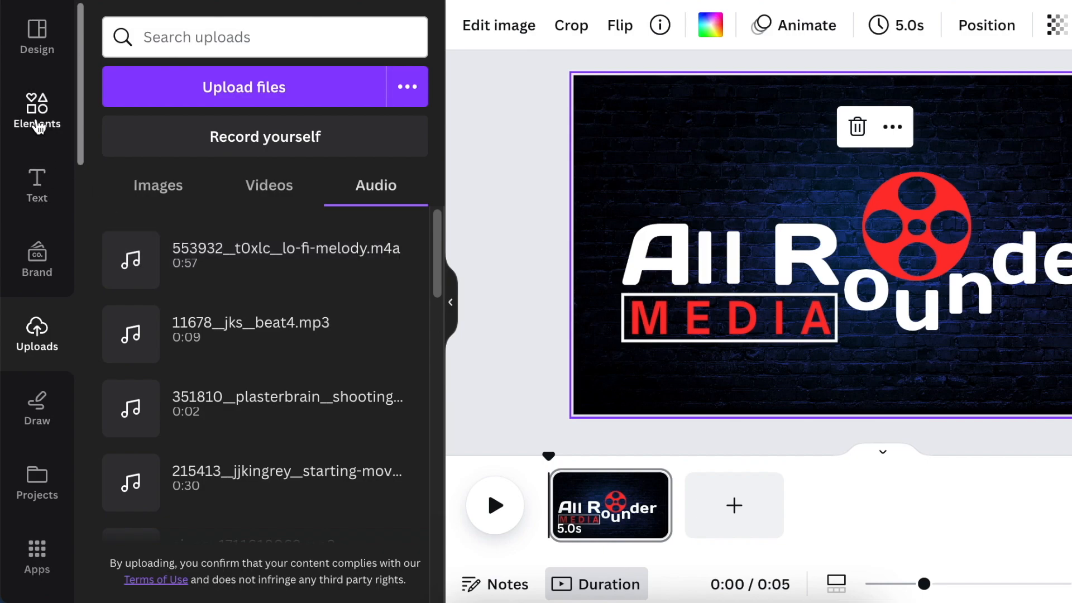
Search the elements library for "beat" and narrow the results to audio.
left_click(55, 130)
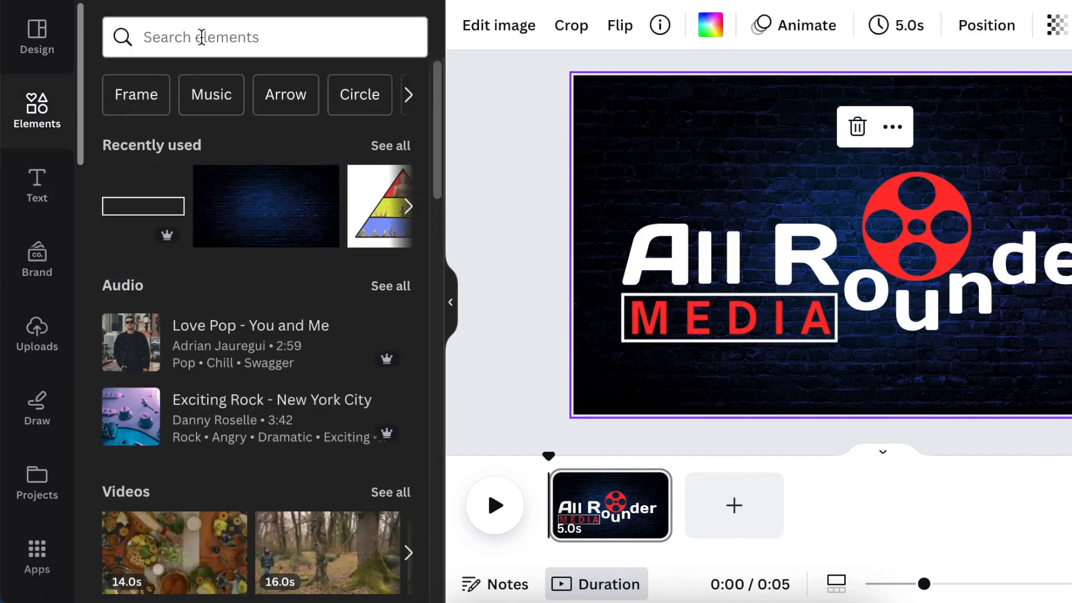
left_click(201, 37)
type("be")
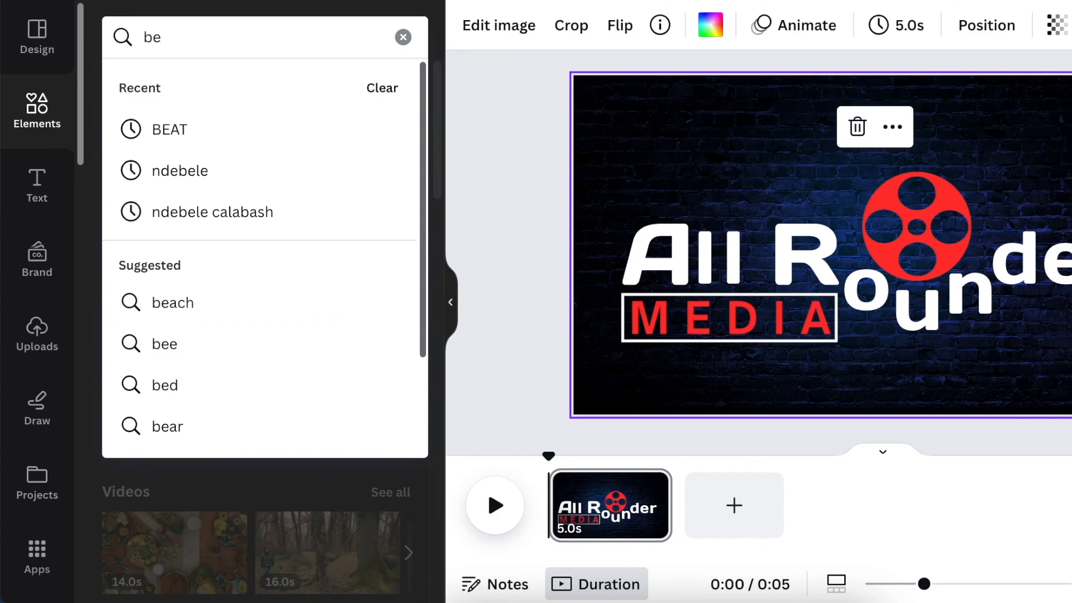
type("at")
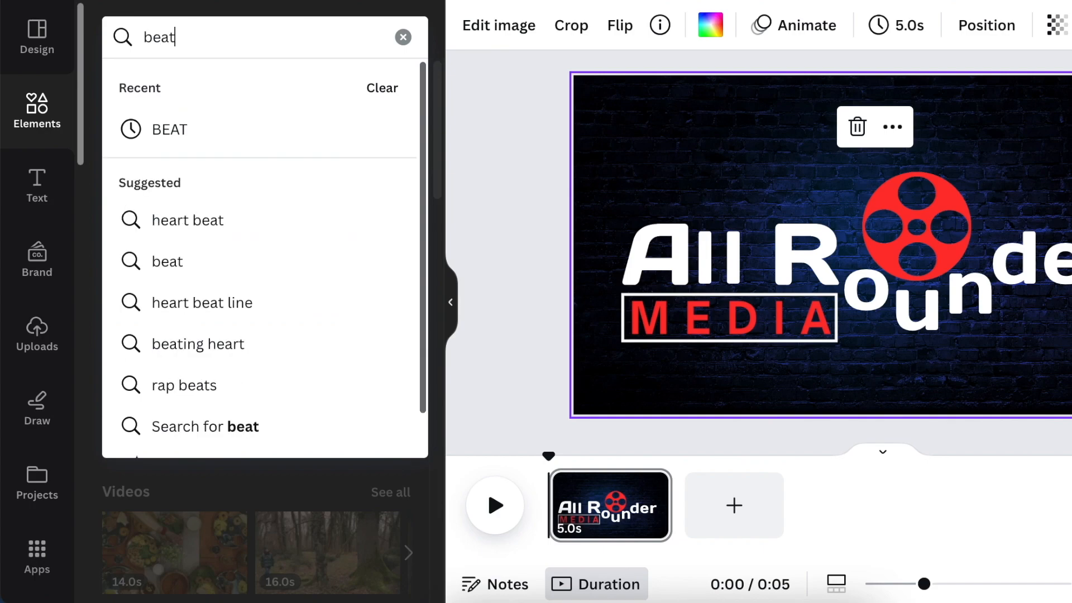
key("Return")
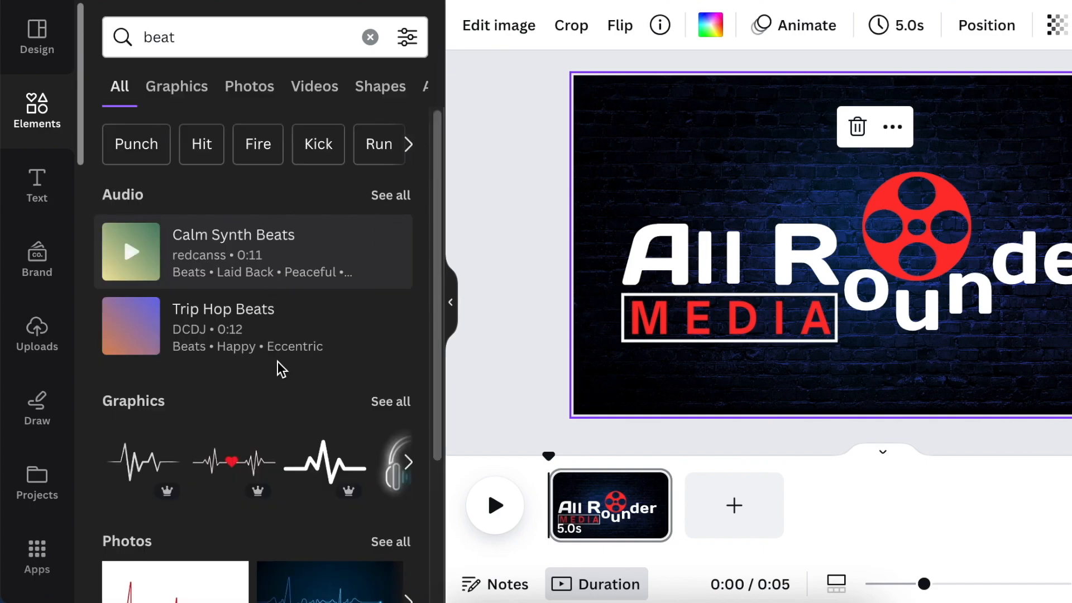
scroll(280, 369, "down", 3)
left_click(425, 87)
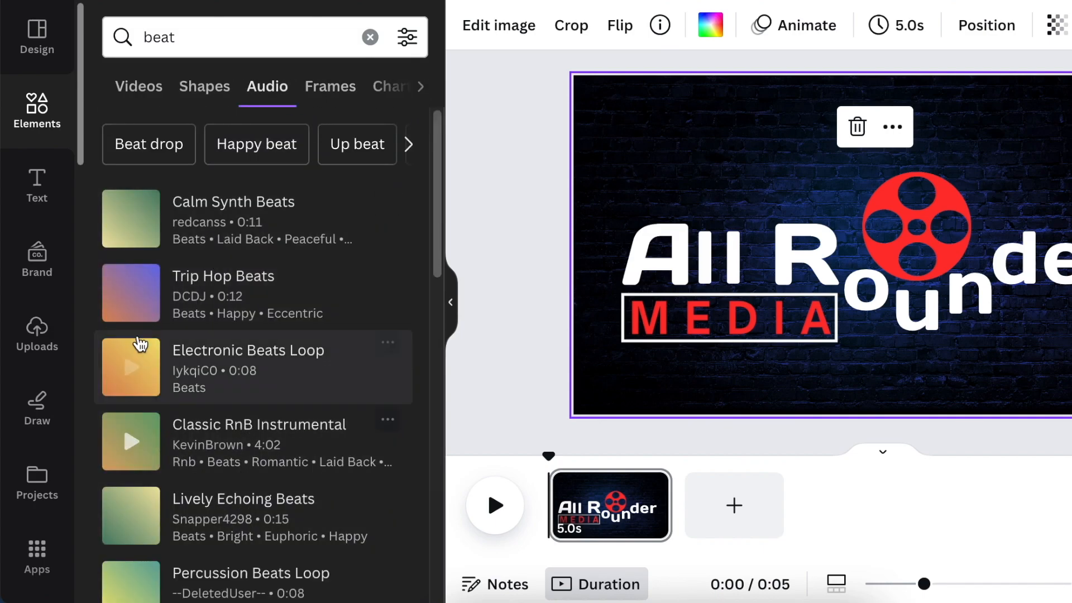
Preview the Trip Hop Beats track and browse the other beat tracks.
left_click(130, 293)
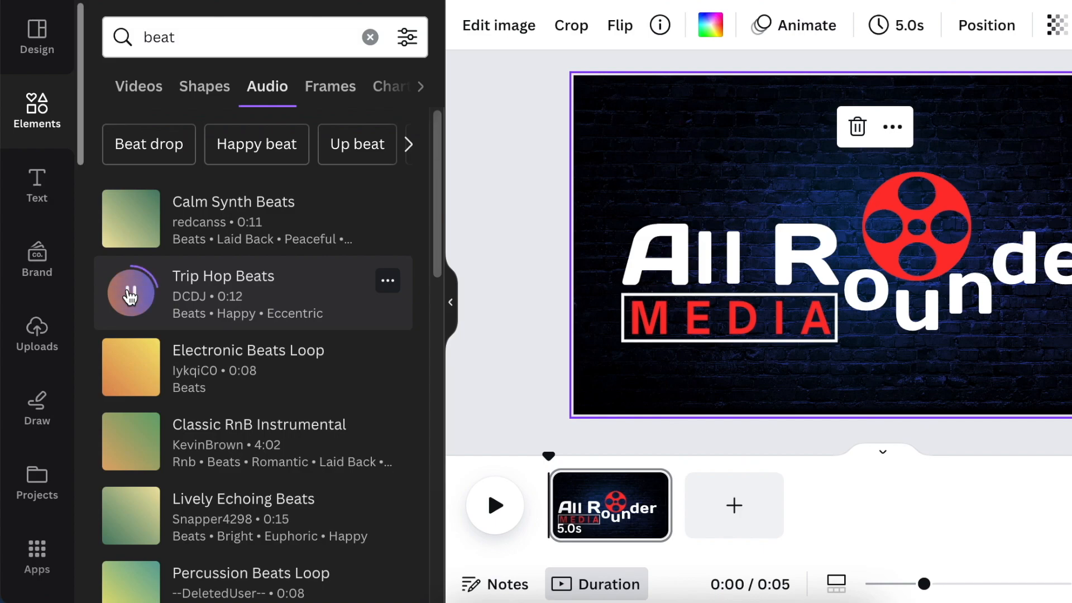
left_click(130, 293)
scroll(211, 277, "down", 1)
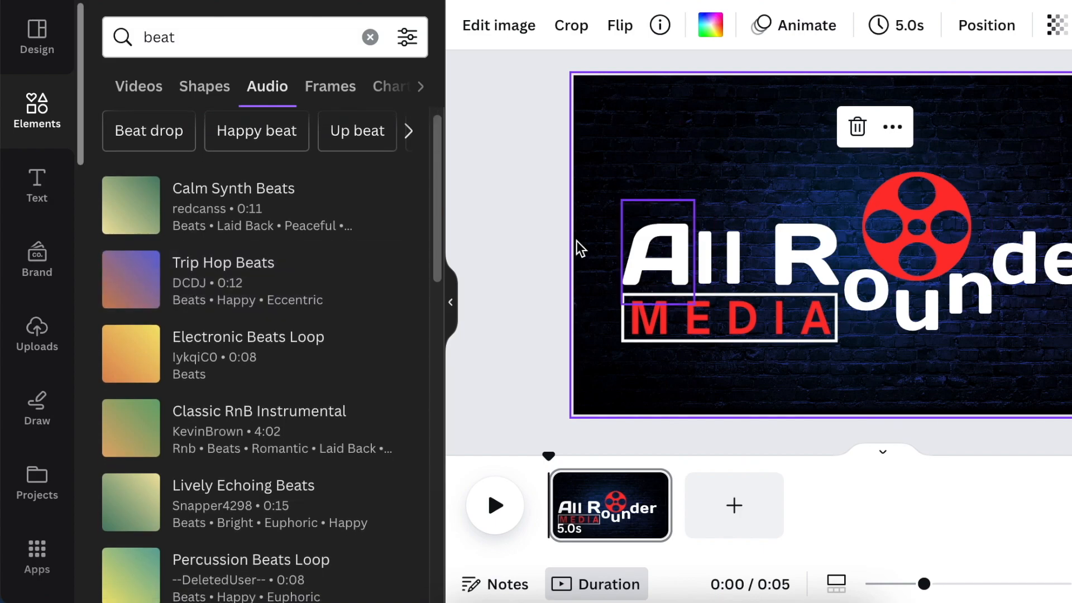
scroll(137, 351, "down", 1)
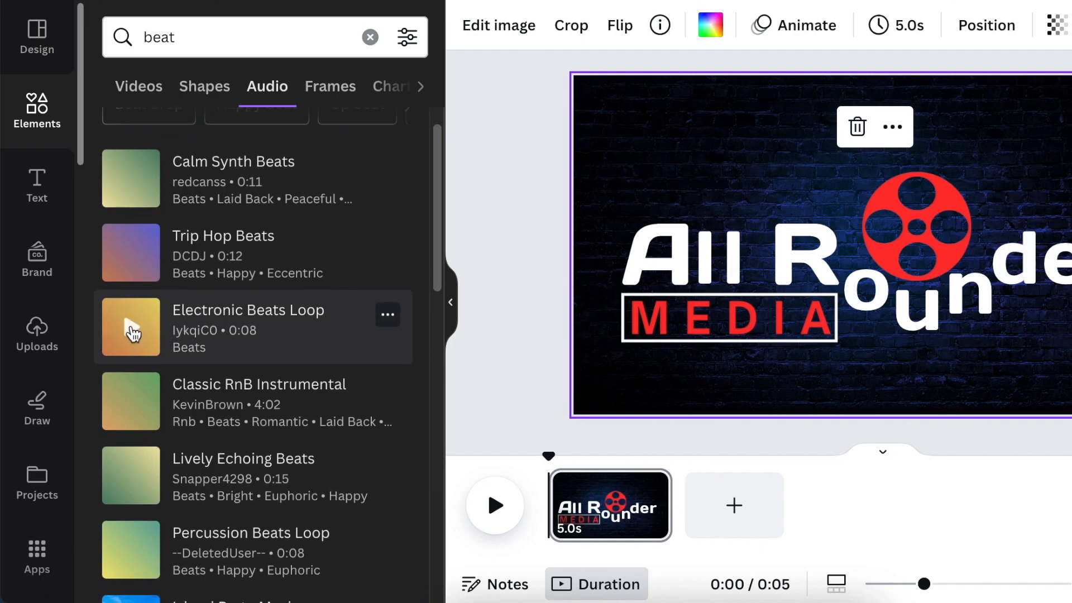
scroll(148, 402, "down", 1)
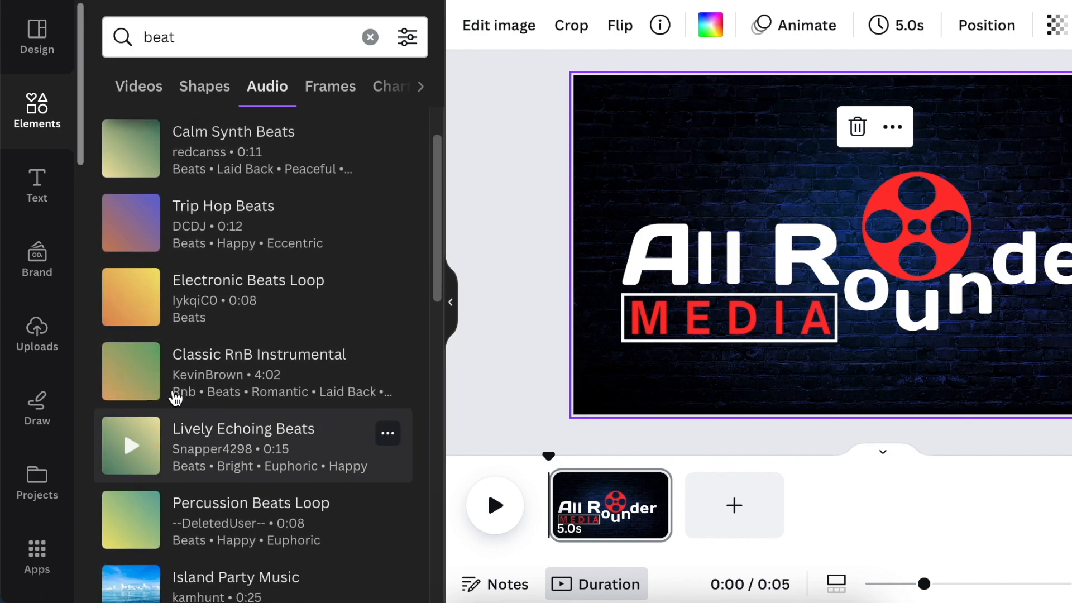
Add the uploaded audio 553932__t0xlc__lo-fi-melody.m4a to the timeline and play parts of it back.
left_click(35, 346)
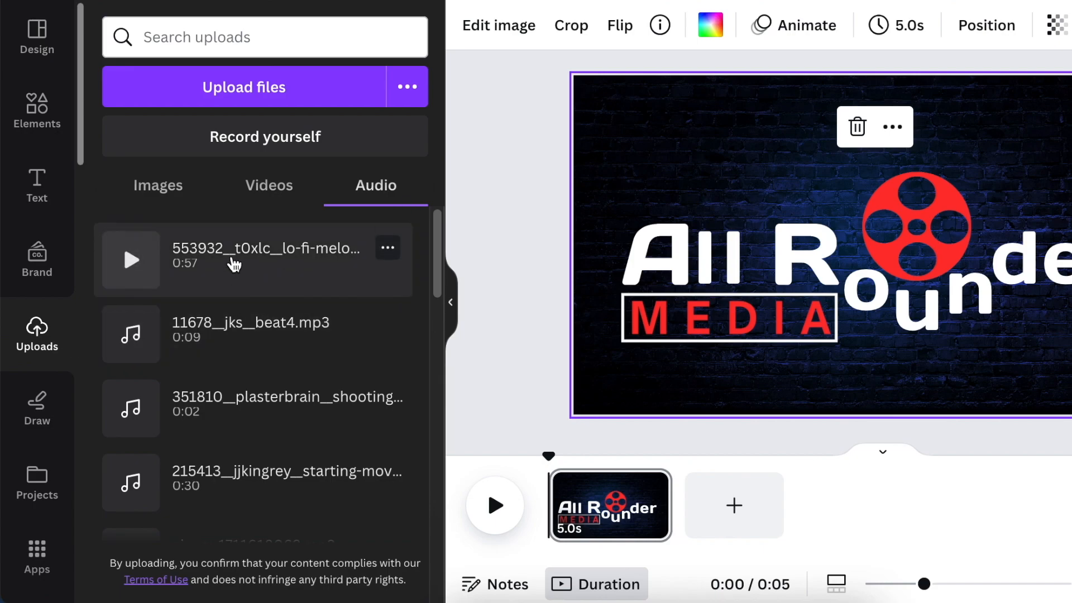
left_click(234, 264)
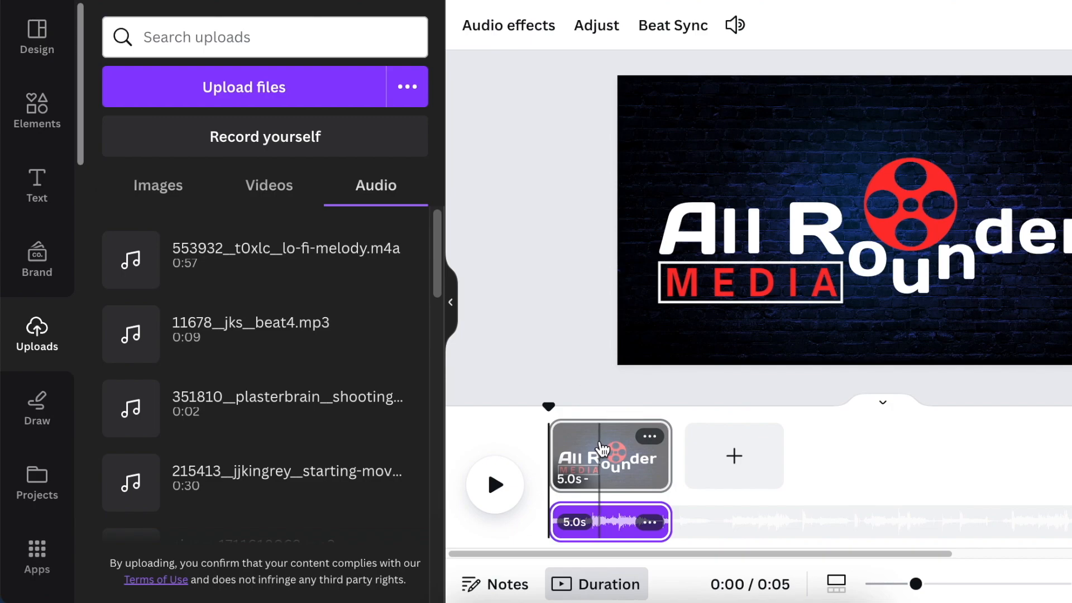
left_click(494, 485)
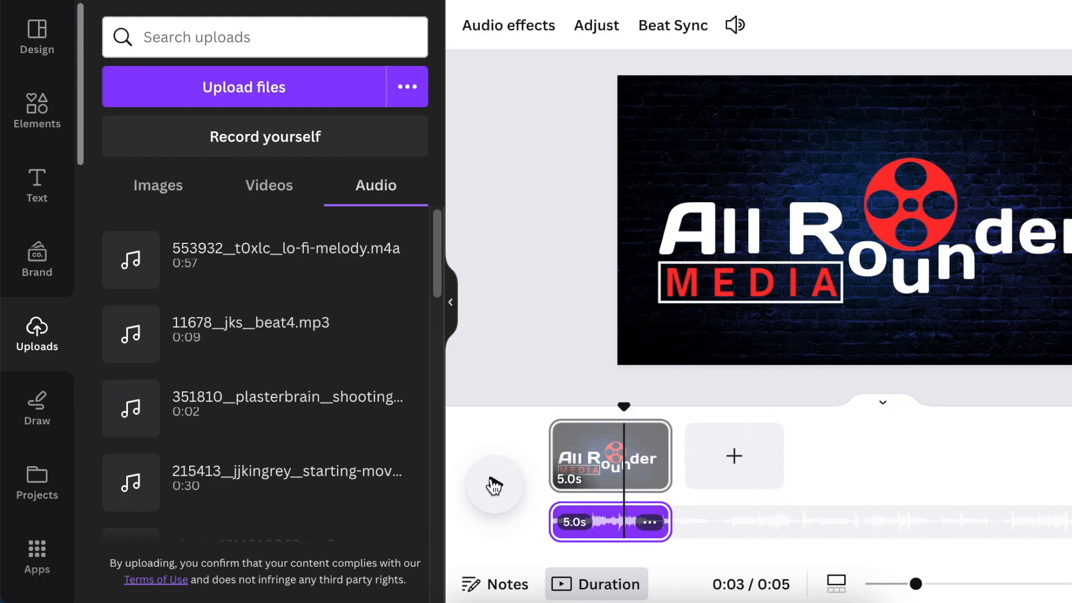
left_click(495, 485)
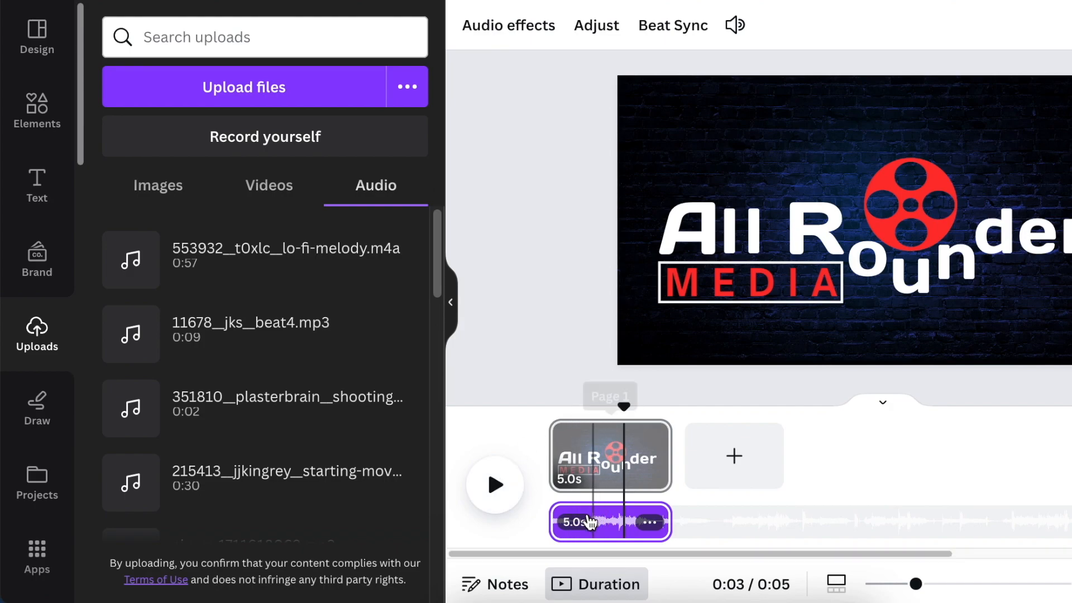
left_click_drag(624, 406, 580, 415)
key("space")
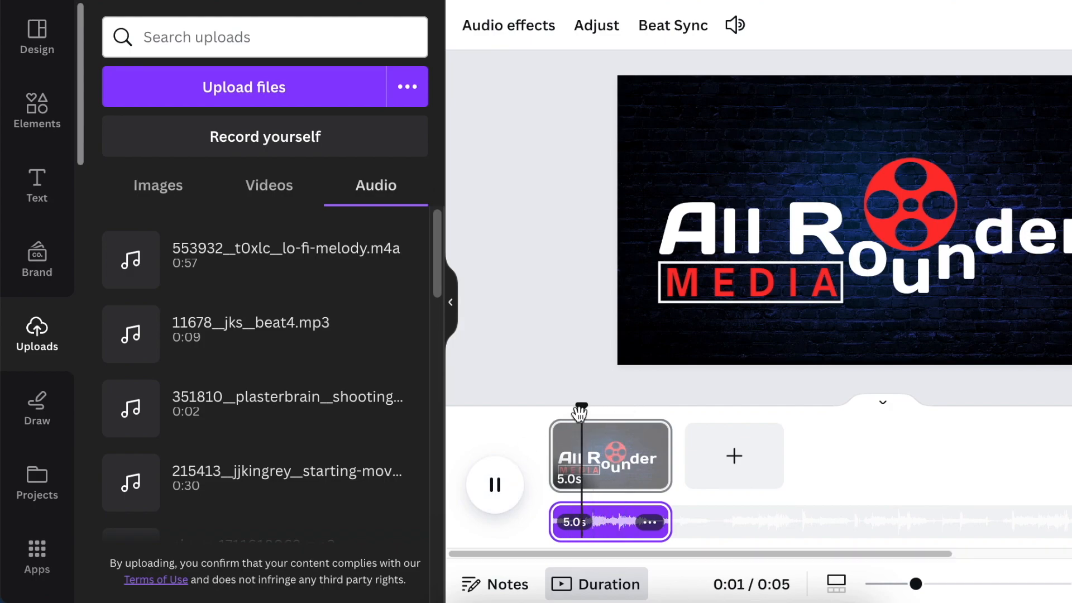
key("space")
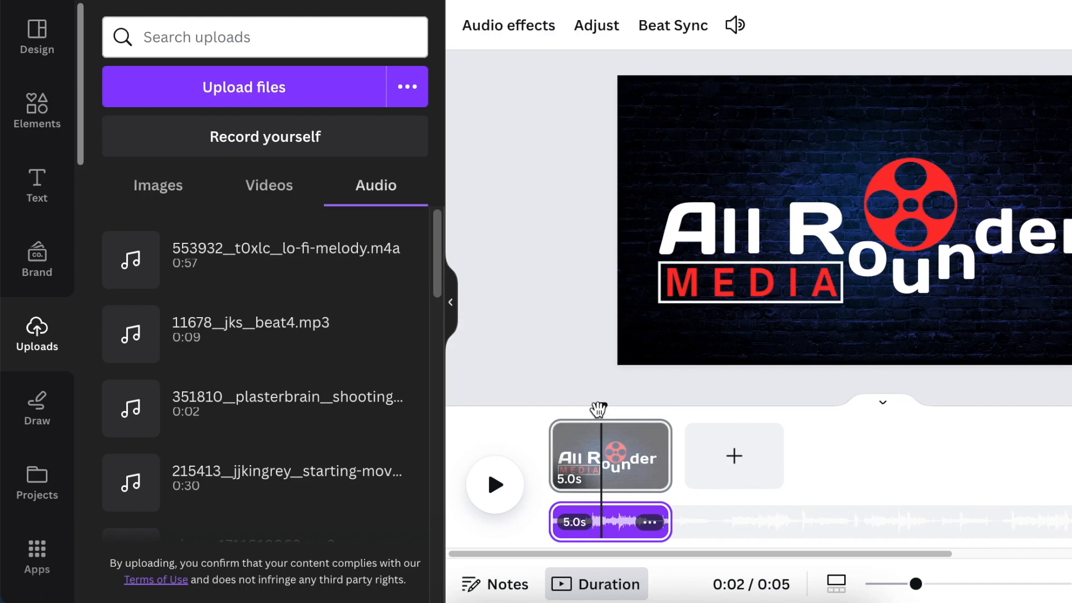
Give the red film reel a custom animation path running slightly down and to the left, using the Smooth movement style.
left_click_drag(600, 408, 548, 408)
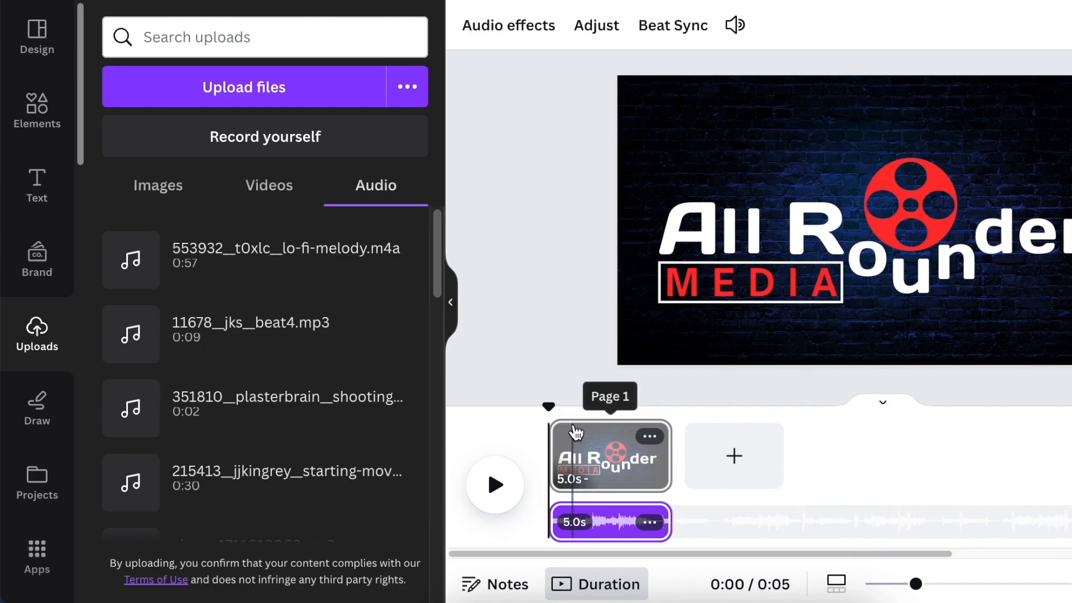
left_click(906, 186)
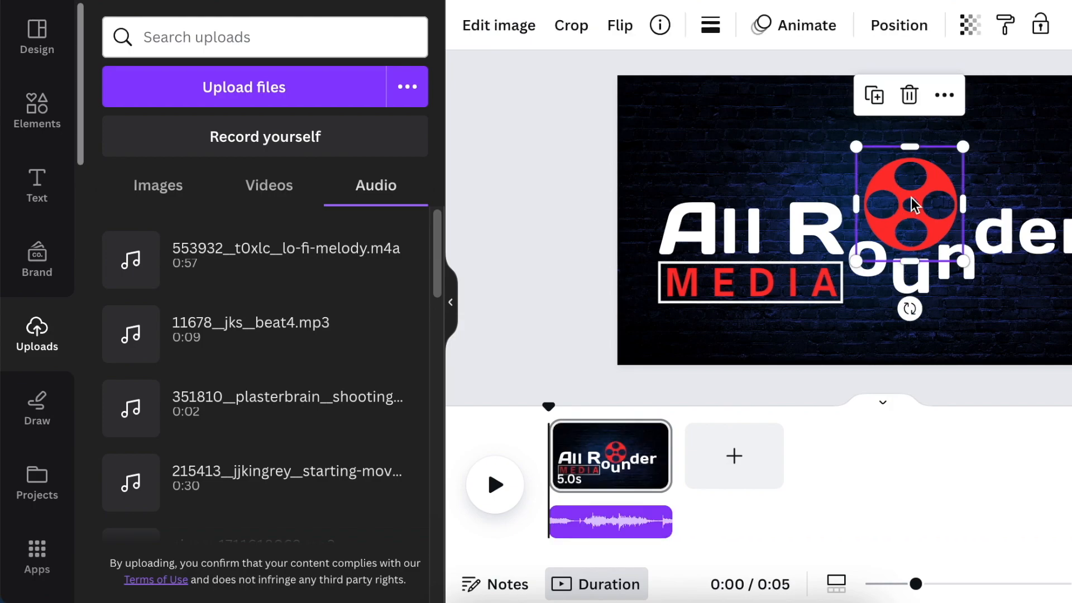
left_click(806, 25)
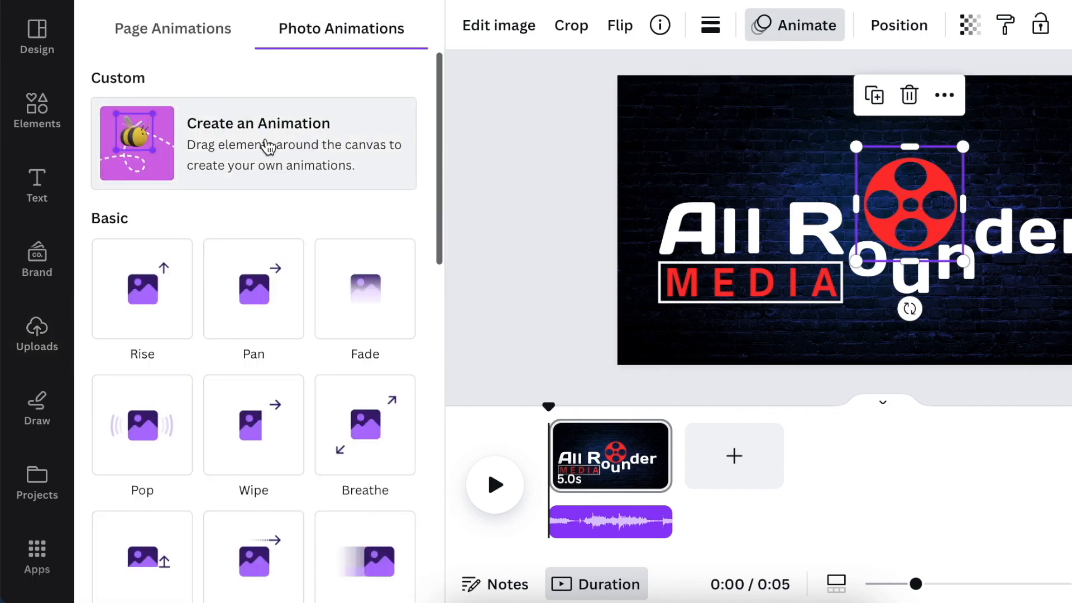
left_click(268, 147)
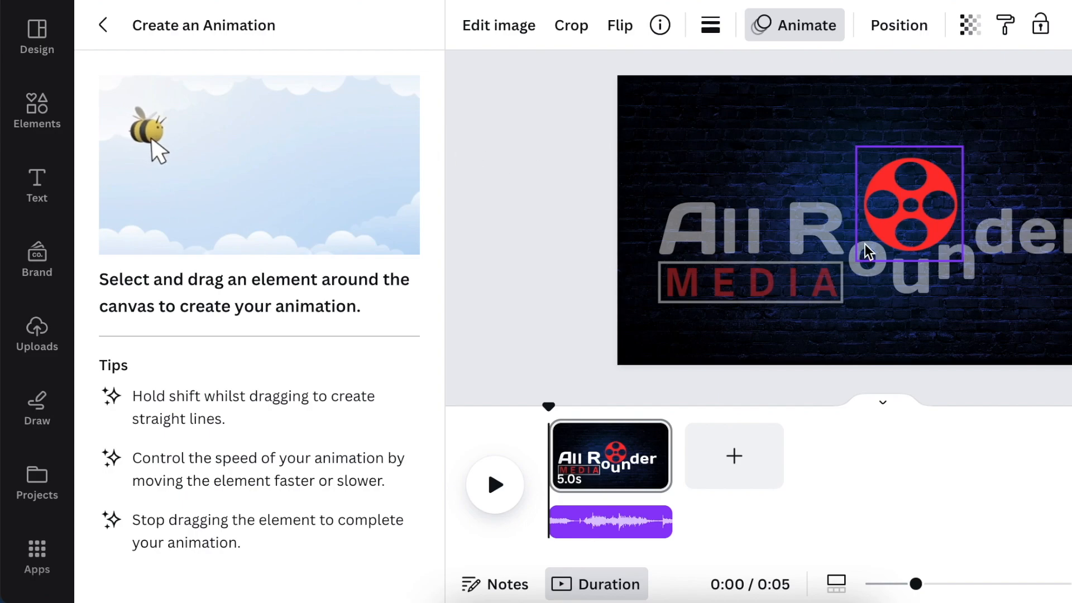
left_click_drag(887, 214, 879, 232)
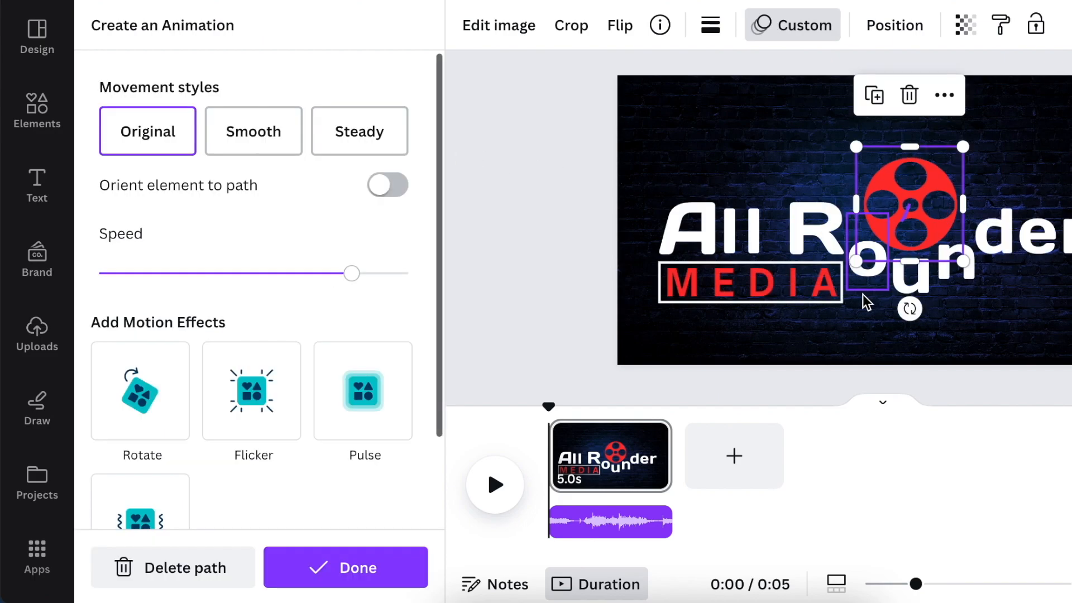
left_click(254, 138)
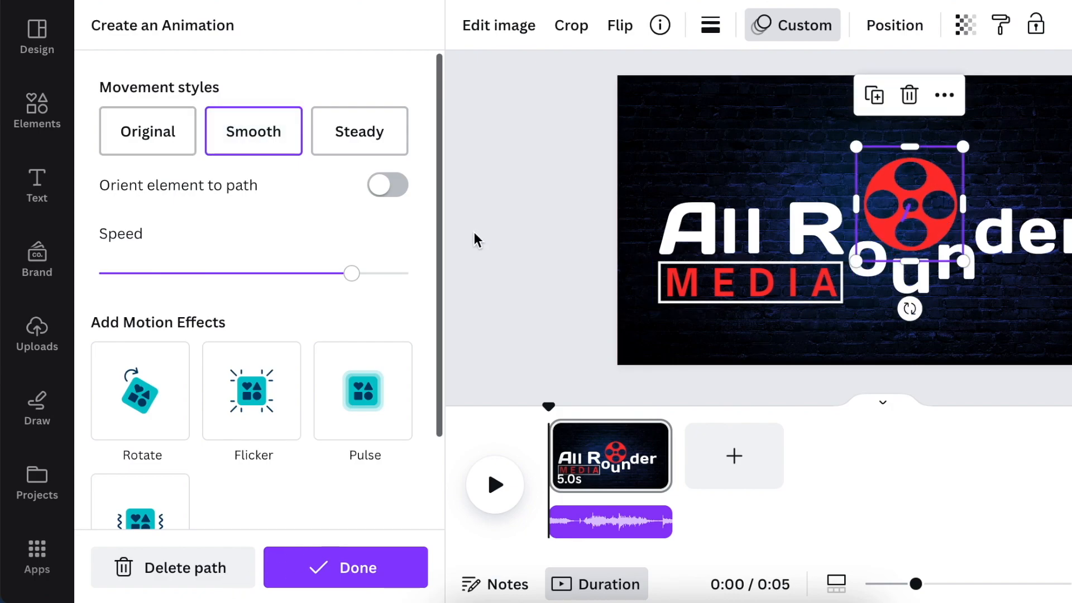
left_click(346, 564)
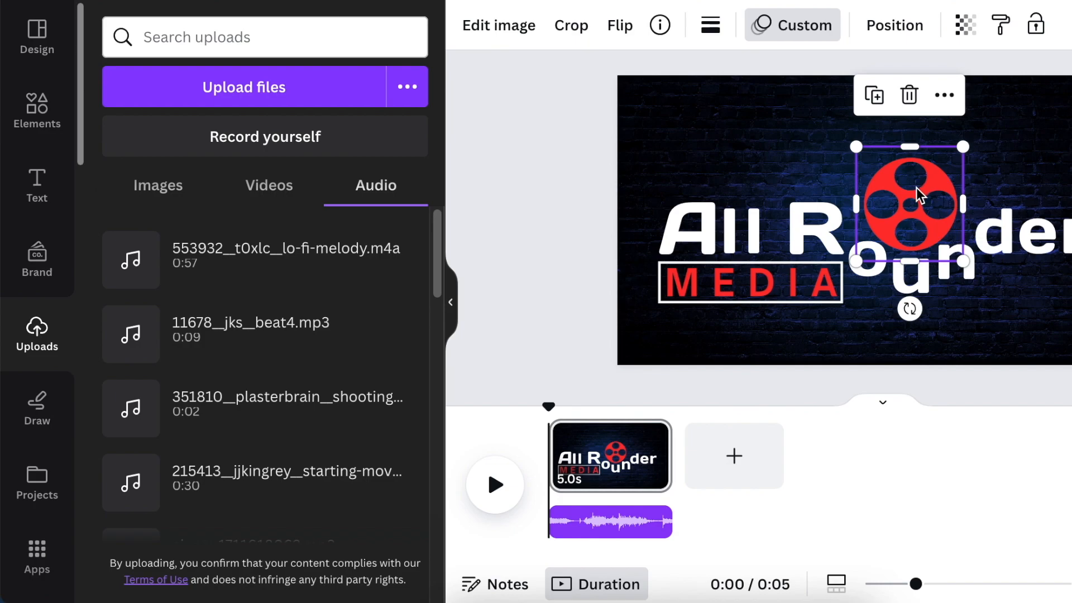
Give the curved title letter "o" a custom animation with a short downward path and the Smooth movement style.
left_click(871, 284)
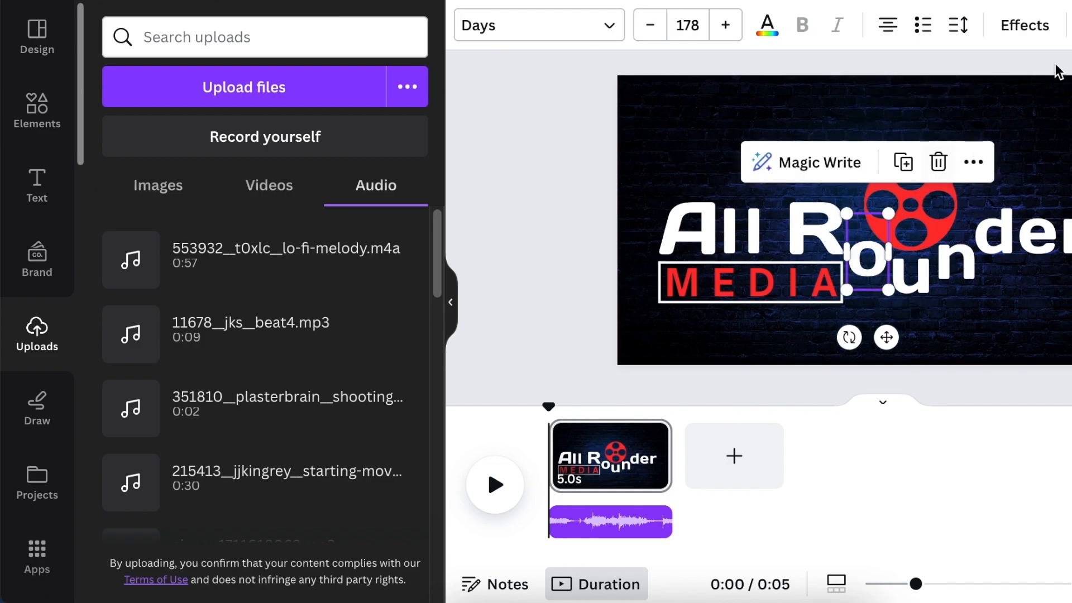
left_click(1071, 25)
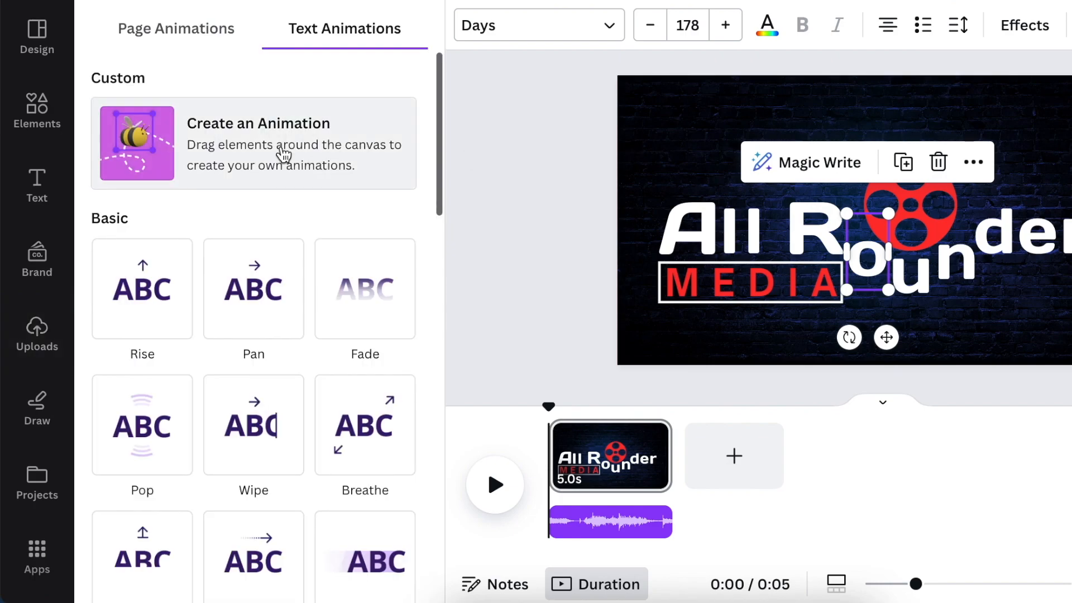
left_click(282, 147)
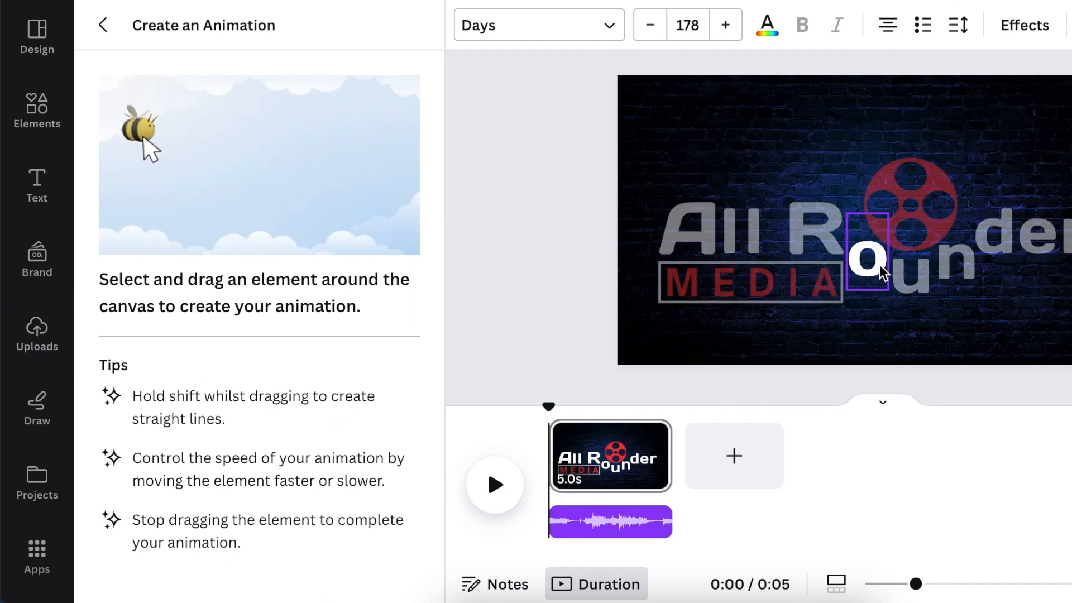
left_click_drag(876, 269, 876, 292)
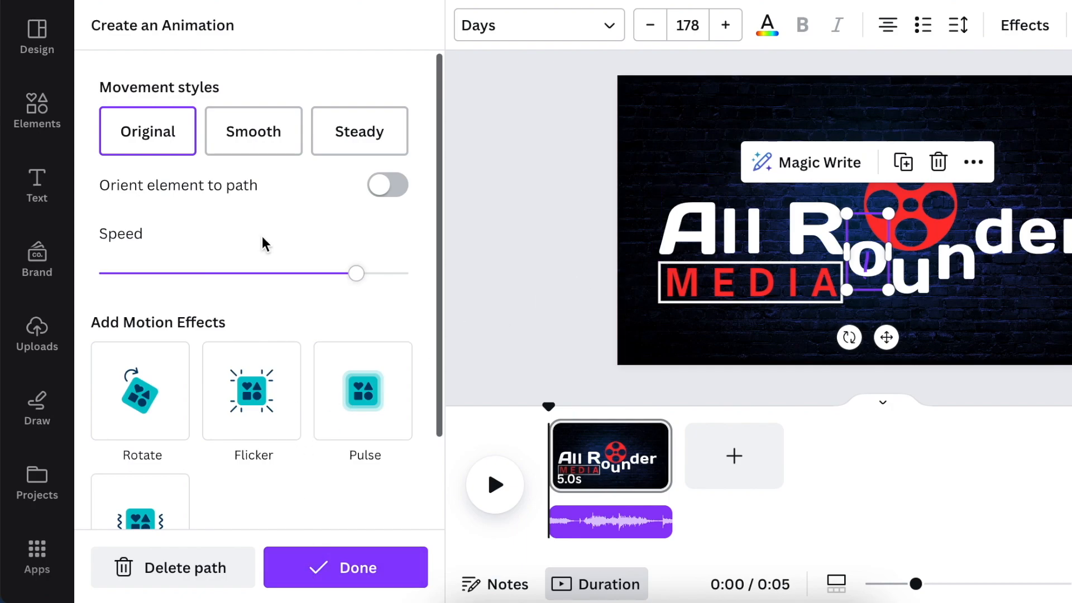
left_click(250, 125)
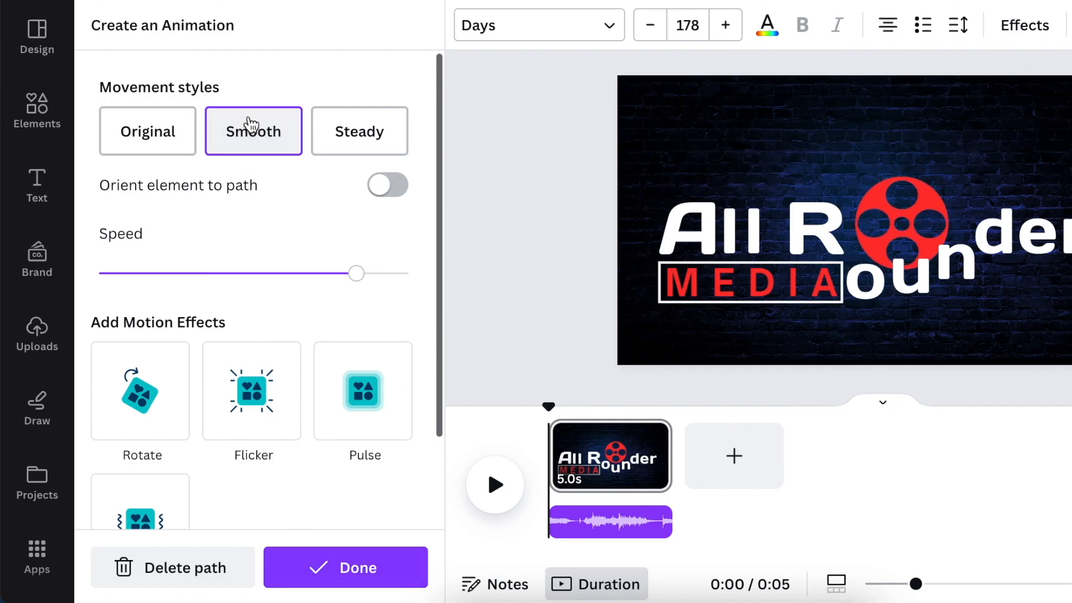
left_click(343, 552)
Give the title letter "u" a custom short downward path, deleting and redrawing the first attempt, with the Smooth movement style.
left_click(919, 283)
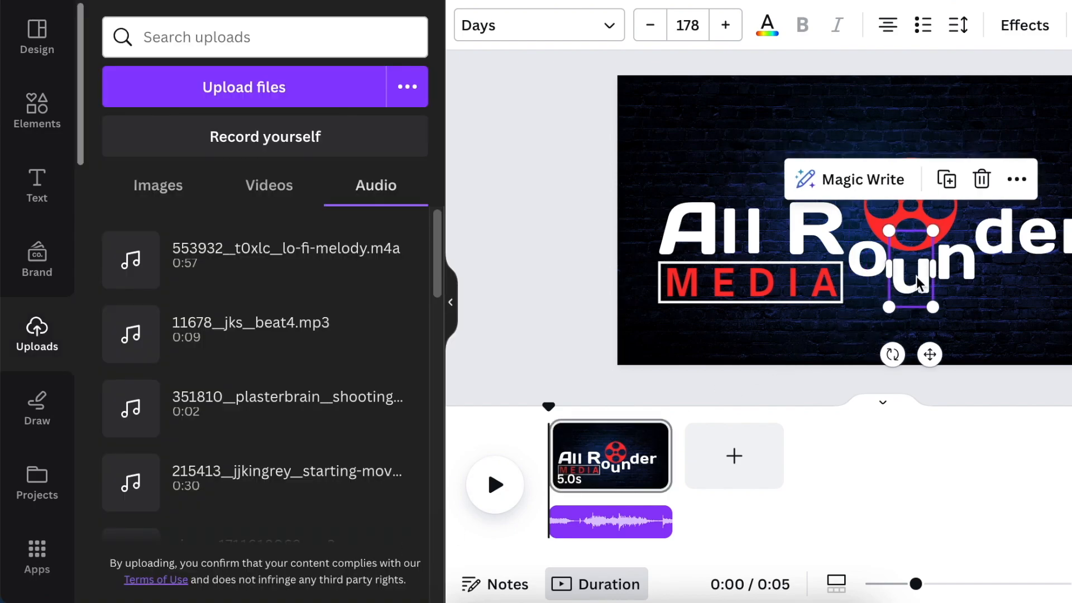
left_click(1070, 25)
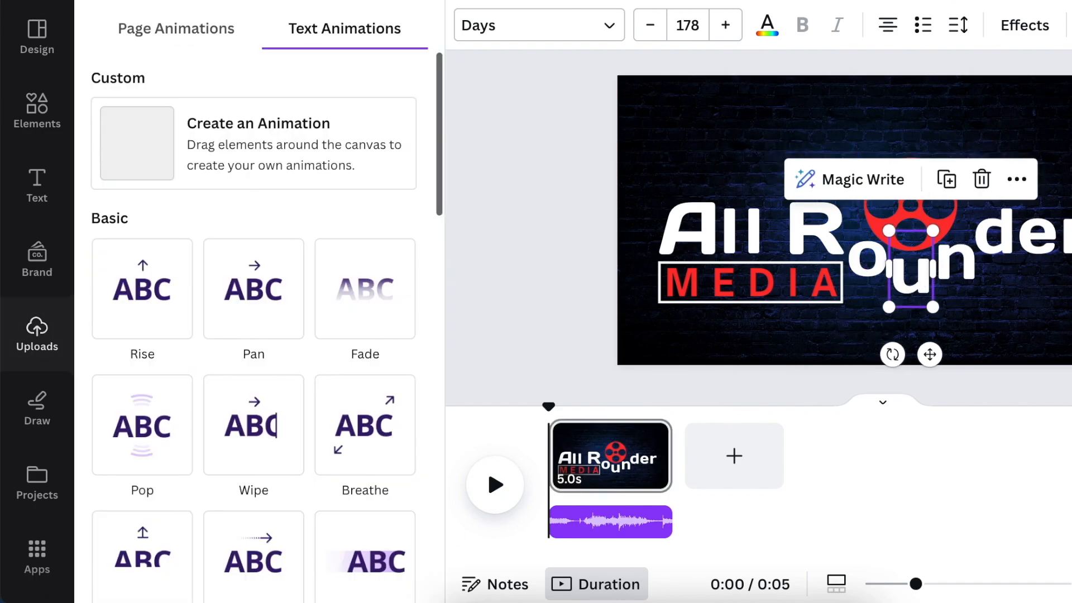
left_click(262, 149)
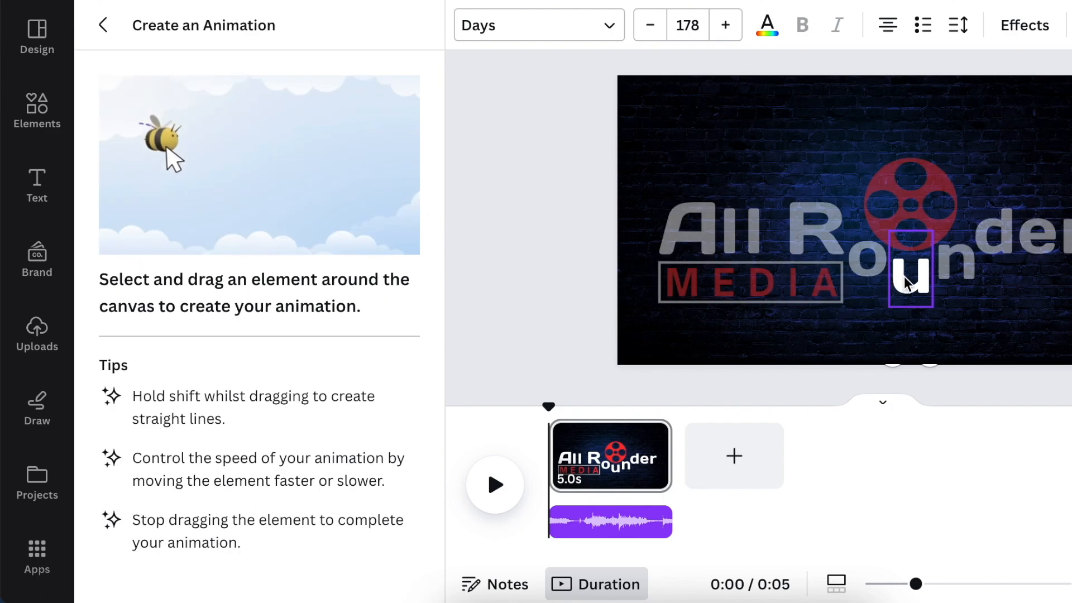
left_click_drag(897, 284, 906, 304)
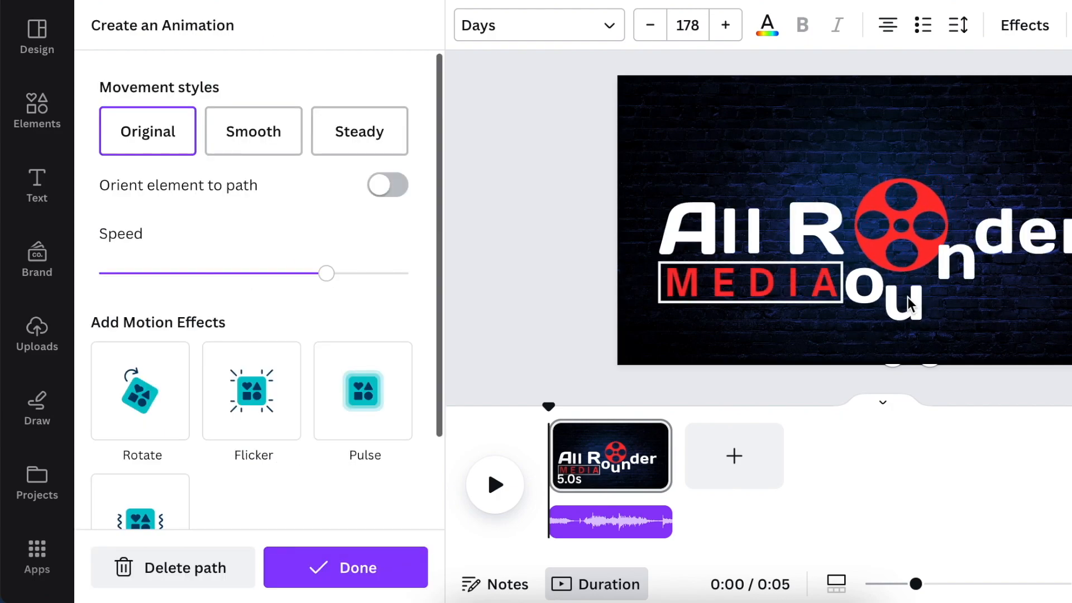
left_click(186, 568)
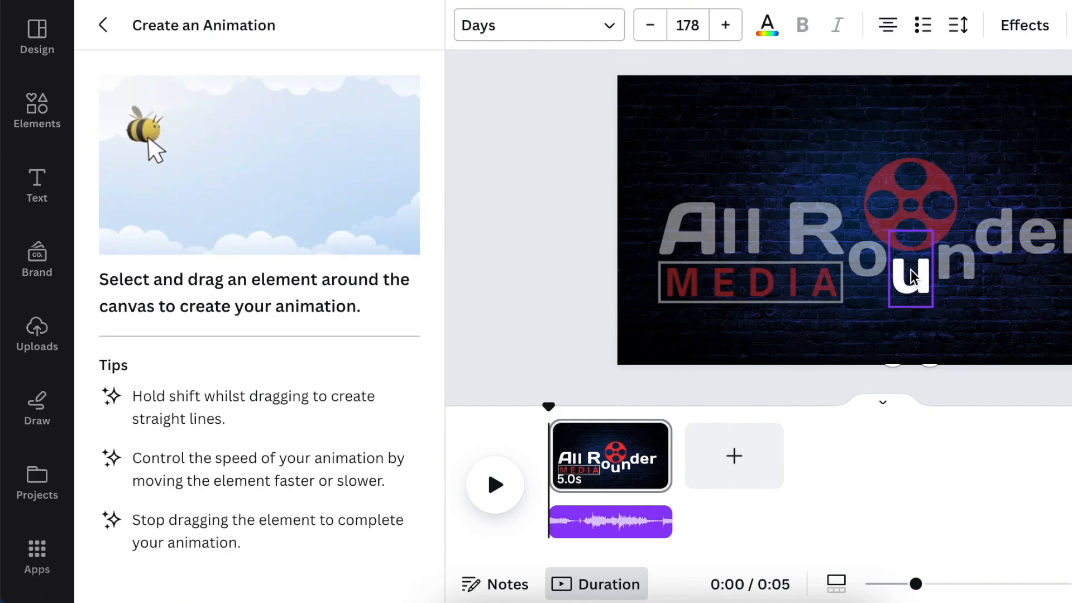
left_click_drag(910, 279, 1042, 302)
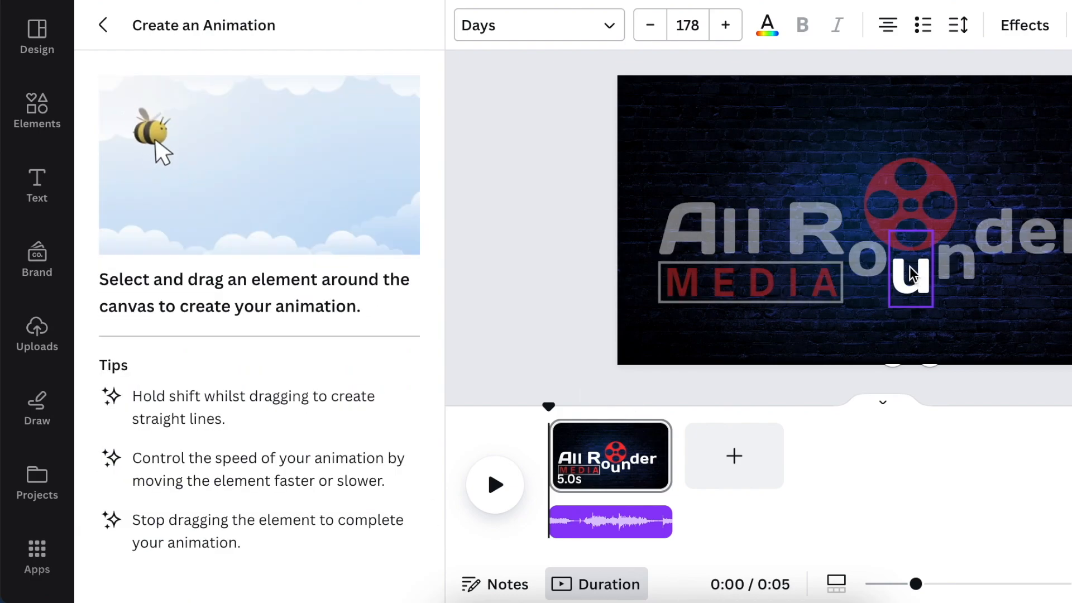
left_click(258, 134)
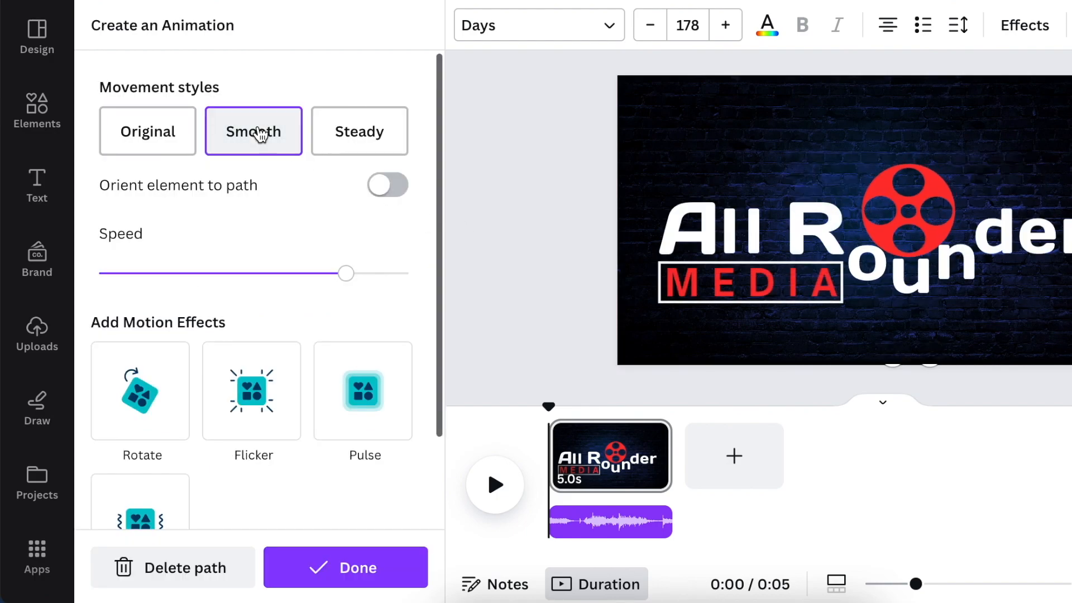
left_click(351, 568)
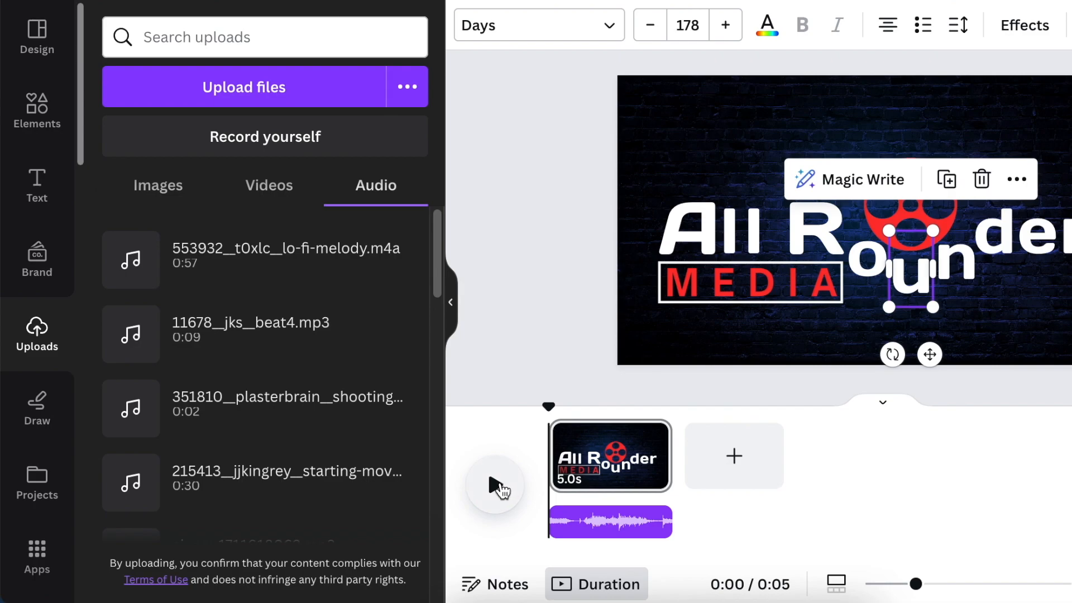
Play back the reel and letter animations, then return the playhead to the start.
left_click(500, 488)
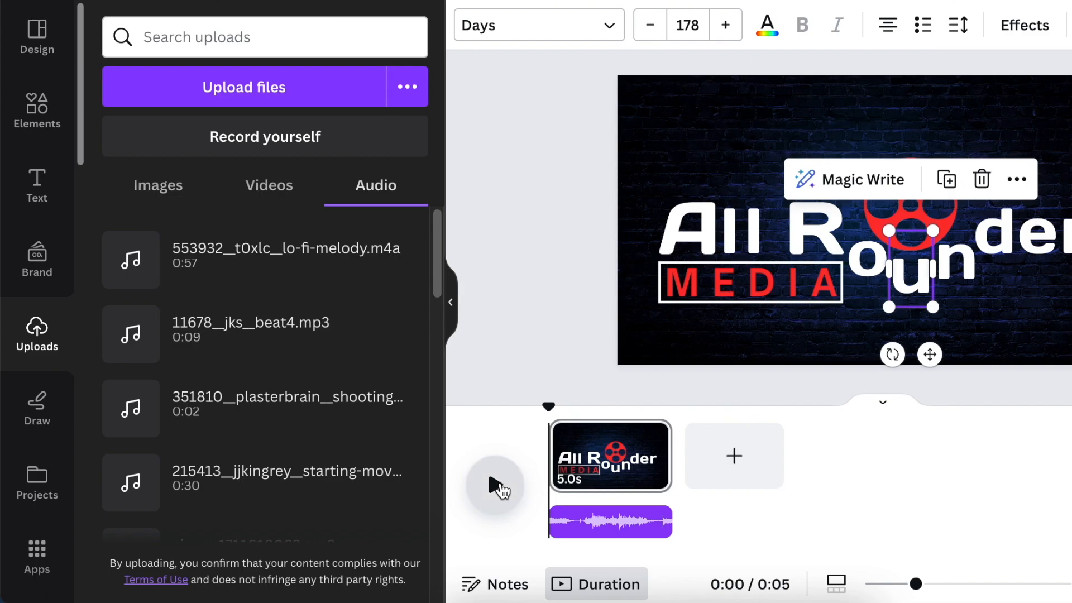
left_click(495, 486)
left_click_drag(600, 406, 533, 409)
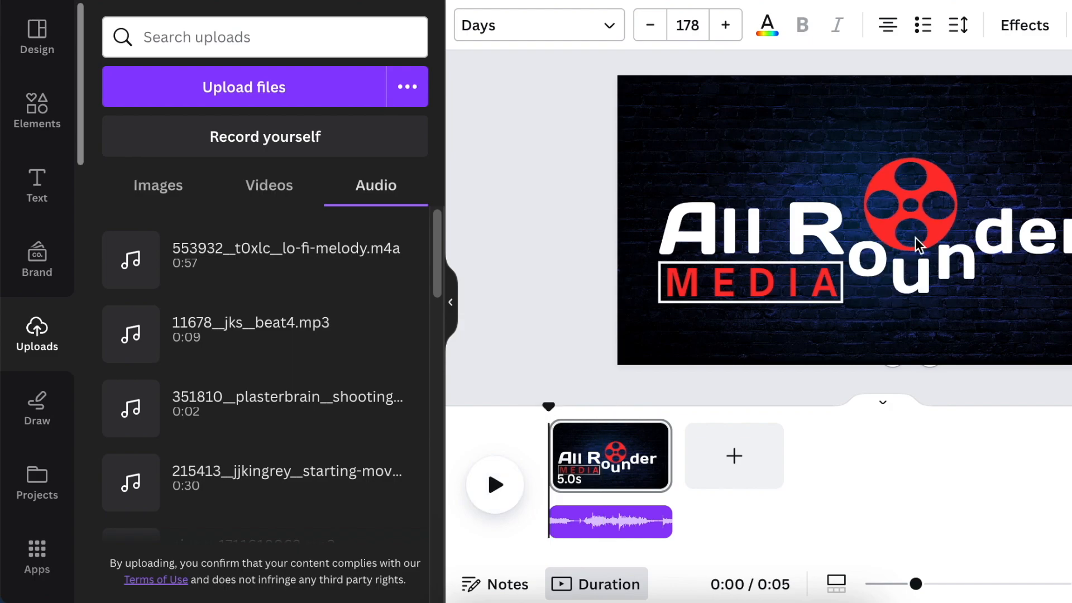
Give the title letter "n" a custom animation with a short downward path.
left_click(949, 270)
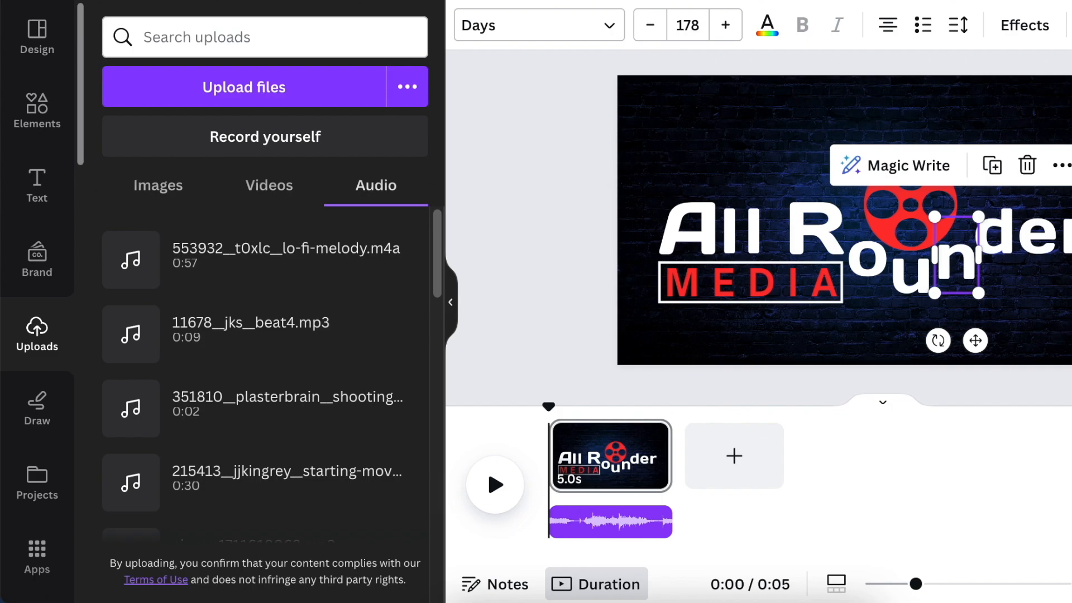
left_click(1070, 25)
left_click(269, 136)
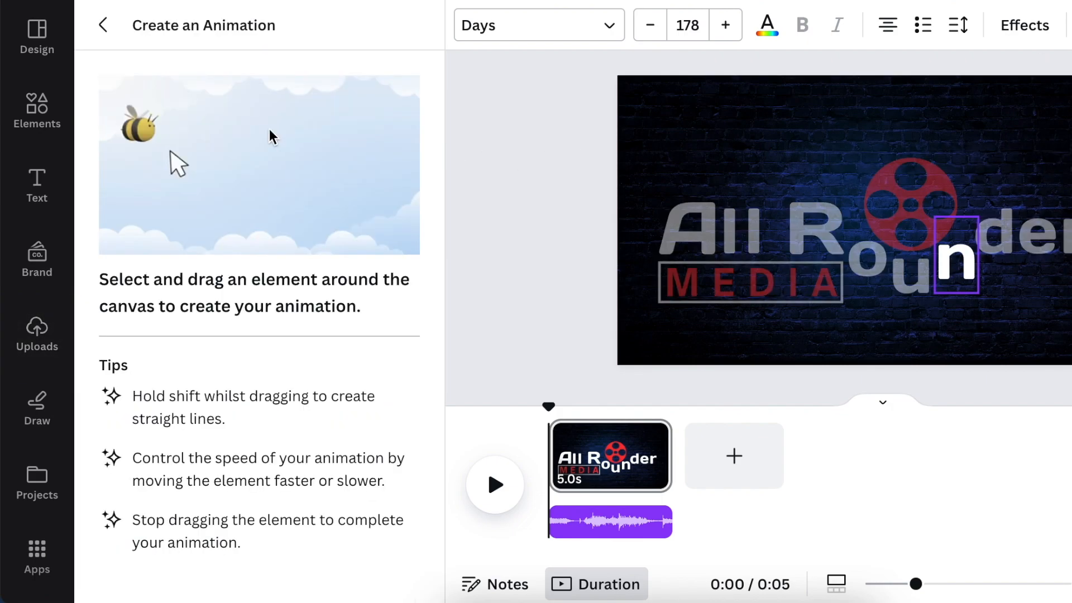
left_click_drag(956, 268, 952, 286)
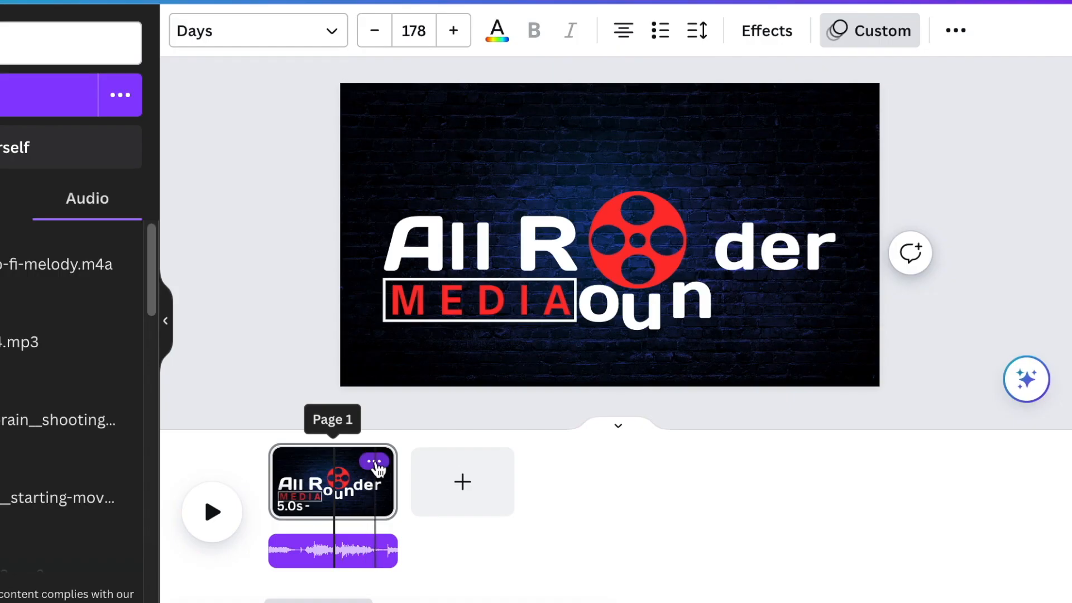
Duplicate the logo page and shorten the first page to 0.1 seconds.
left_click(374, 463)
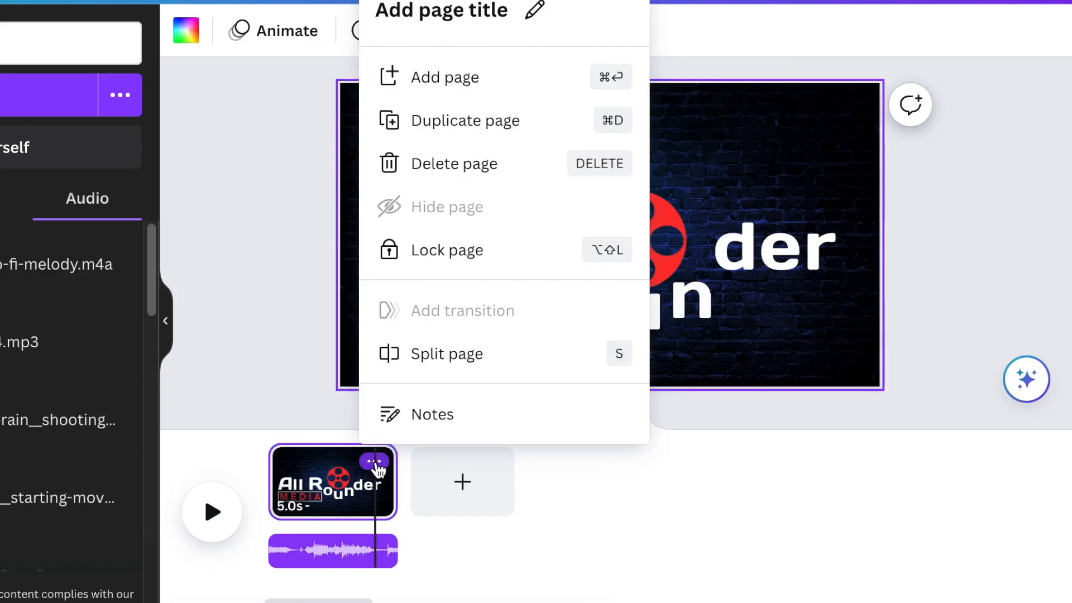
left_click(469, 121)
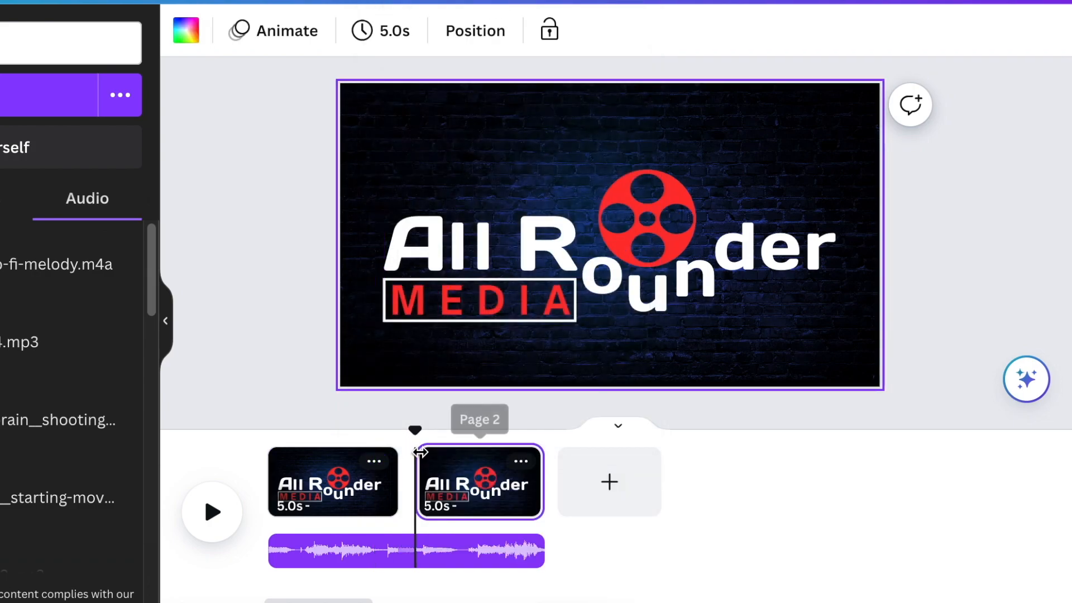
left_click_drag(389, 475, 261, 480)
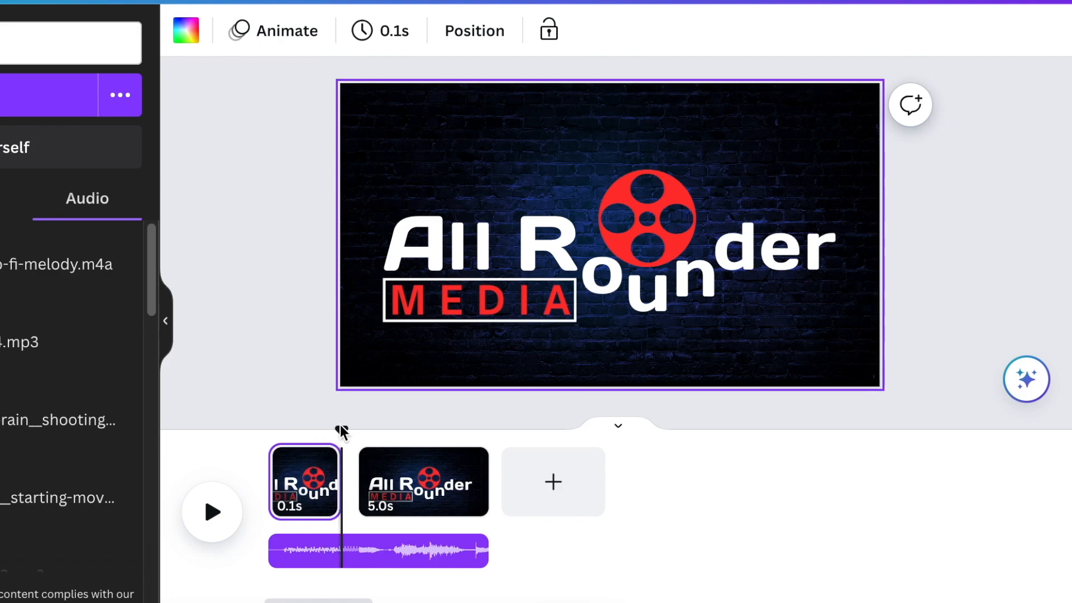
Play the two pages from the start and scrub back to check the transition between them.
left_click_drag(335, 430, 247, 435)
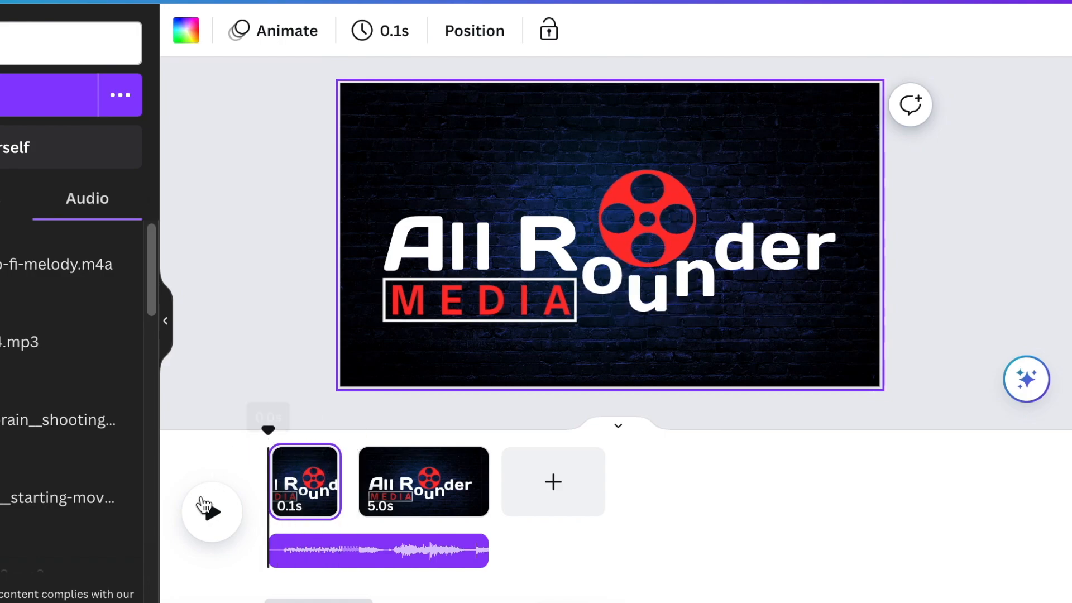
left_click(210, 511)
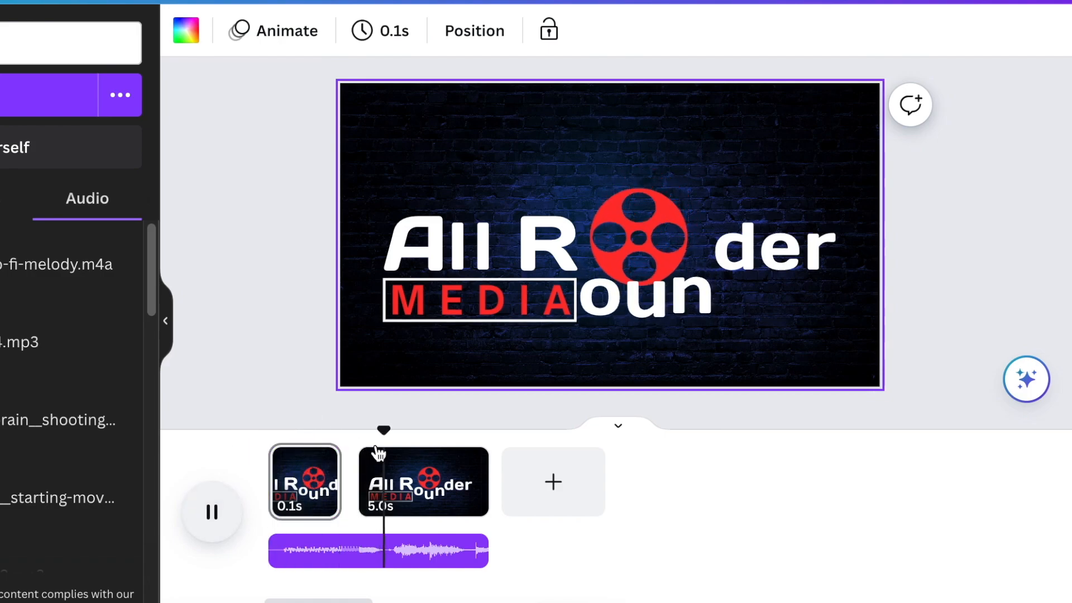
left_click_drag(390, 431, 313, 431)
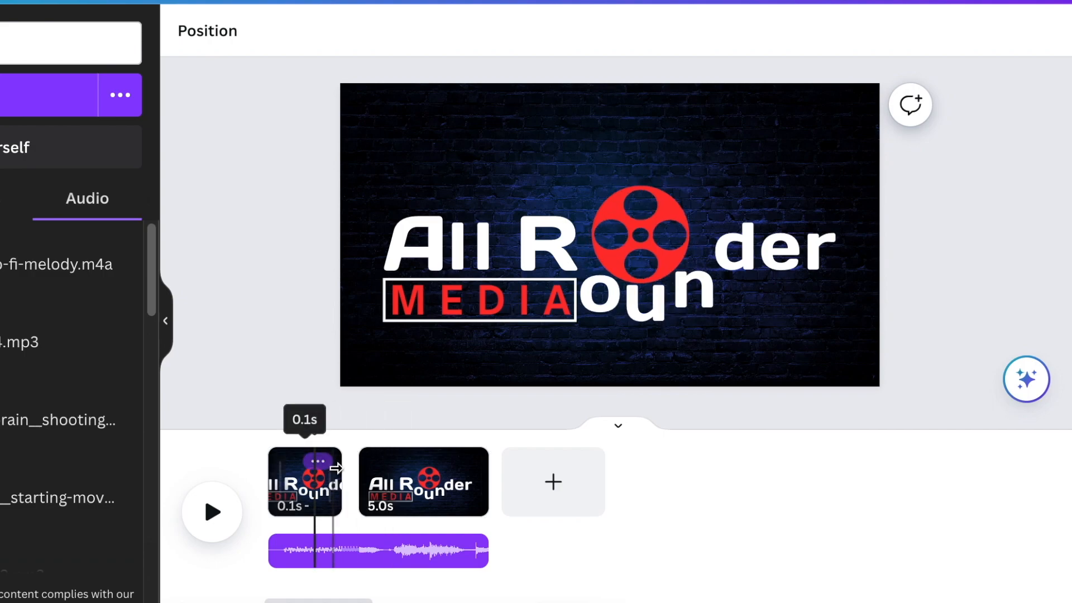
Lengthen the first page to 0.6 seconds and replay the two pages from the start.
mouse_move(340, 469)
left_mouse_down()
mouse_move(371, 470)
mouse_move(351, 470)
left_mouse_up()
left_click_drag(335, 430, 259, 437)
left_click(212, 511)
left_click_drag(388, 431, 264, 433)
left_click(212, 511)
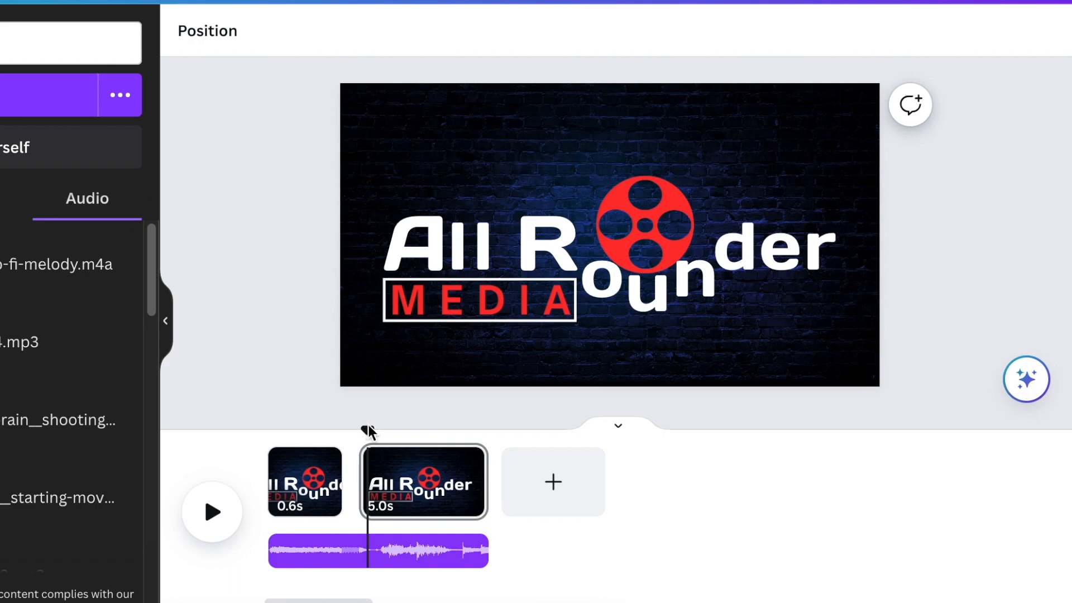
Delete the custom animation path of the title letter "o" on the second page.
left_click(456, 502)
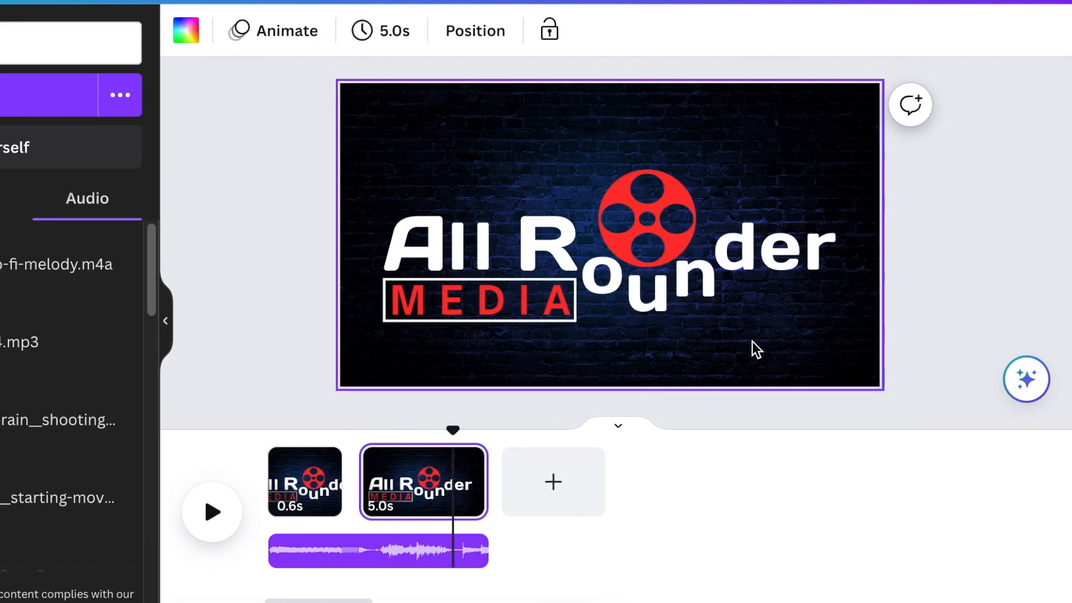
left_click(607, 303)
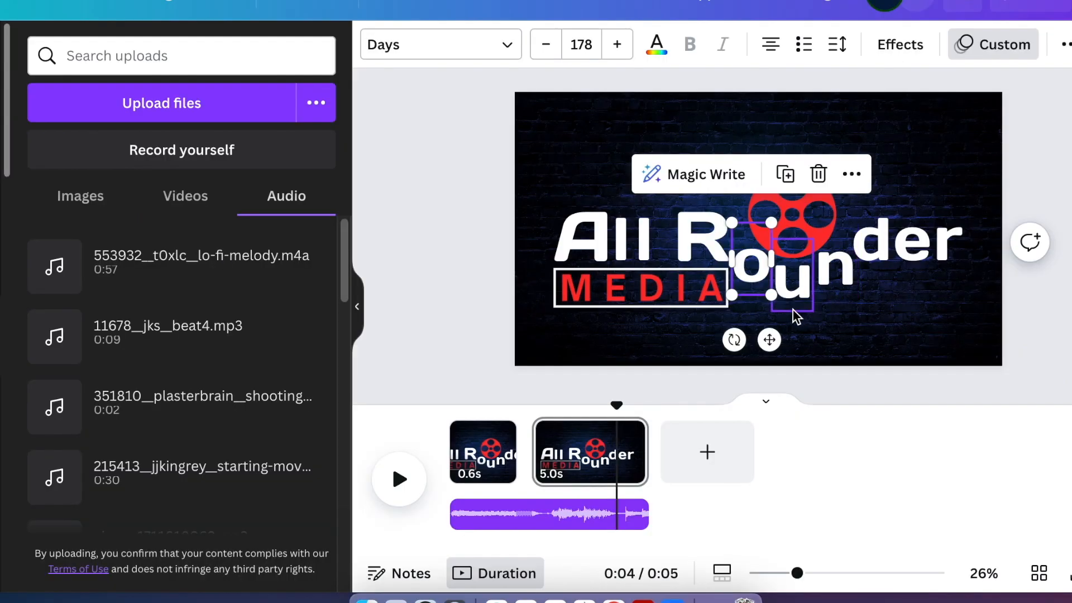
left_click(1010, 55)
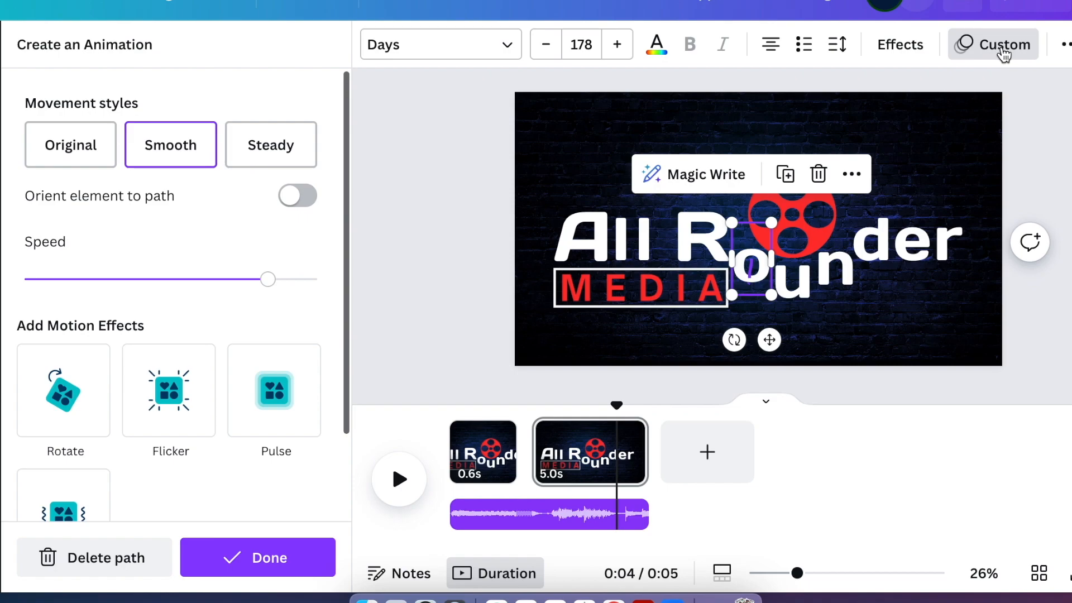
left_click(130, 565)
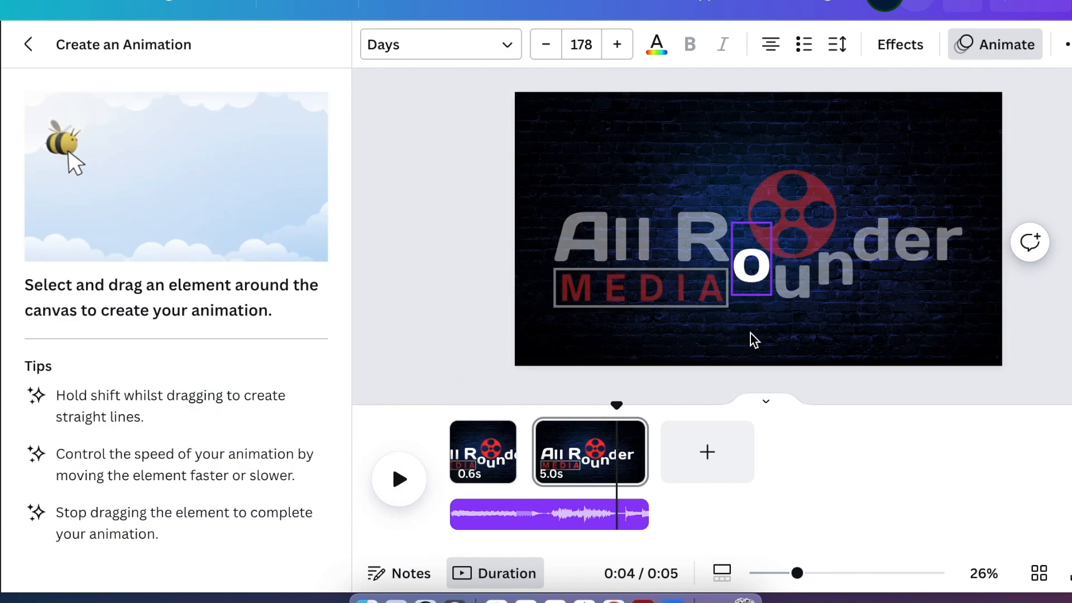
left_click(825, 332)
Delete the custom animation paths of the title letters "u" and "n" on the second page.
left_click(798, 298)
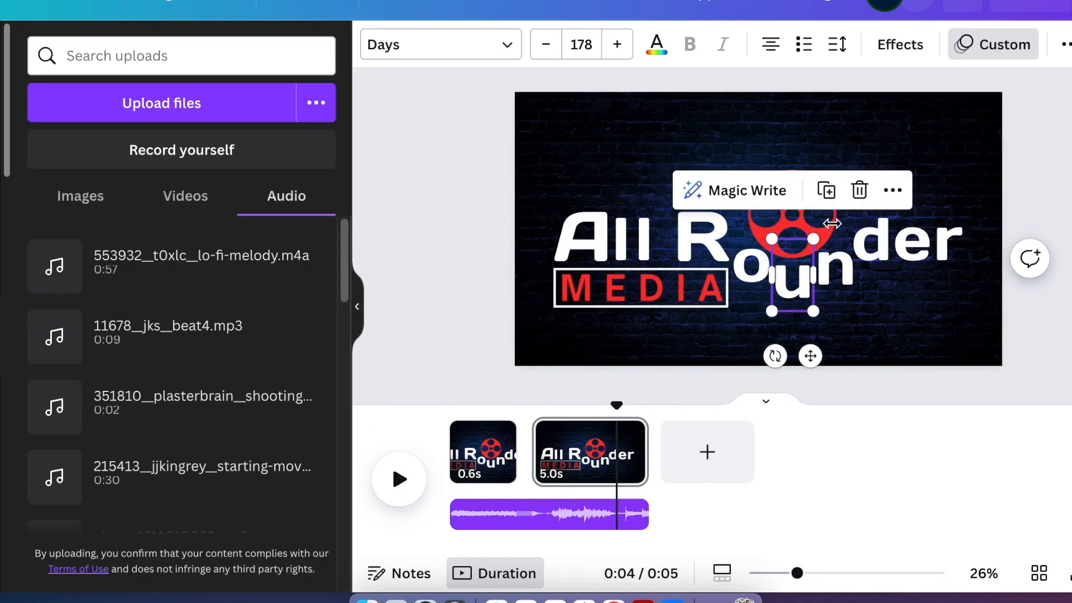
left_click(1010, 55)
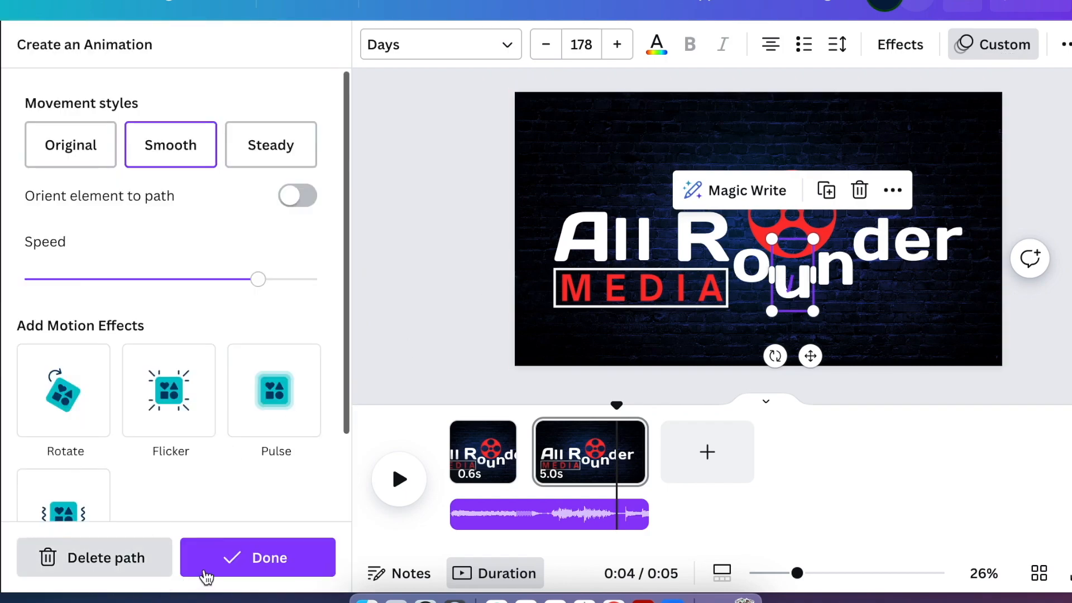
left_click(124, 555)
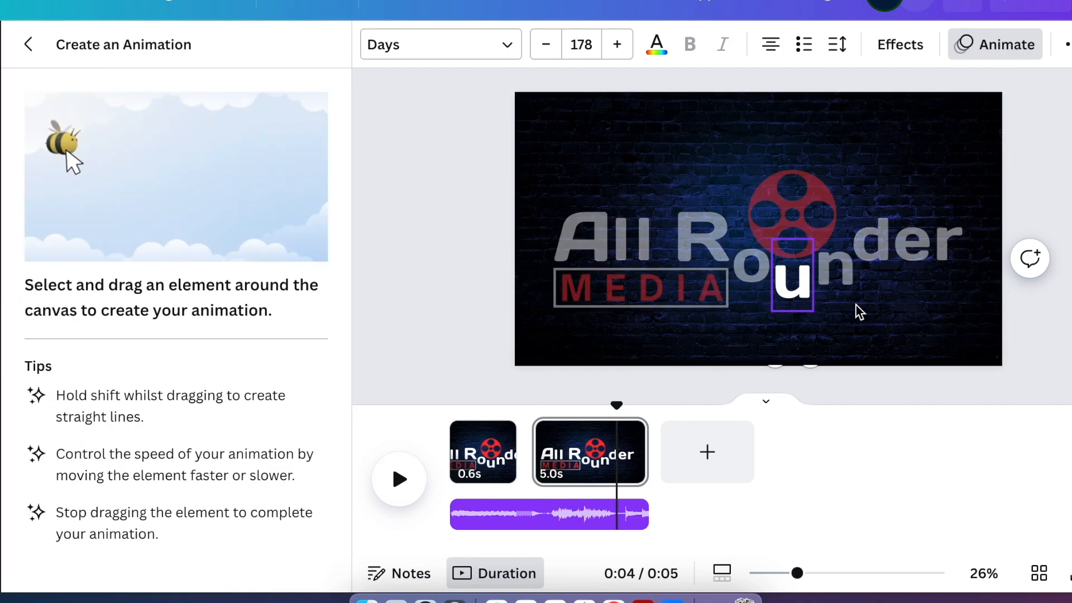
left_click_drag(856, 303, 833, 280)
left_click(92, 557)
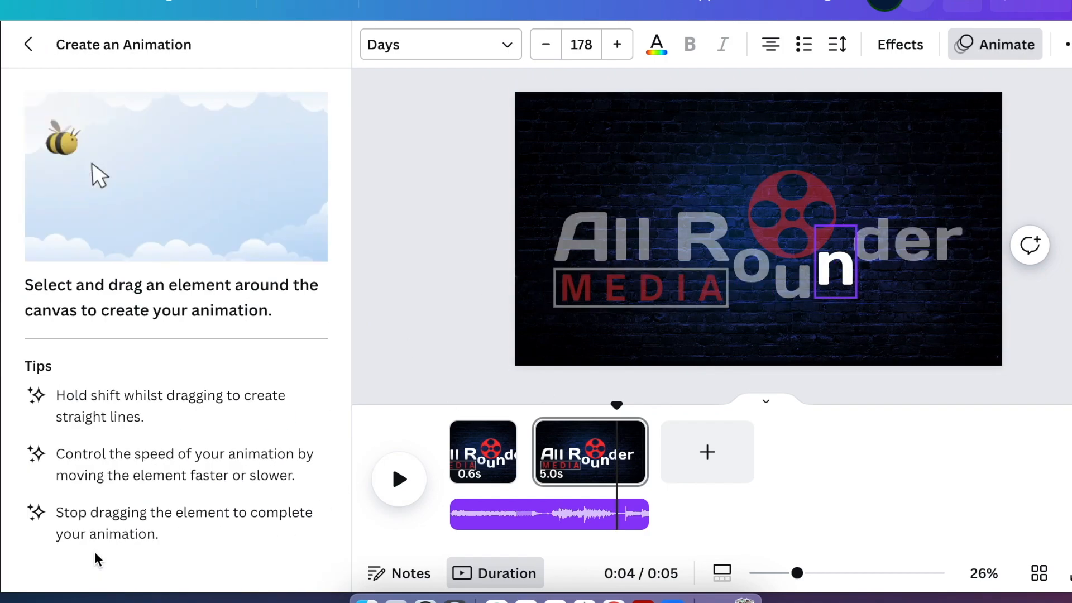
left_click(865, 341)
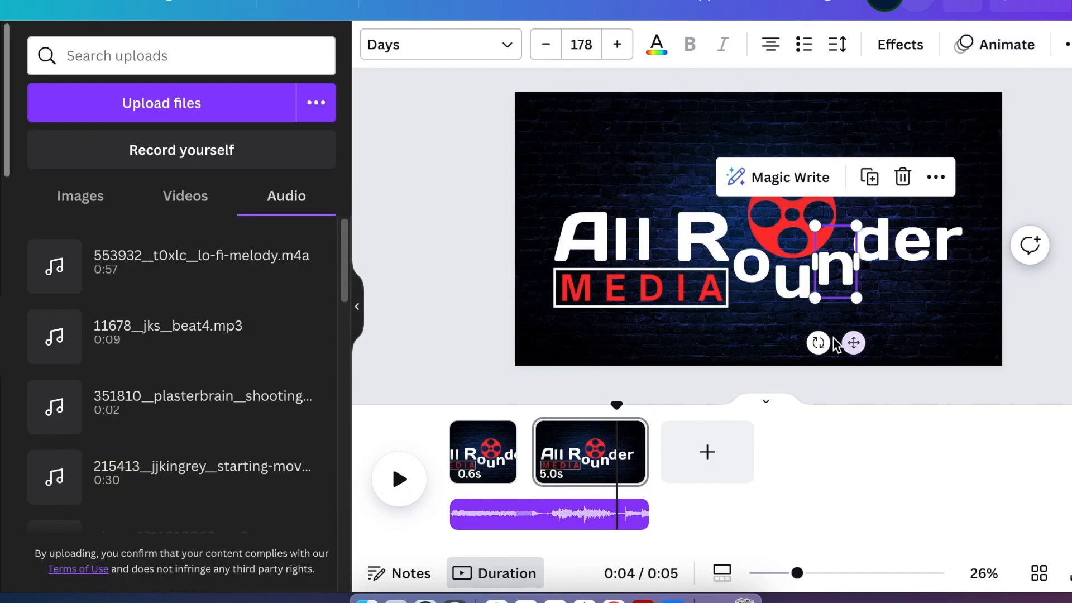
Replace the film reel's animation path with a short one running towards the top of the letter "R", using the Smooth movement style.
left_click(792, 216)
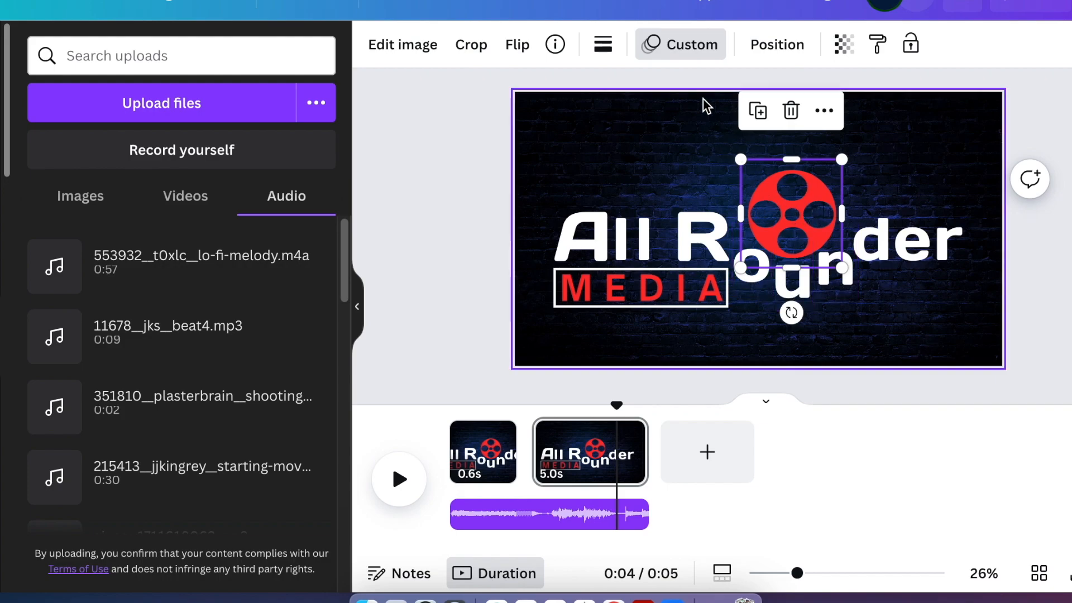
left_click(694, 44)
left_click(130, 557)
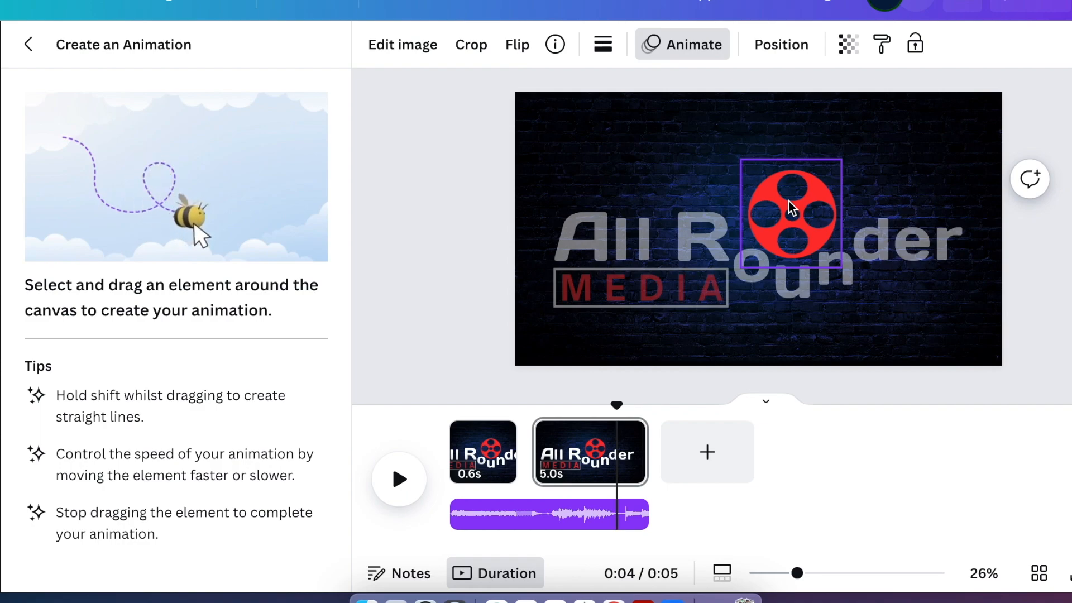
left_click_drag(787, 222, 732, 202)
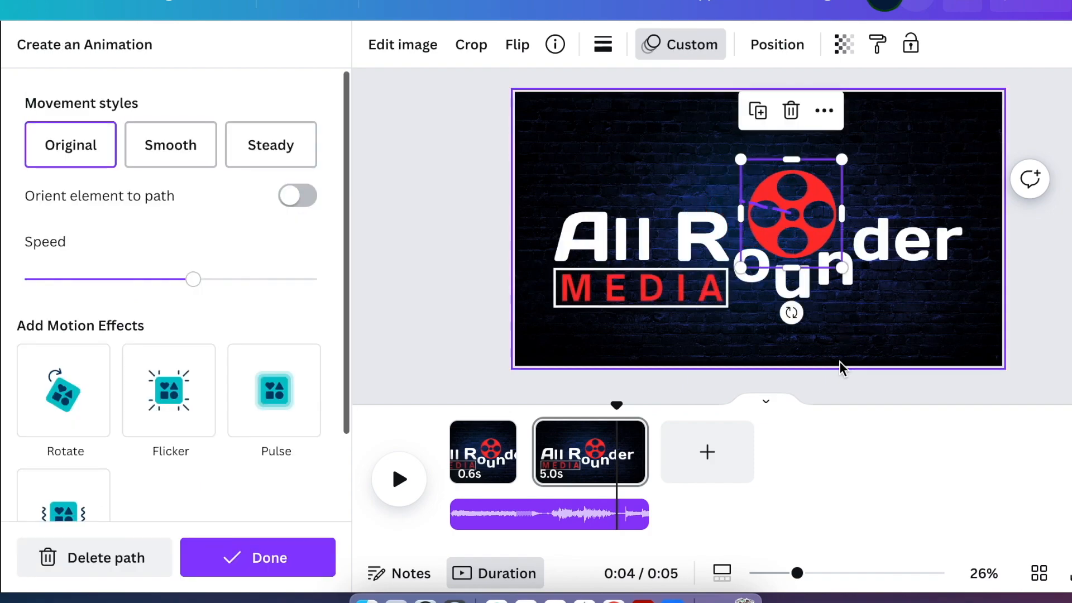
left_click(163, 143)
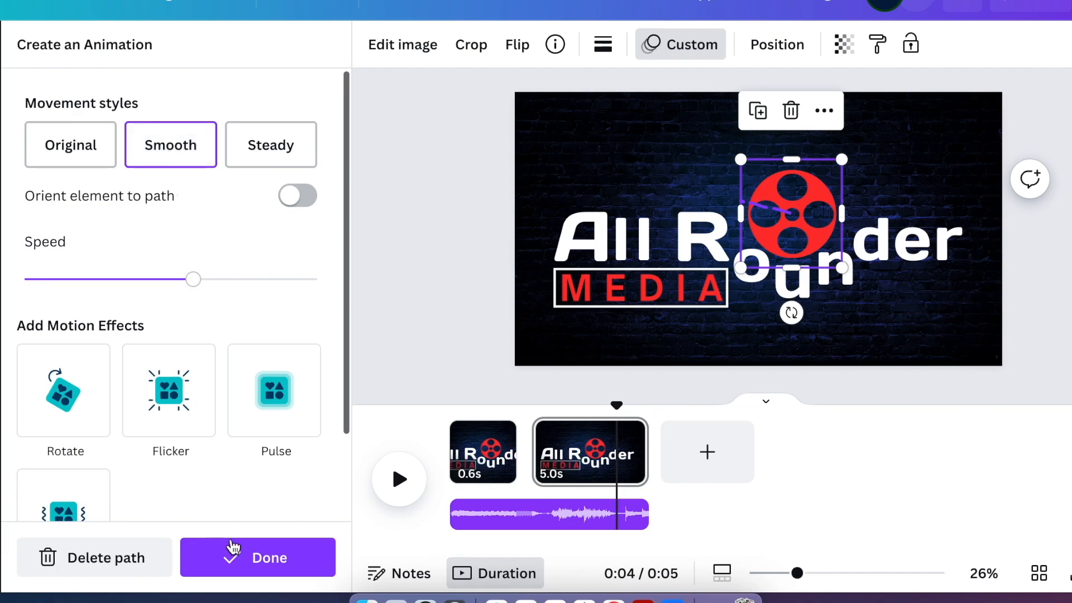
left_click(252, 561)
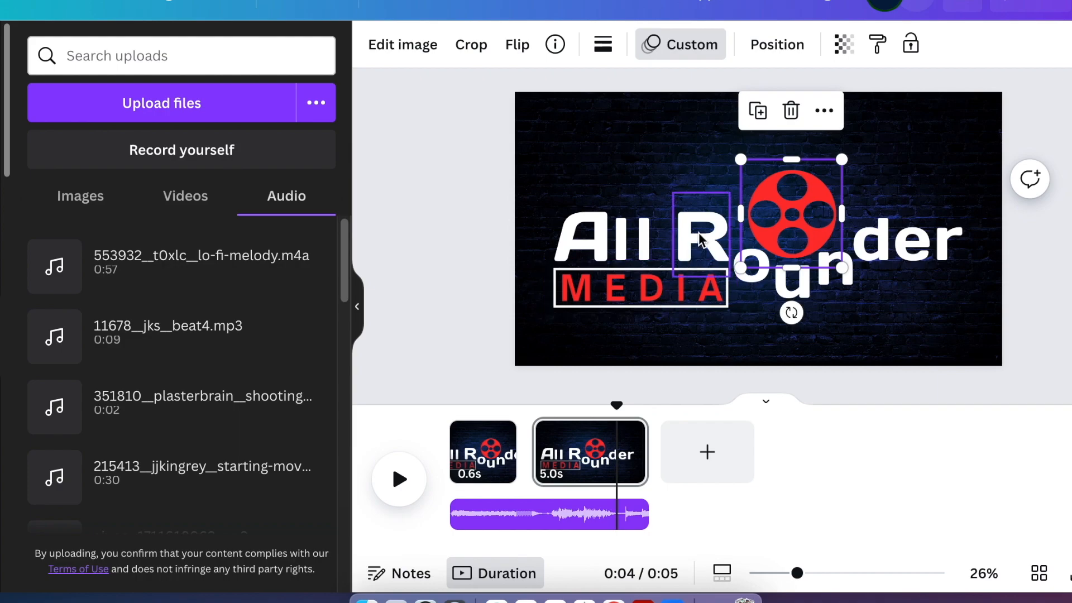
Give the boxed "MEDIA" element a custom animation with a short downward path and the Smooth movement style.
left_click(673, 296)
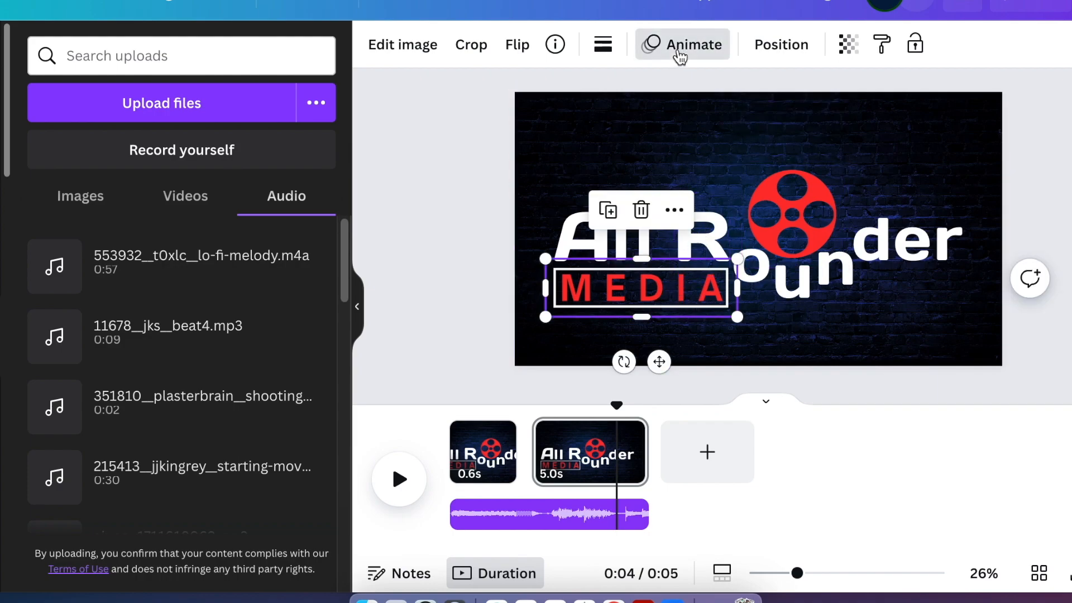
left_click(679, 50)
left_click(163, 158)
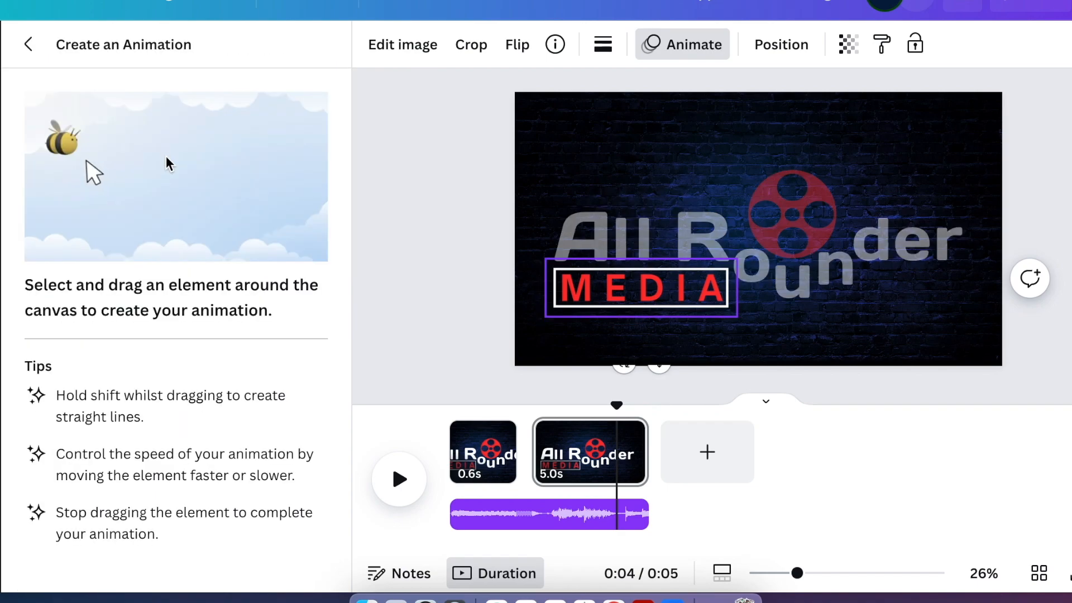
left_click_drag(665, 290, 667, 318)
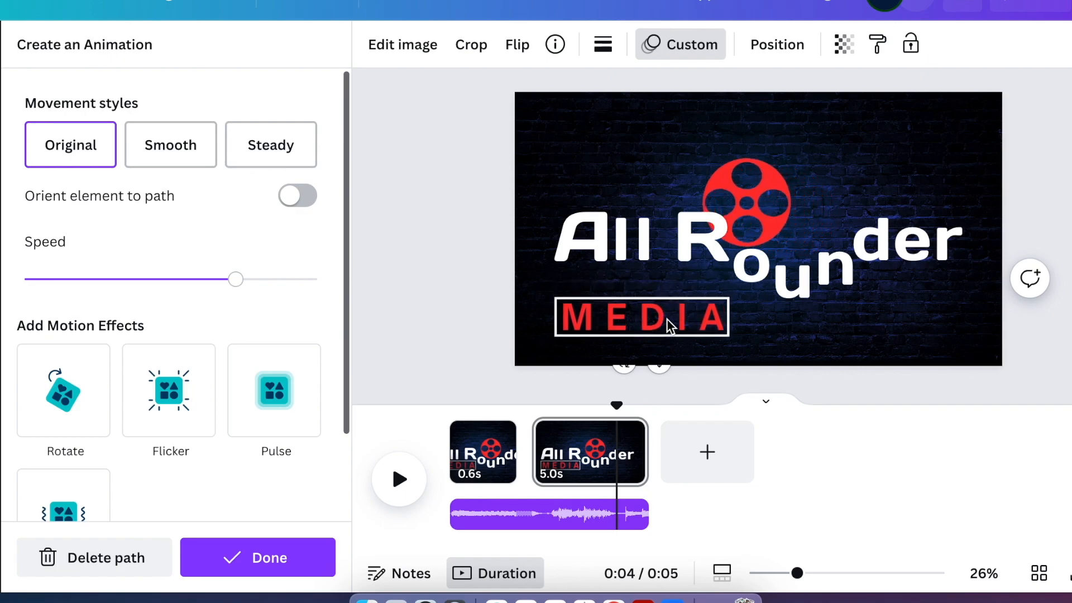
left_click(167, 162)
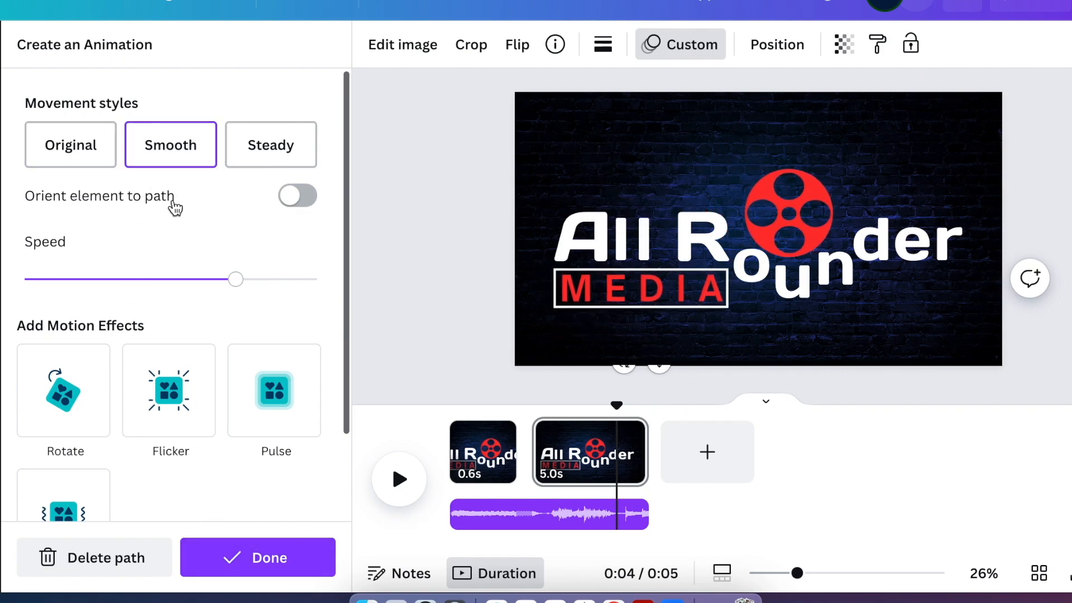
left_click(255, 567)
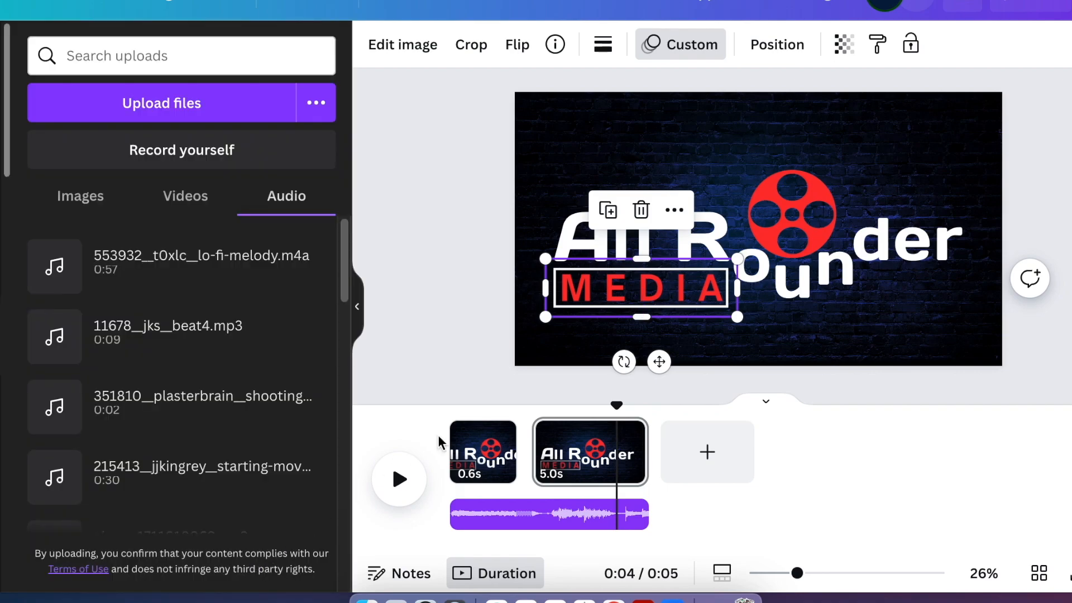
Give the title letter "R" a custom downward animation with the Smooth movement style and raise its speed.
left_click(708, 229)
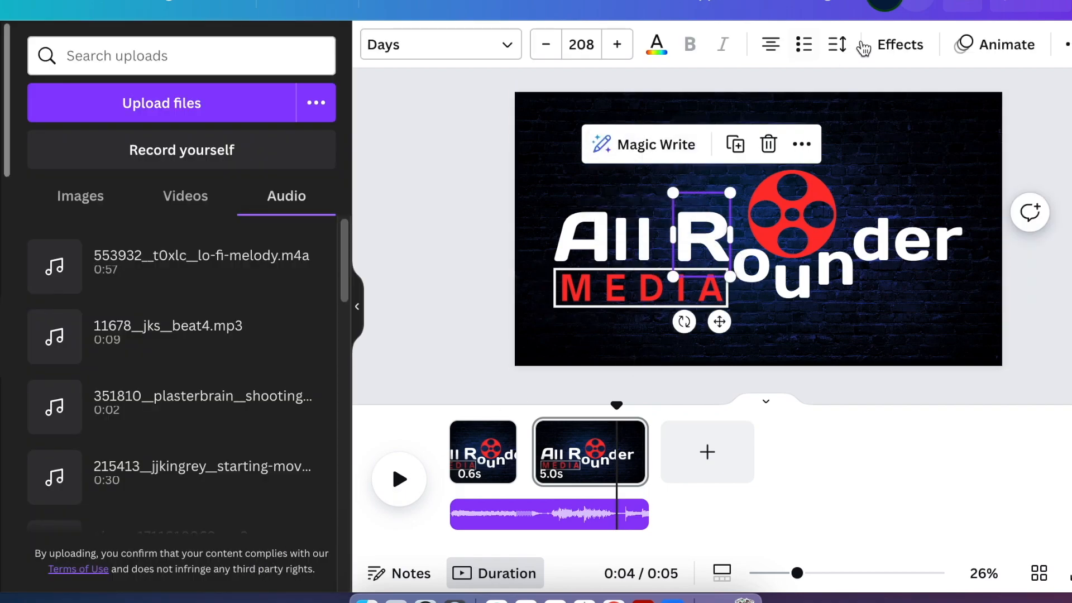
left_click(995, 52)
left_click(173, 161)
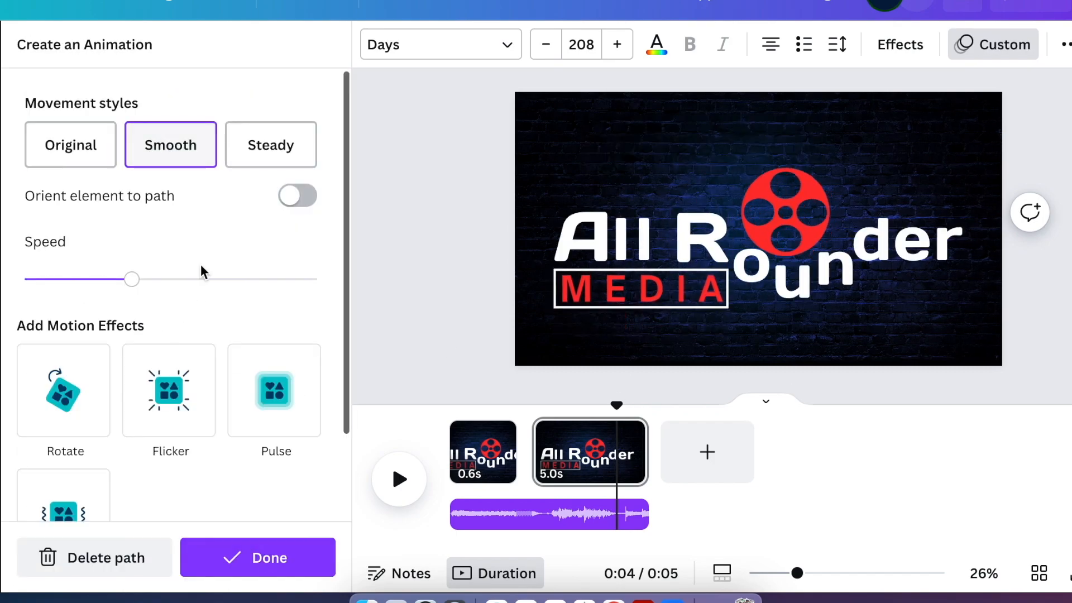
left_click(208, 281)
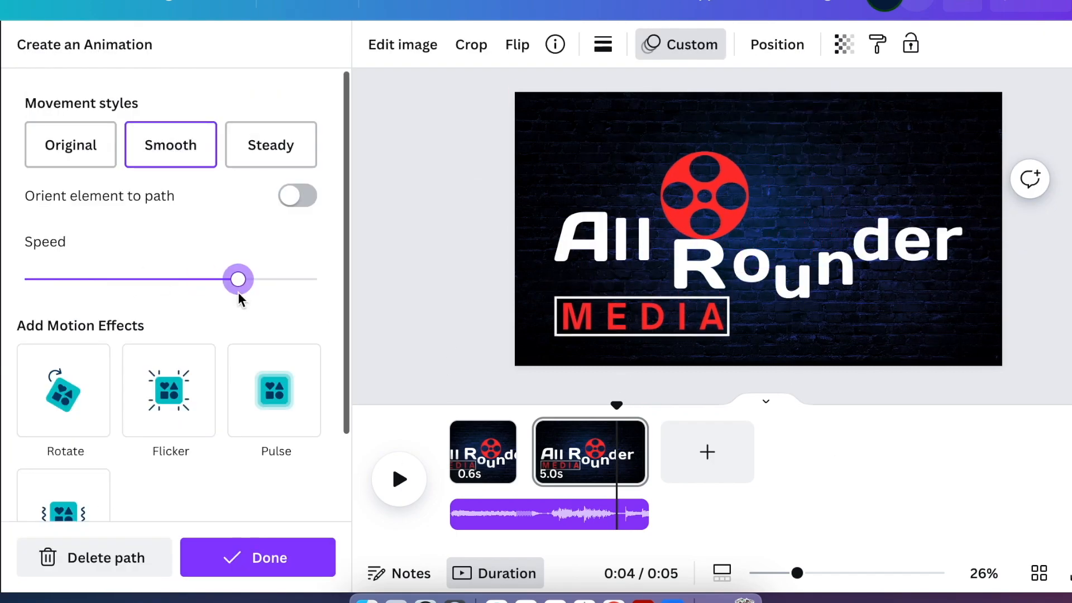
Slightly lower the film reel's animation speed on the second page and replay the pages from the start.
left_click_drag(239, 296, 222, 279)
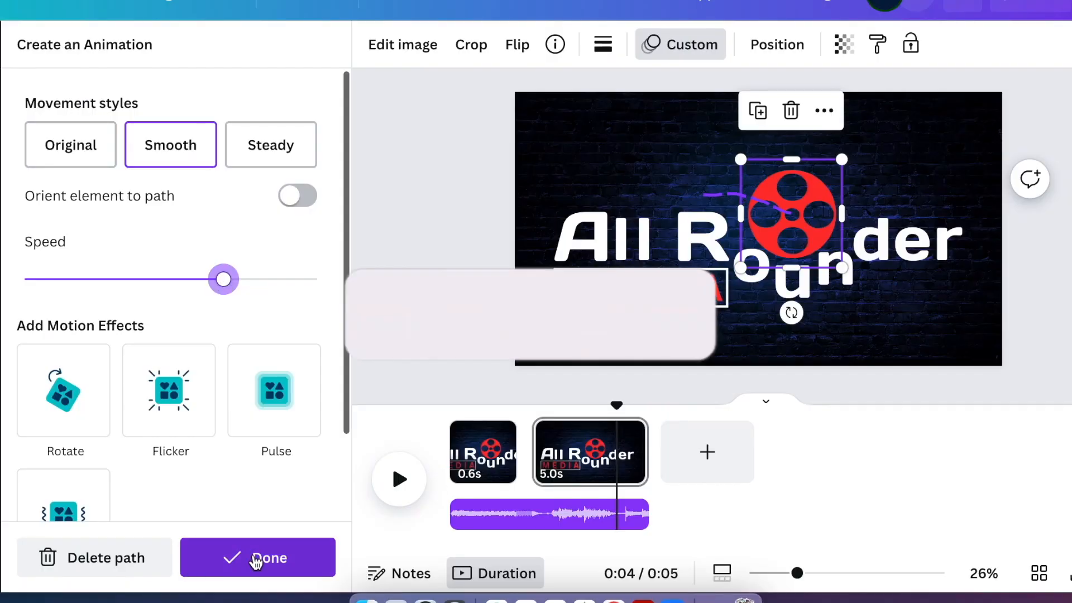
left_click(256, 557)
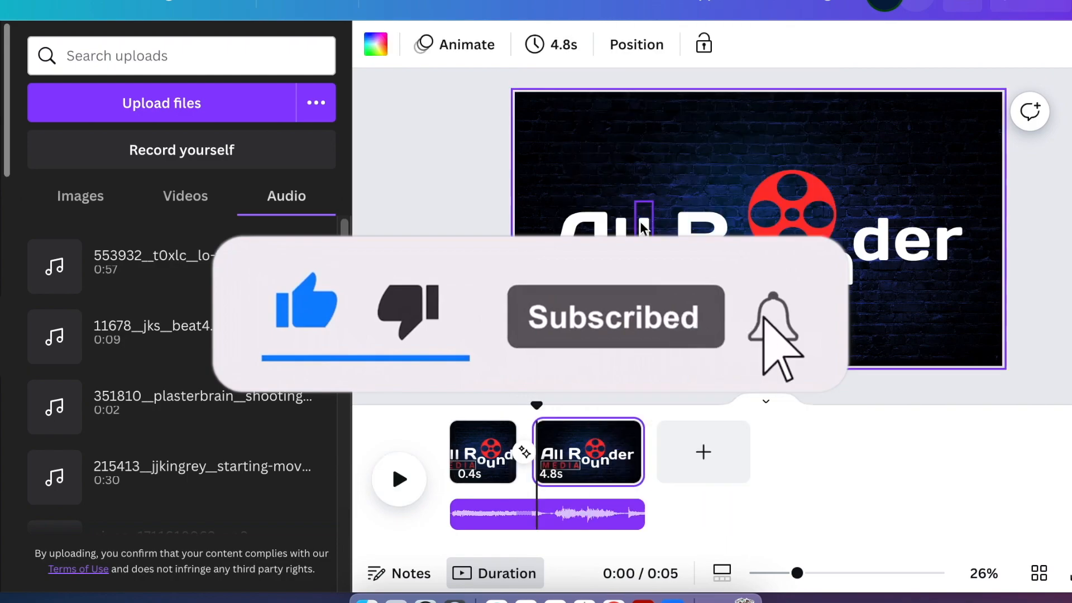
left_click(397, 479)
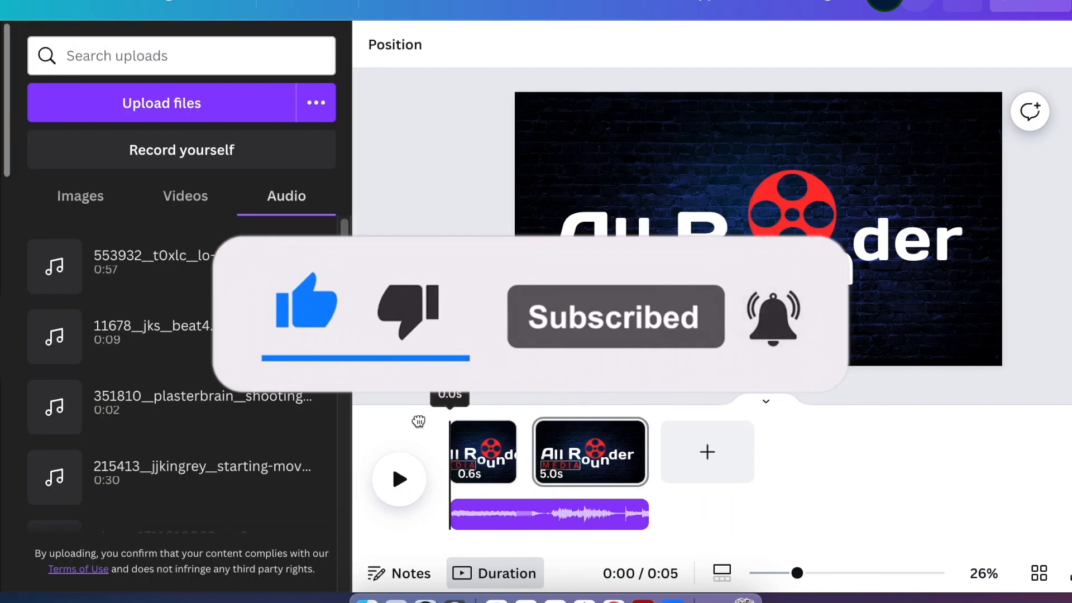
left_click(398, 479)
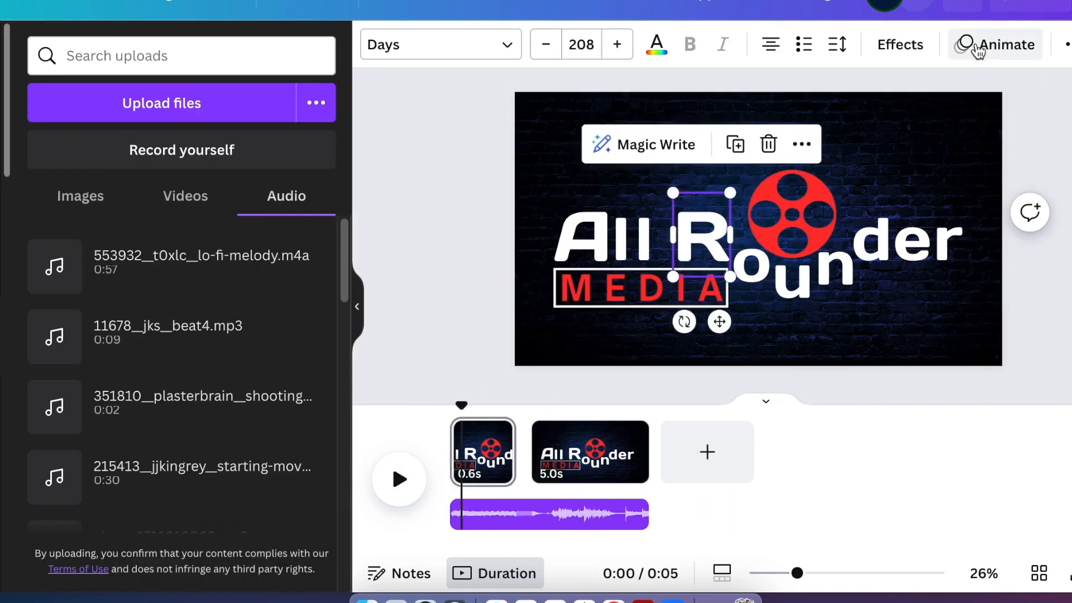
Draw a short downward animation path for the letter "R" on the second page and raise its speed.
left_click(976, 46)
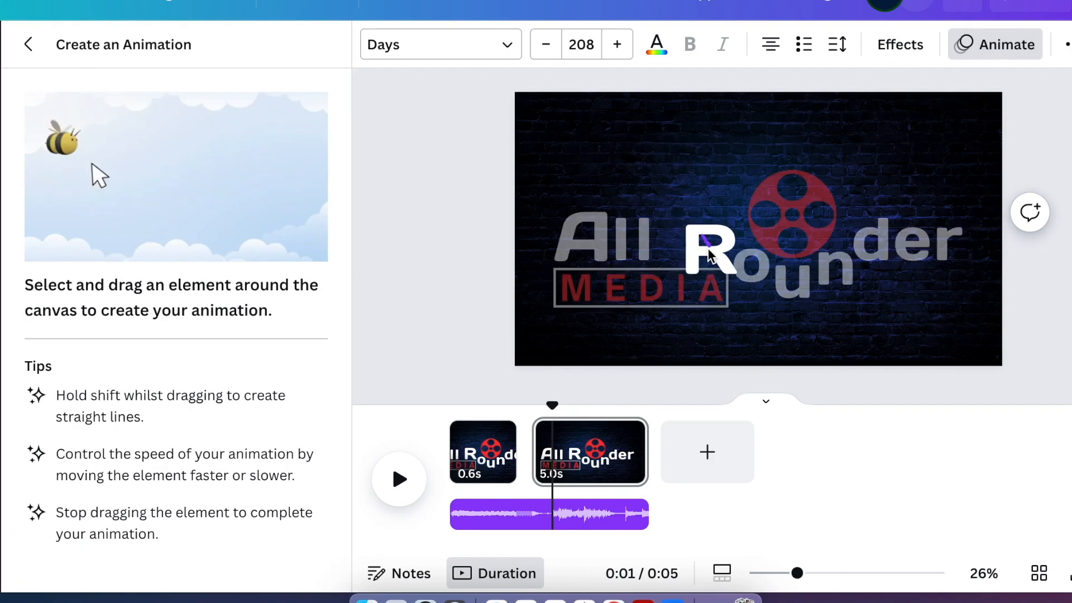
left_click_drag(684, 238, 707, 249)
left_click_drag(185, 279, 216, 277)
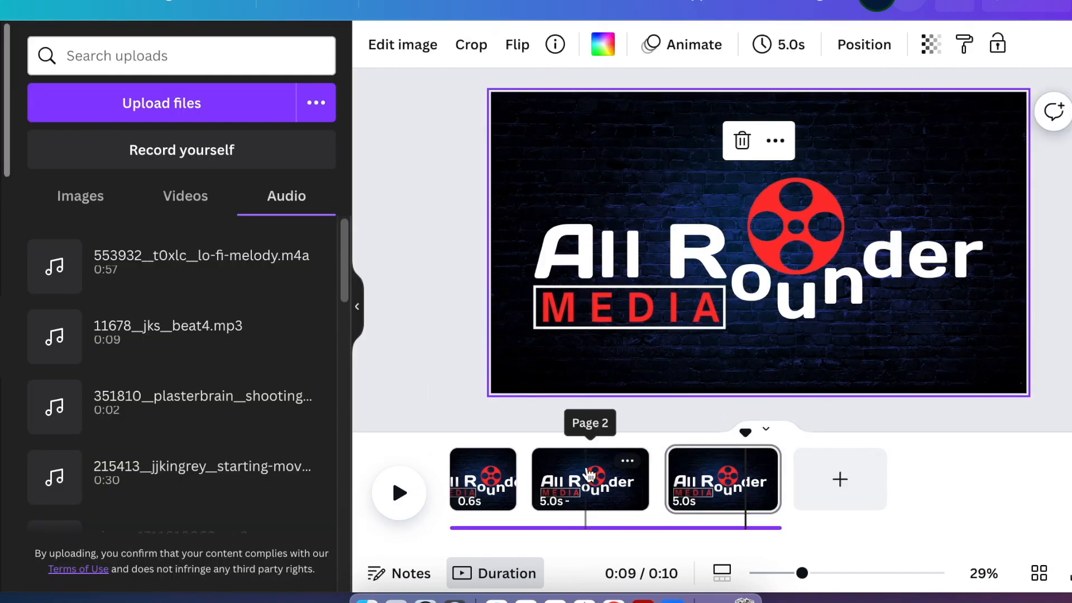
Scrub from the end of the second page back to the start to check the motion.
left_click(612, 487)
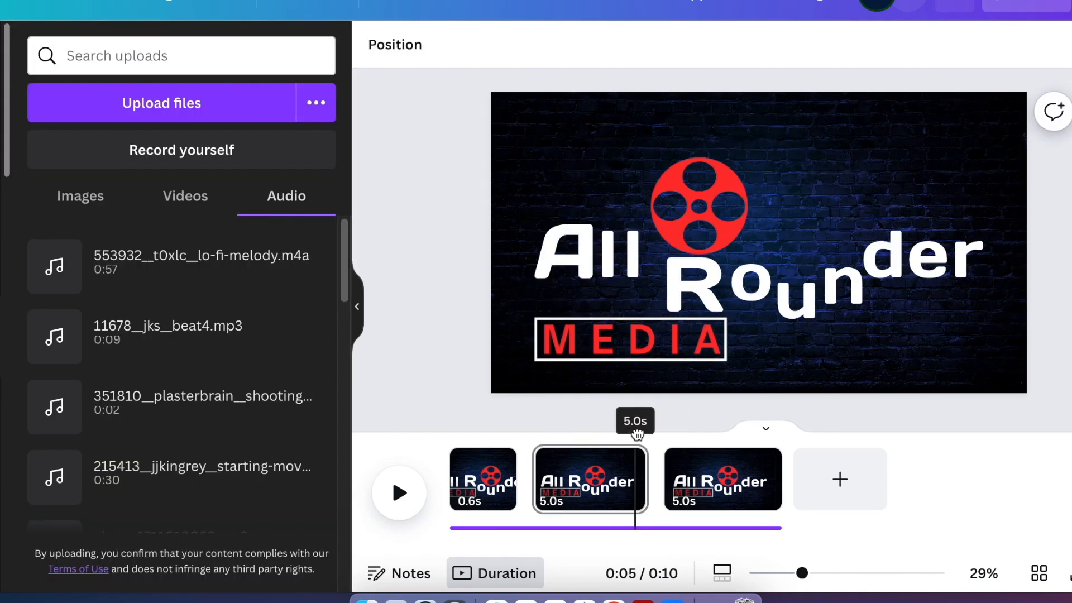
left_click_drag(634, 425, 447, 426)
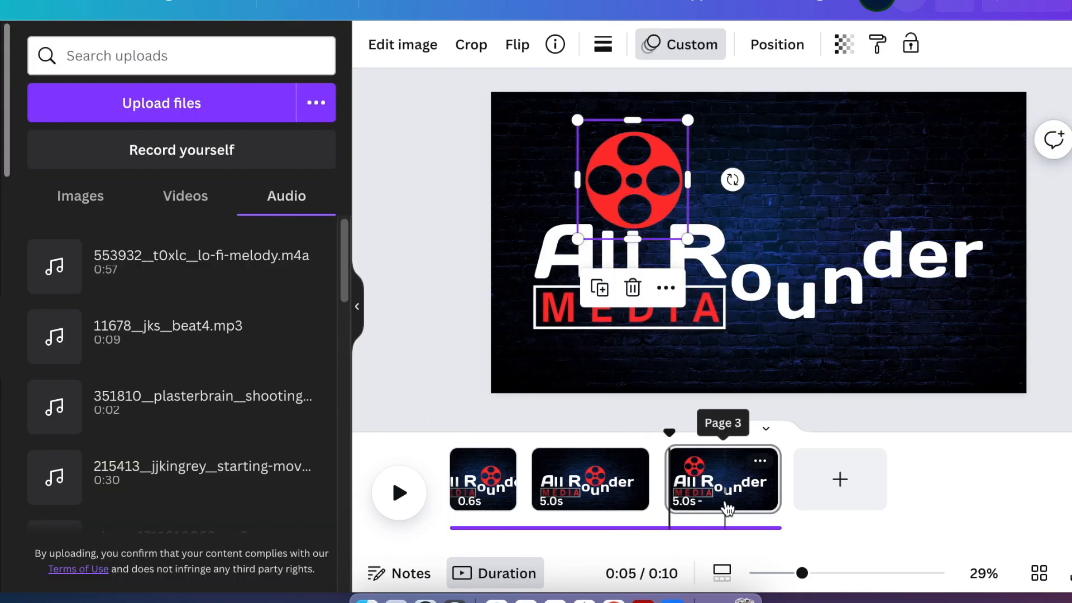
Rework the third page's custom animations, replacing the film reel's path and adjusting the animation speeds.
left_click(479, 291)
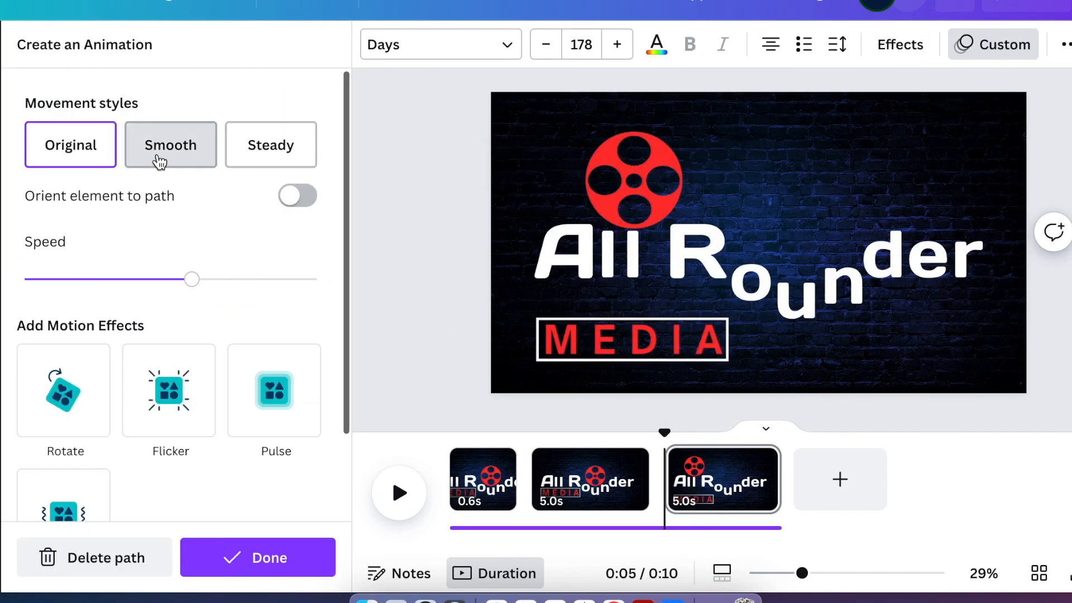
left_click_drag(191, 279, 165, 280)
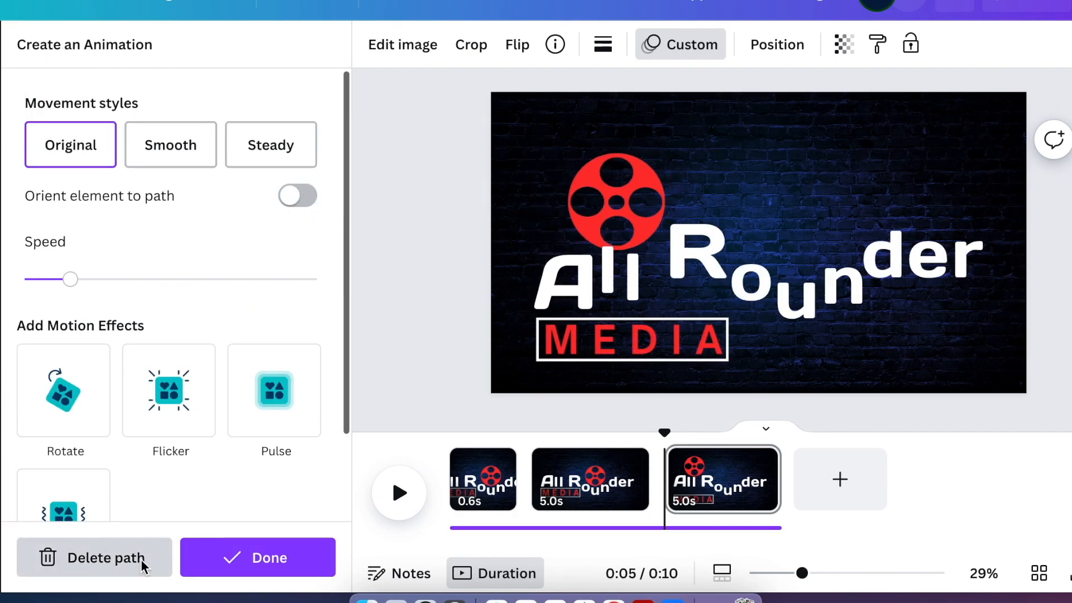
left_click(113, 561)
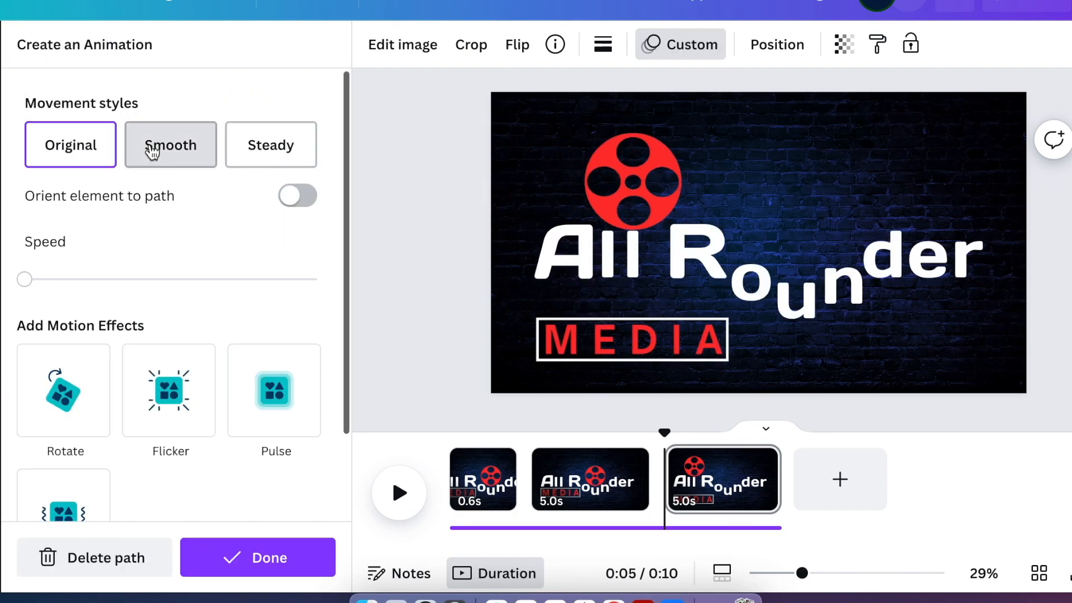
left_click_drag(25, 279, 43, 307)
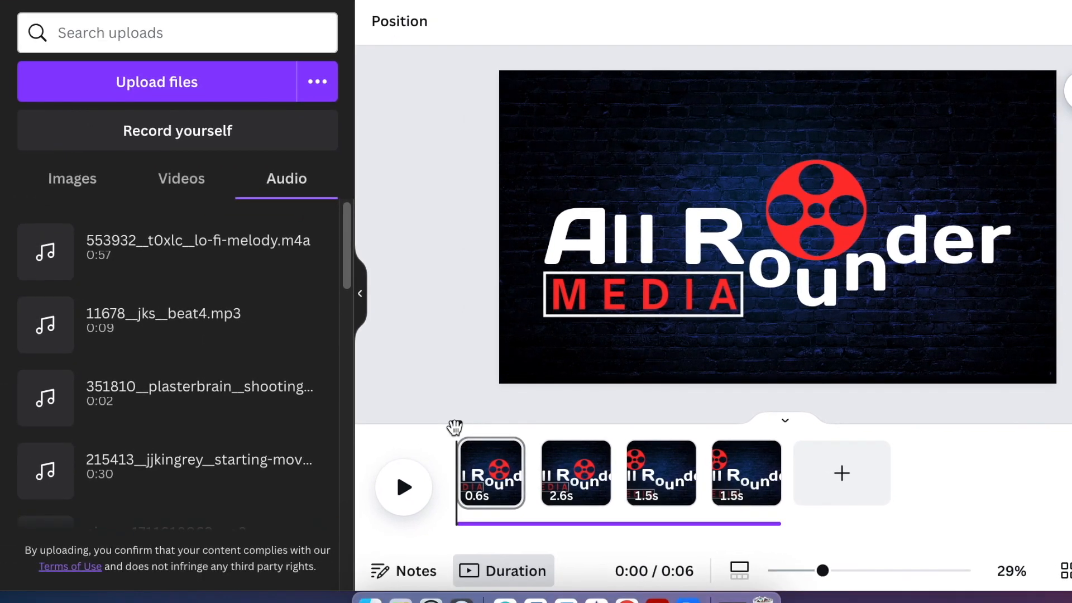
left_click_drag(521, 445, 518, 445)
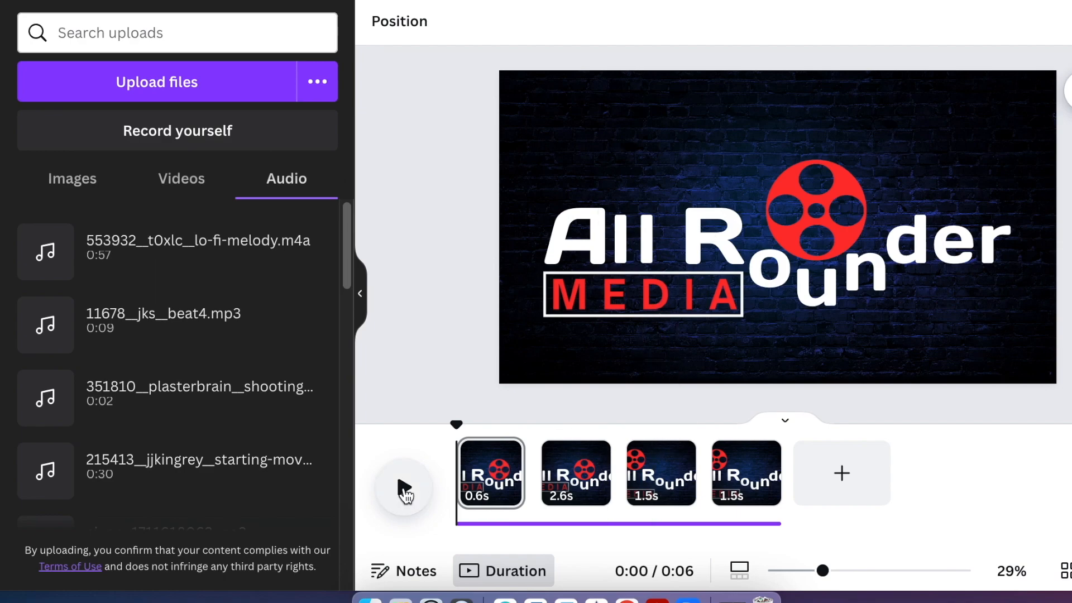
Play back the opening pages, and lengthen the first page's duration to 1.2 seconds.
left_click(404, 489)
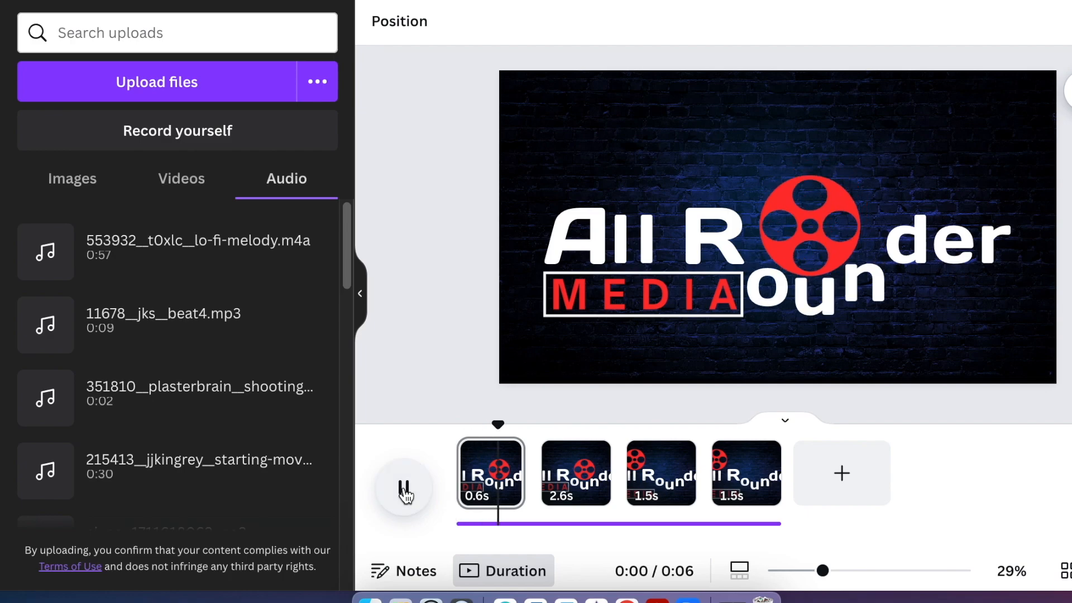
left_click(404, 492)
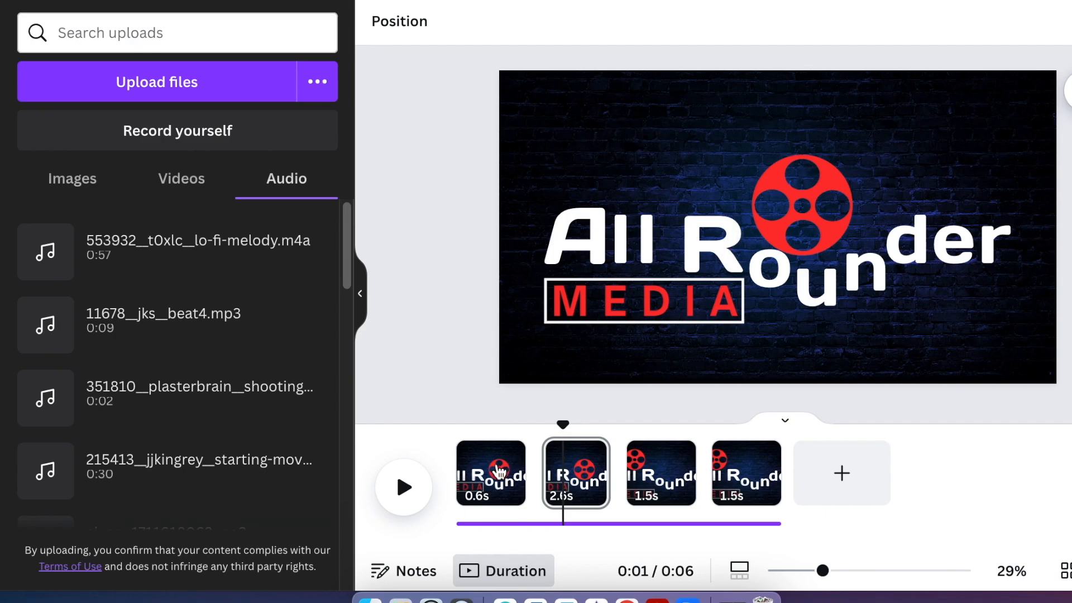
mouse_move(522, 463)
left_click_drag(527, 463, 535, 466)
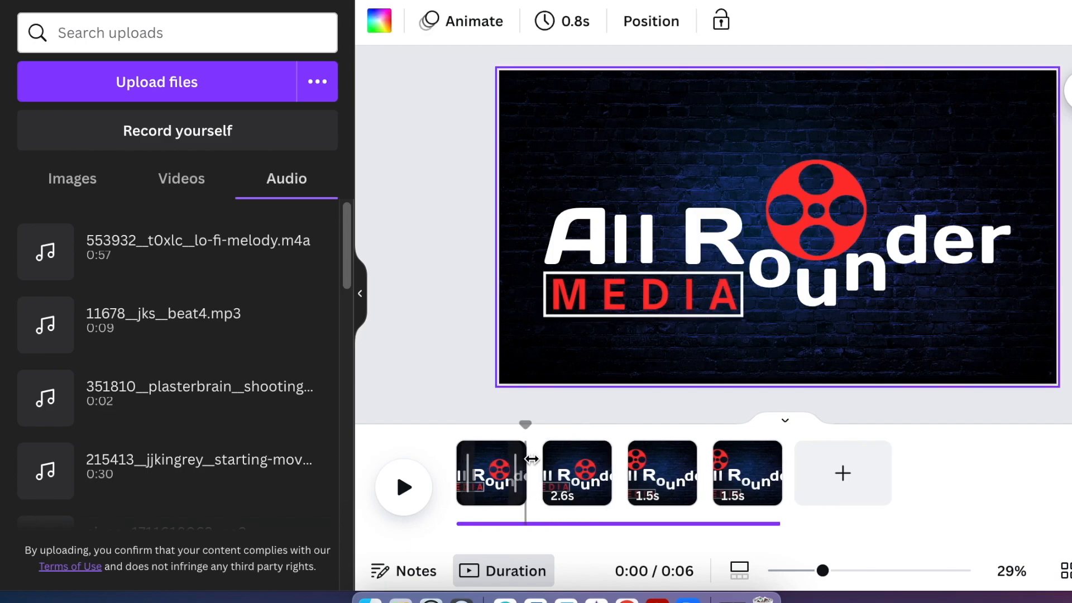
left_click(543, 526)
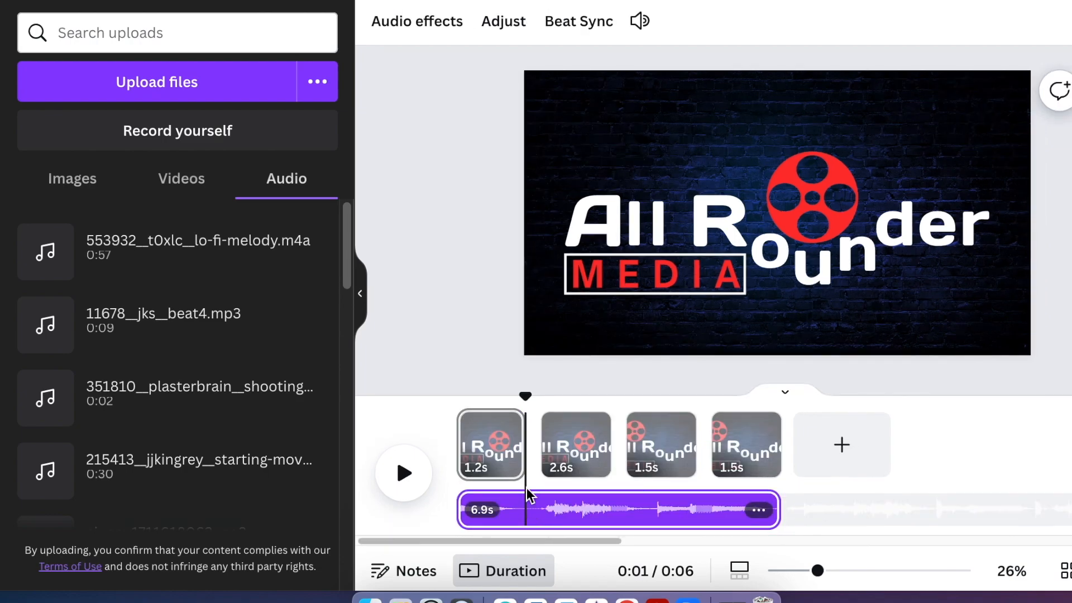
mouse_move(531, 446)
left_mouse_down()
mouse_move(545, 450)
mouse_move(524, 447)
left_mouse_up()
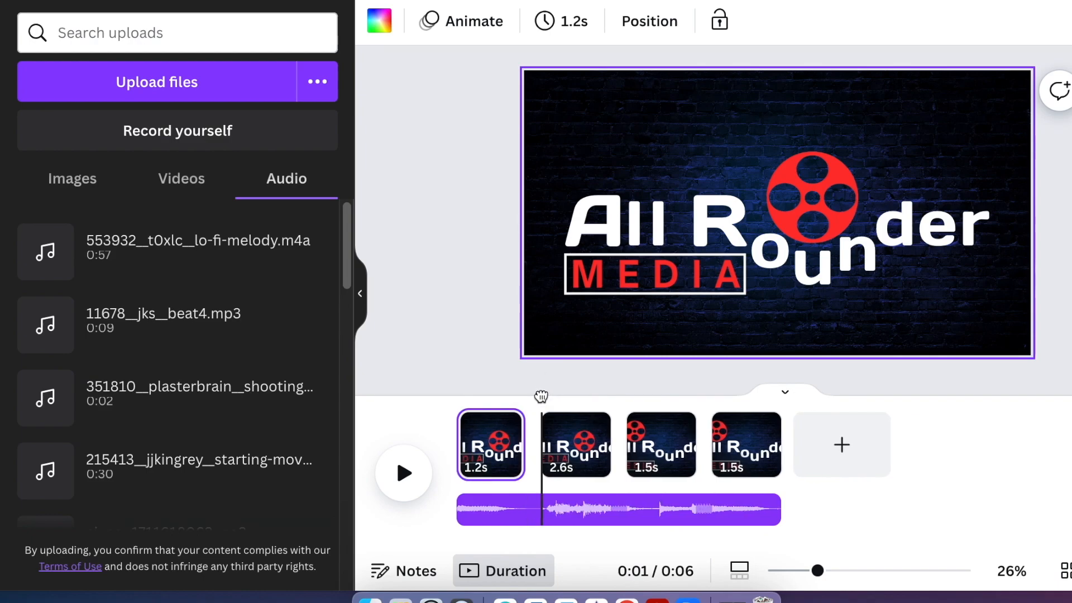
Replay the opening pages from the start and open the transition options between the first and second pages.
left_click(465, 400)
left_click(404, 473)
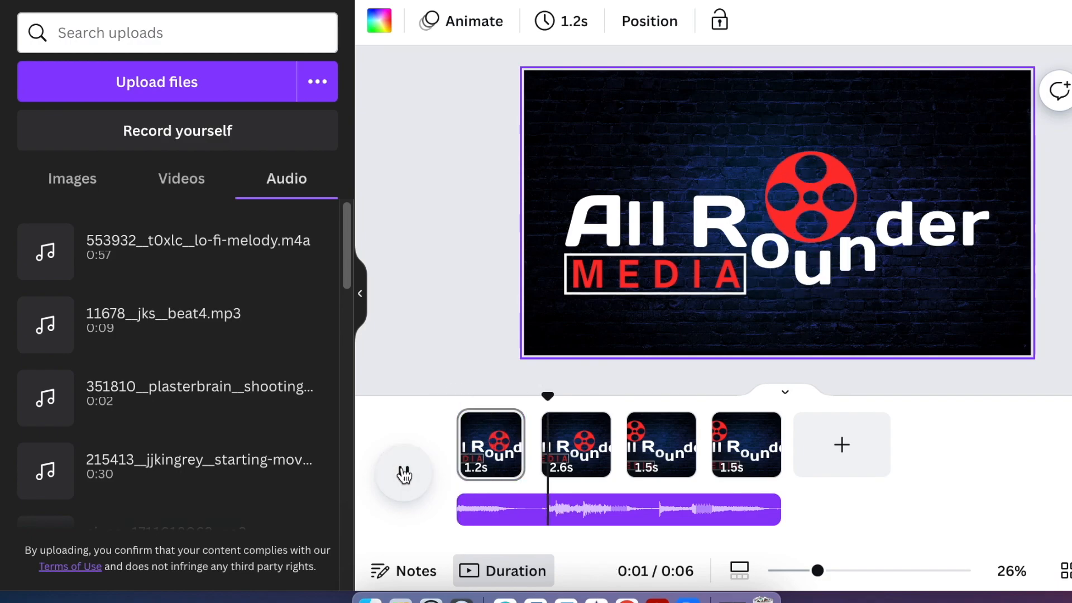
left_click(404, 473)
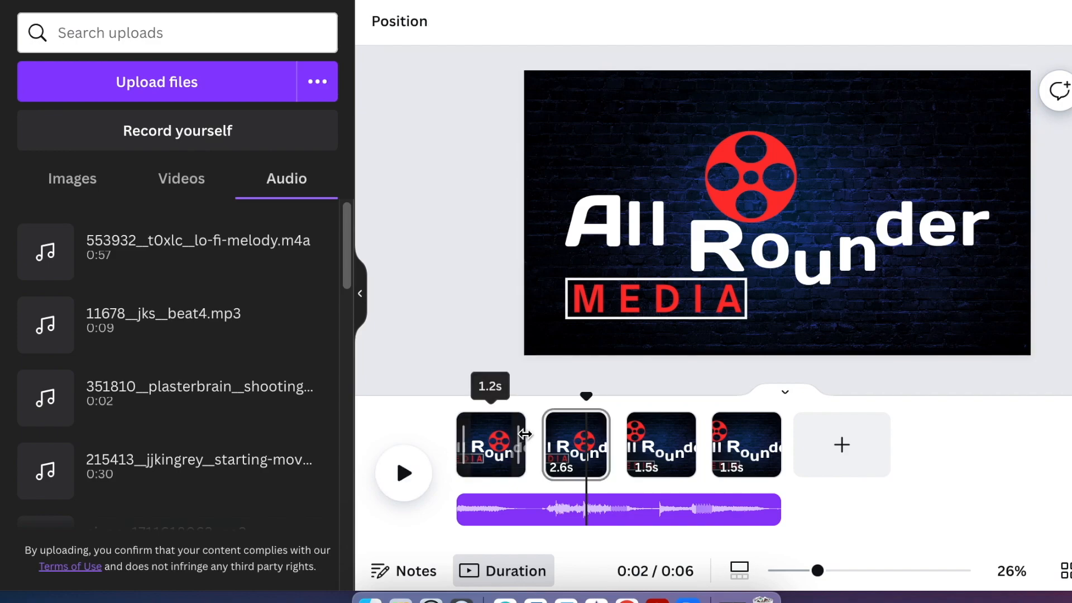
mouse_move(533, 461)
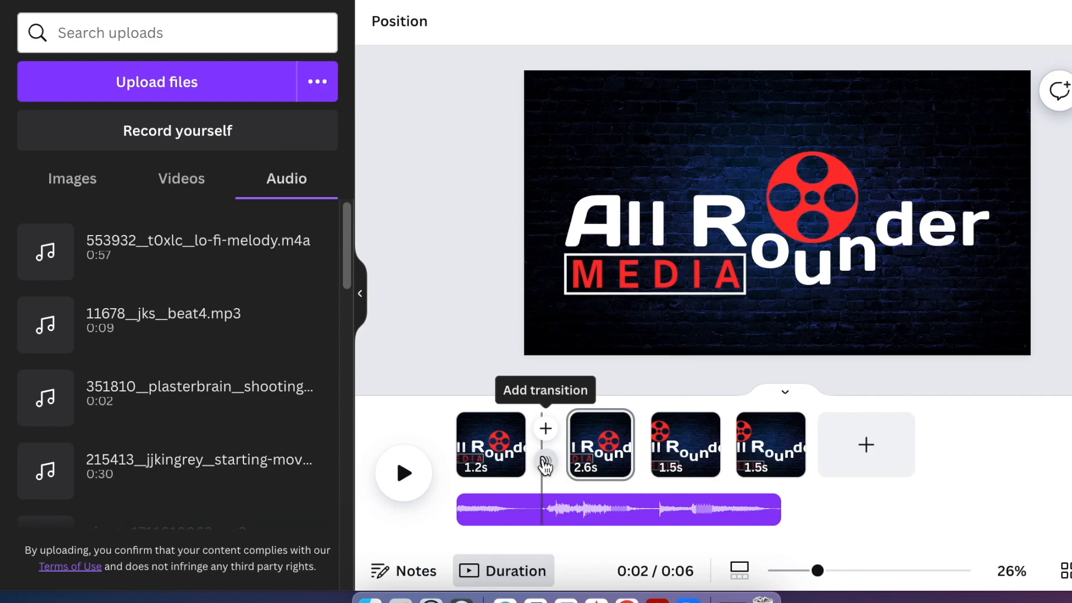
left_click(544, 463)
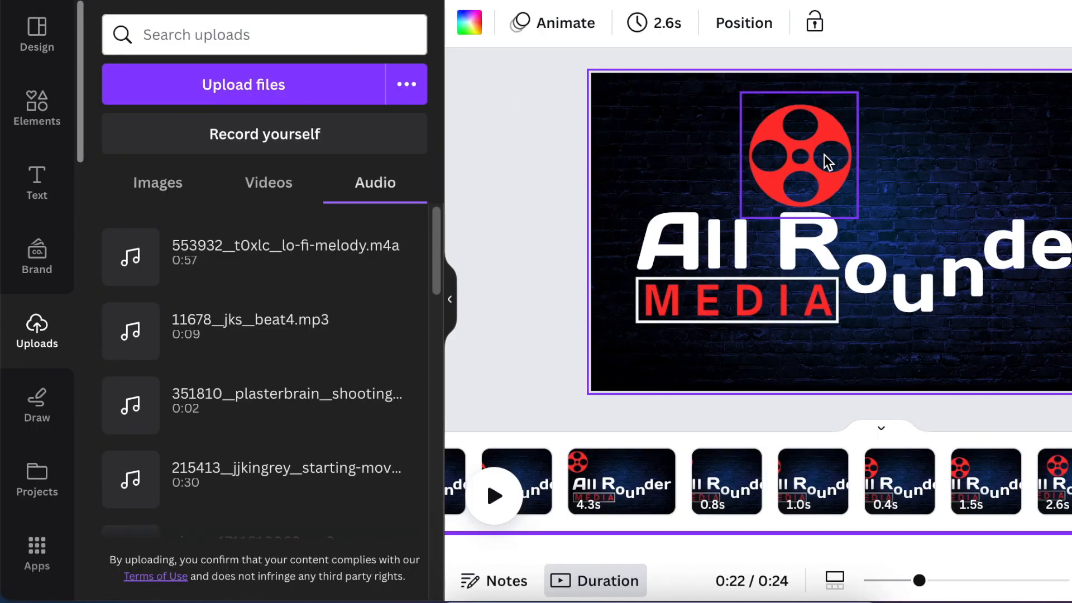
Apply the Rotate motion effect to the red film reel above the letter "R" on the 2.6-second page.
left_click(835, 170)
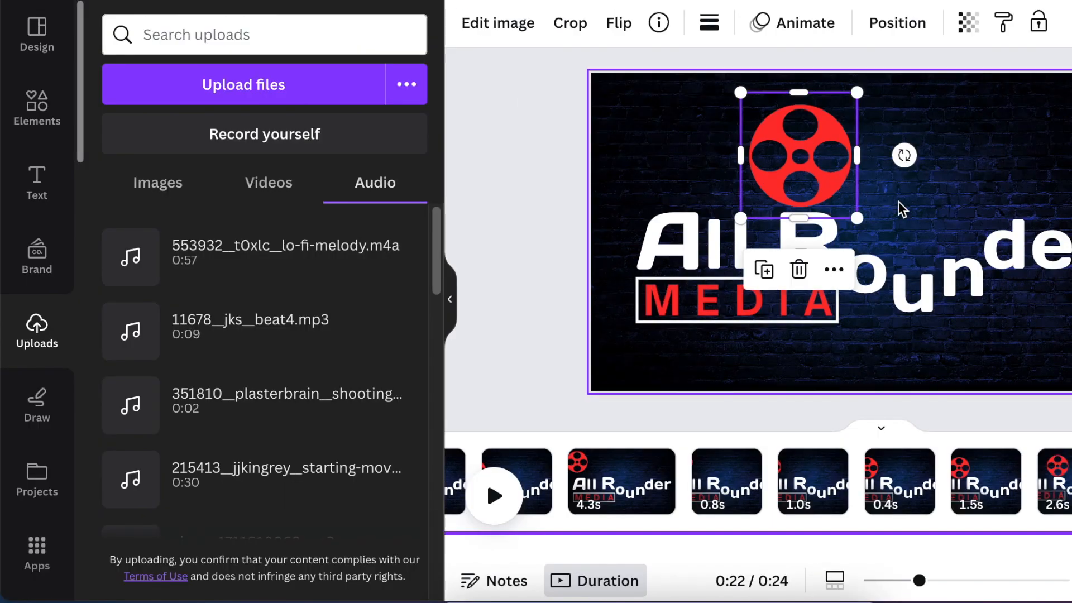
left_click(781, 23)
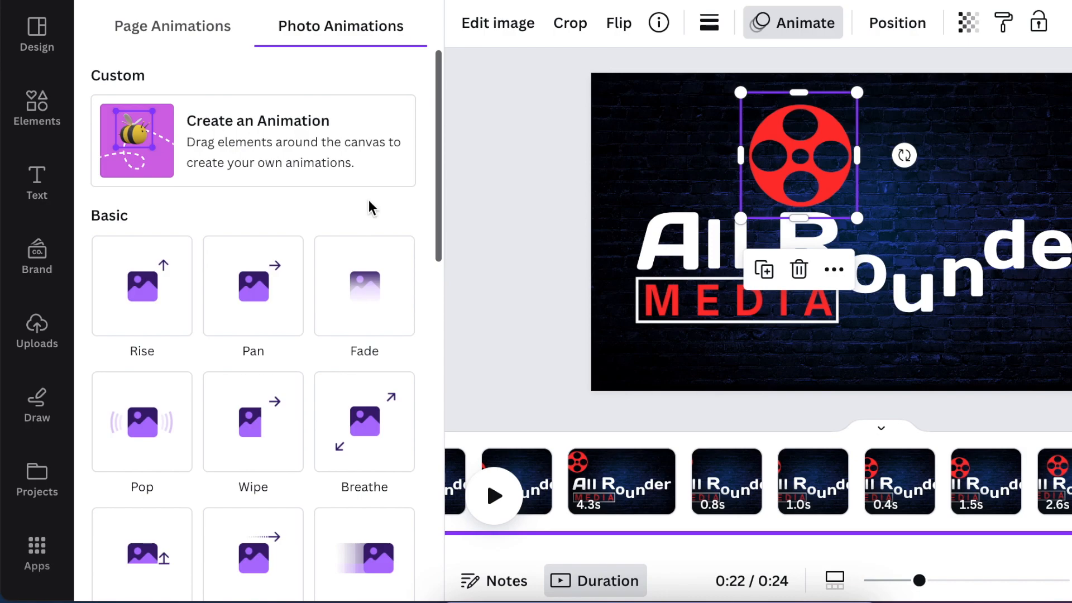
scroll(429, 159, "down", 1)
left_click_drag(441, 147, 441, 522)
left_click(156, 412)
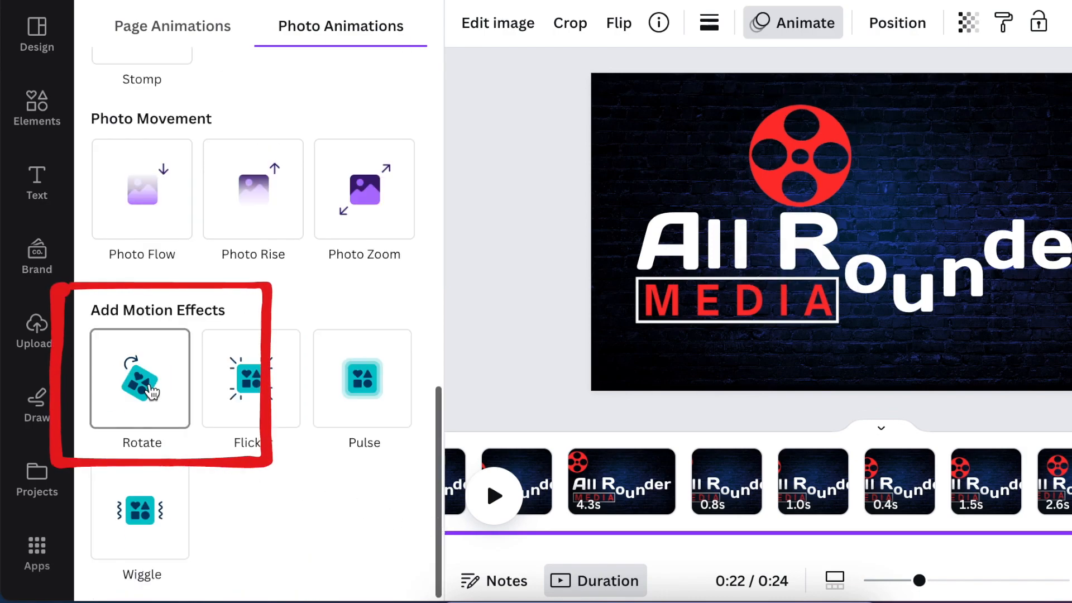
Try different rotation speeds for the film reel, settling on a fast speed somewhat below the maximum.
scroll(283, 510, "down", 2)
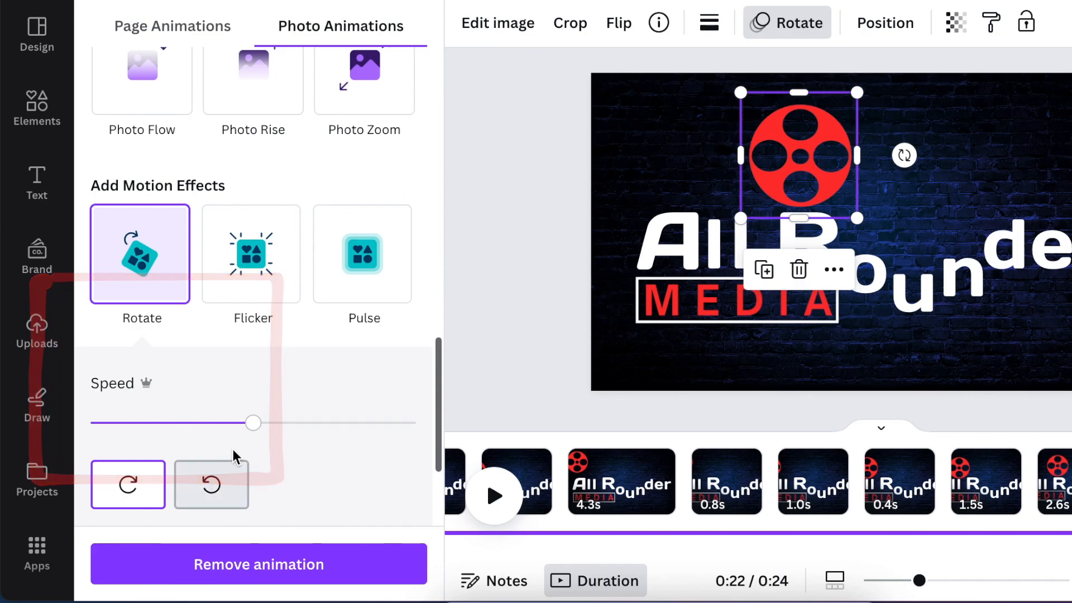
left_click_drag(253, 424, 422, 429)
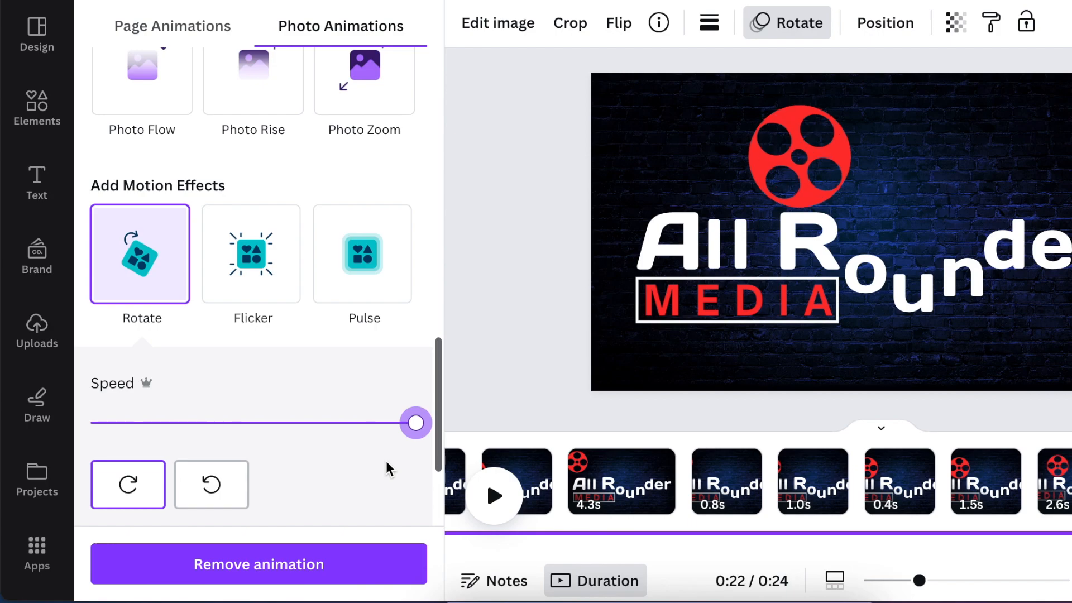
left_click_drag(416, 422, 342, 424)
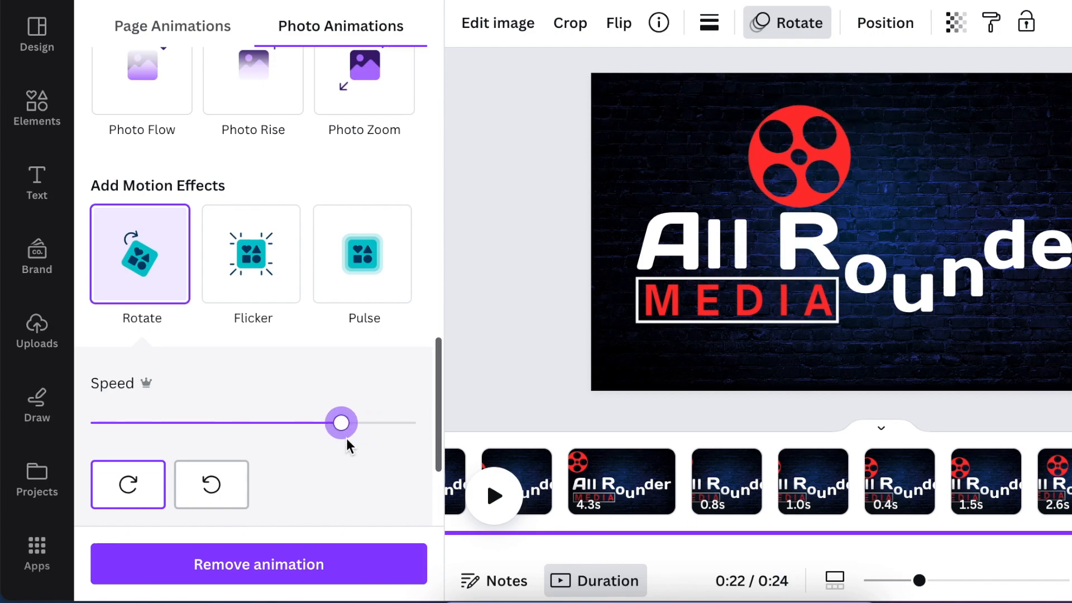
left_click_drag(345, 425, 375, 429)
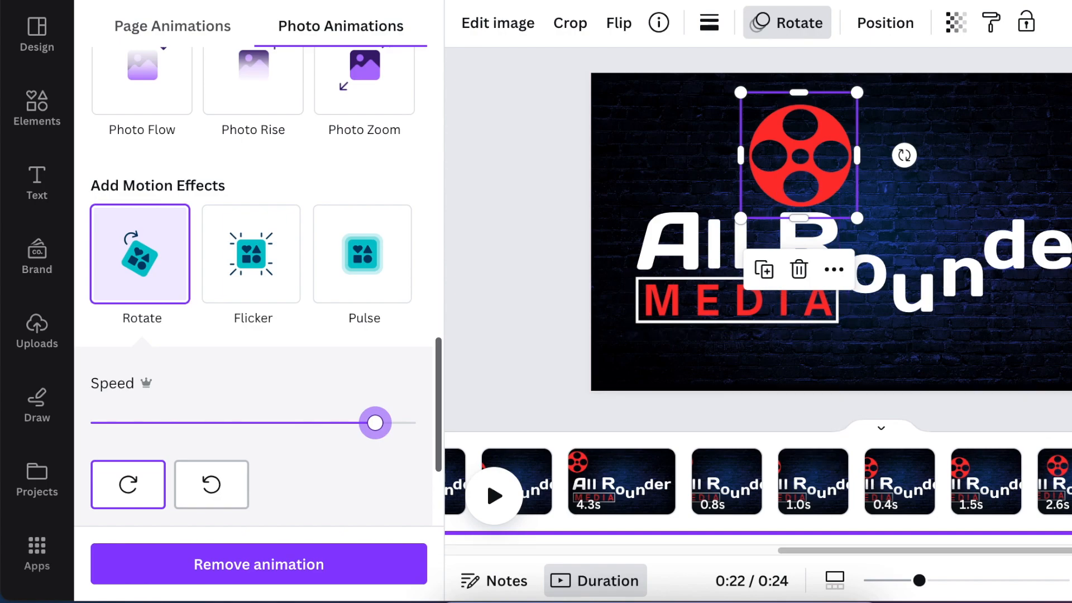
Preview the finished logo animation in full and open its download settings.
left_click(1067, 481)
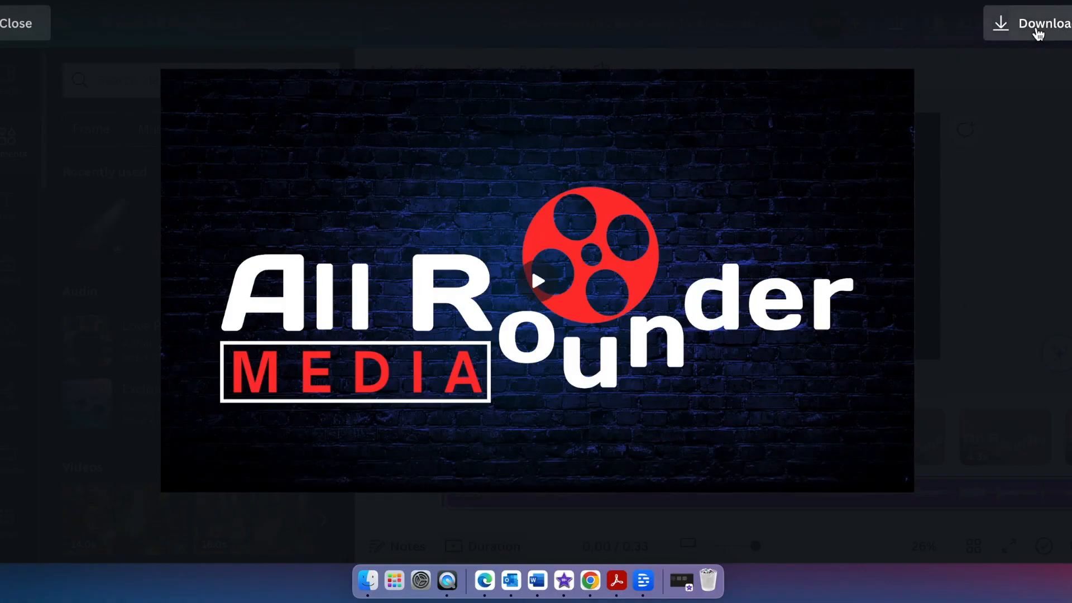
left_click(1038, 35)
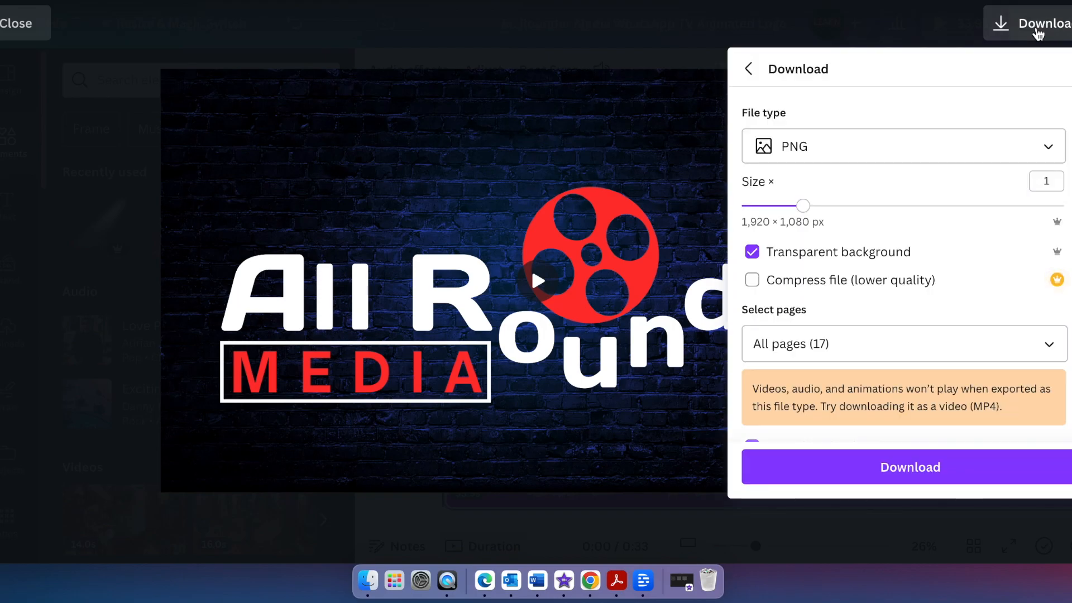